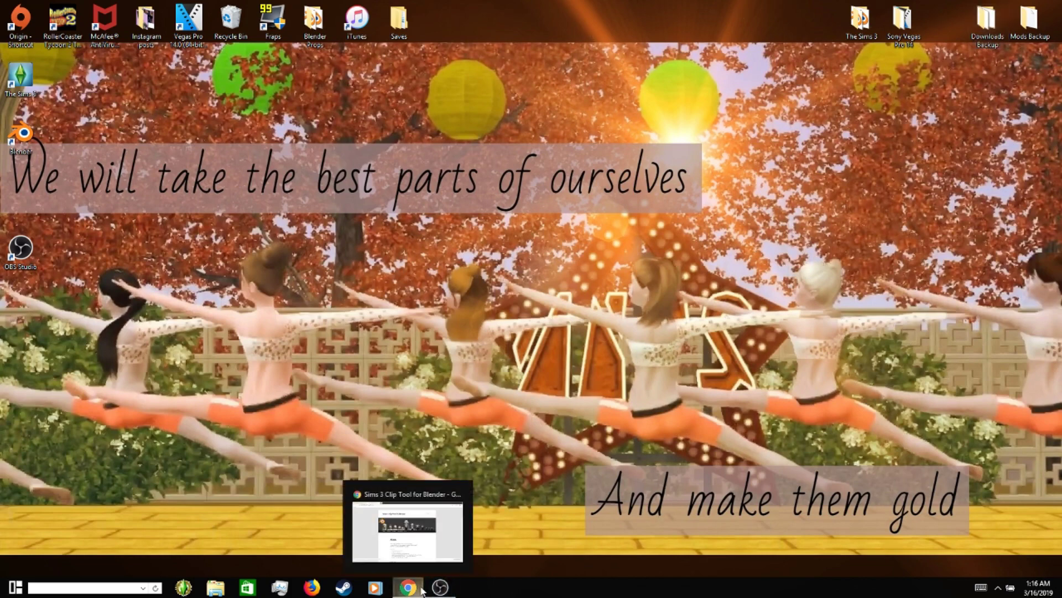
Switch to Chrome and download the Blender 2.79b Windows 64-bit installer from blender.org.
click(423, 590)
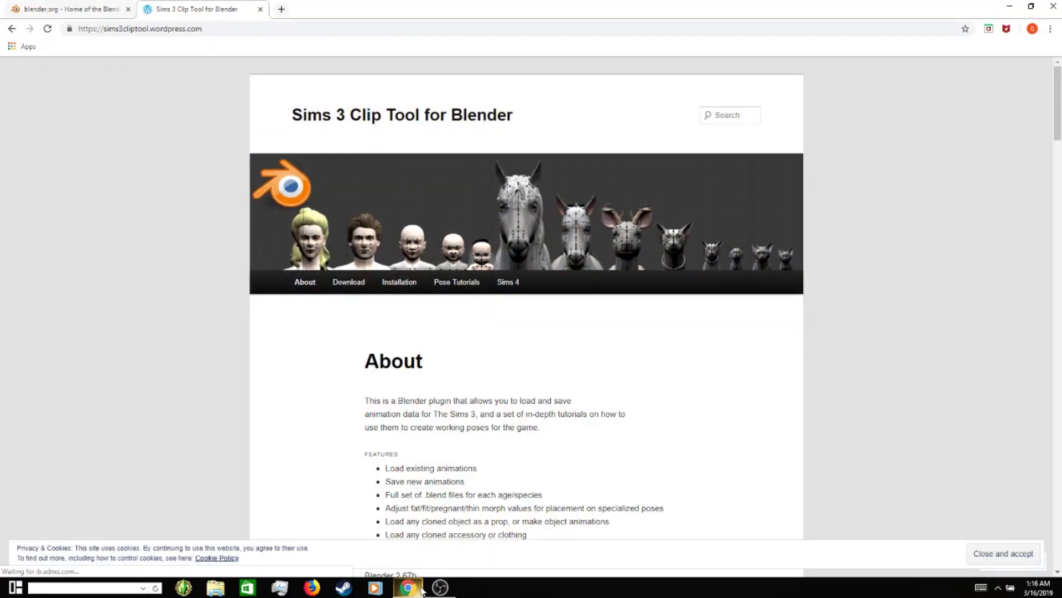
click(92, 16)
click(711, 374)
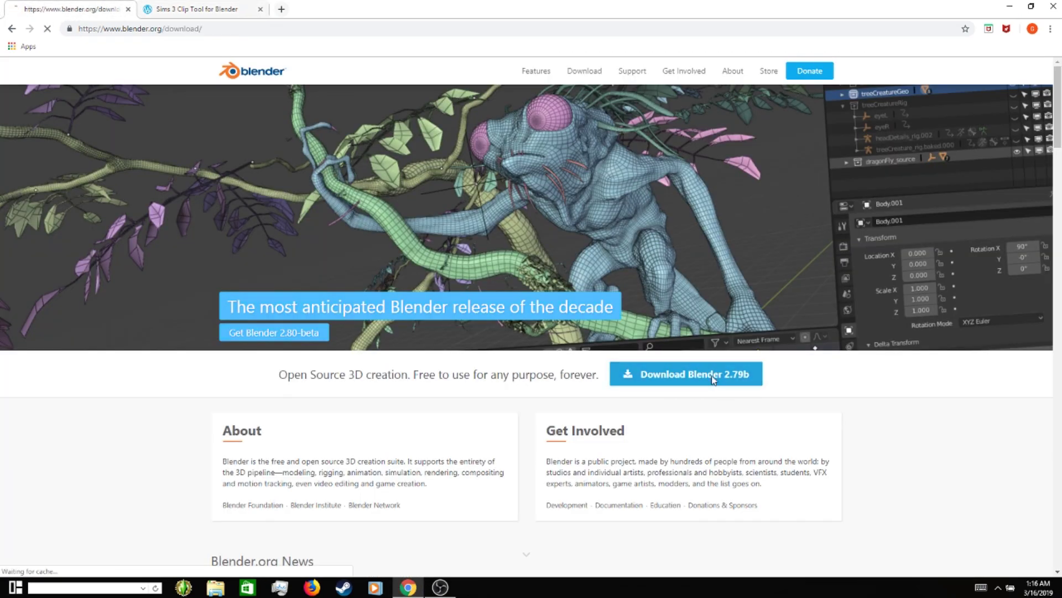
click(569, 183)
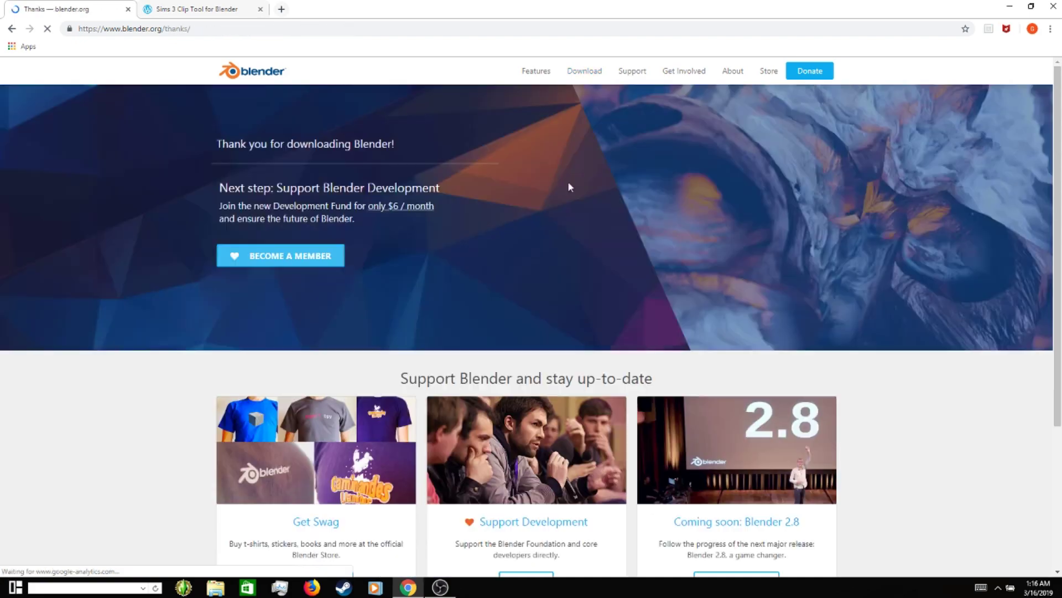
Look over the About page of the Sims 3 Clip Tool for Blender site and open its Download page.
click(227, 9)
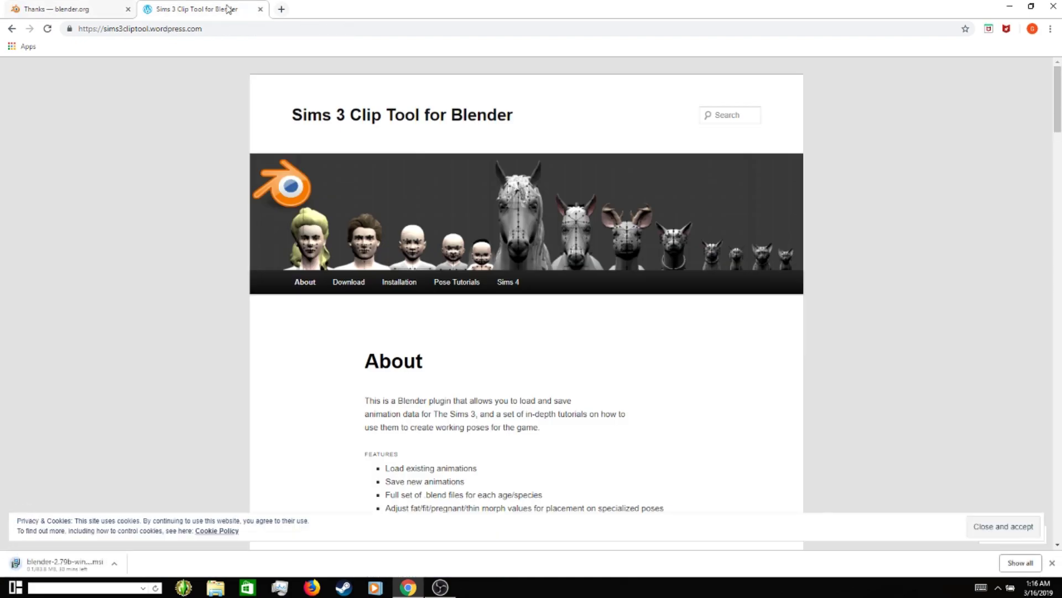
scroll(265, 264, down, 3)
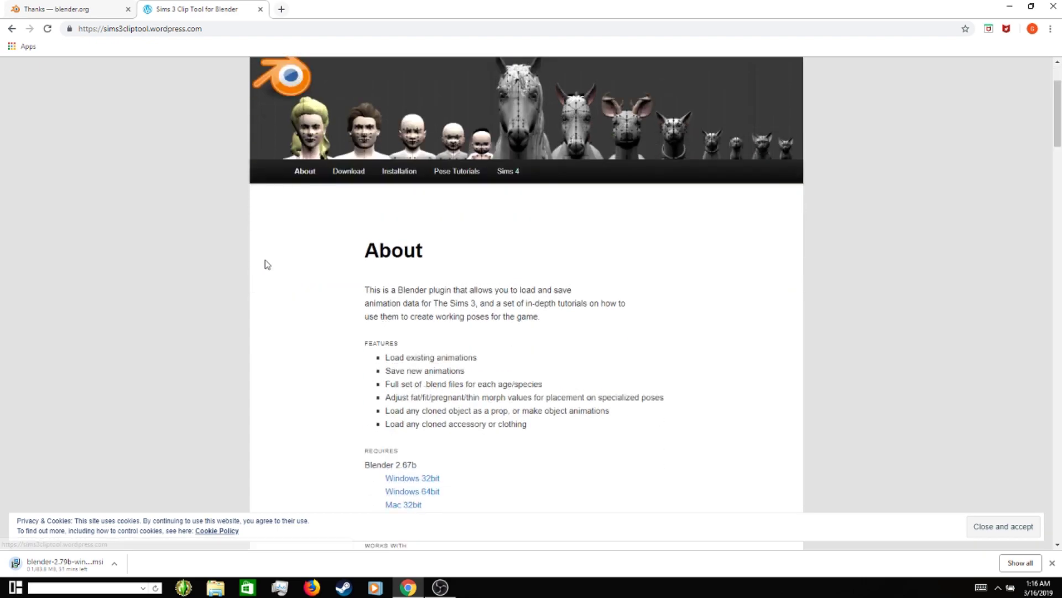
scroll(265, 265, down, 1)
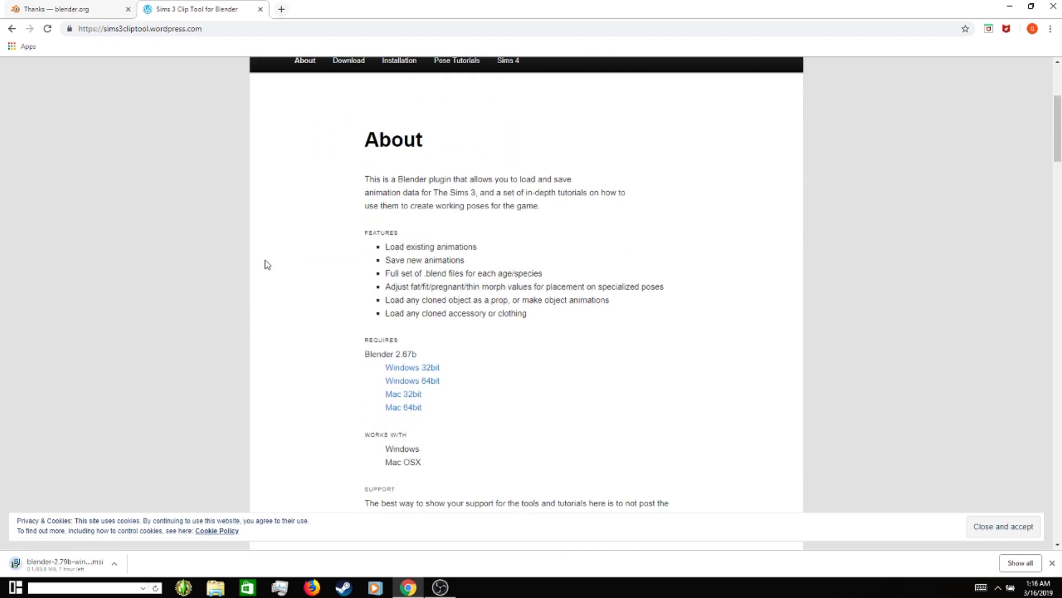
scroll(513, 366, down, 3)
scroll(513, 360, up, 4)
click(349, 117)
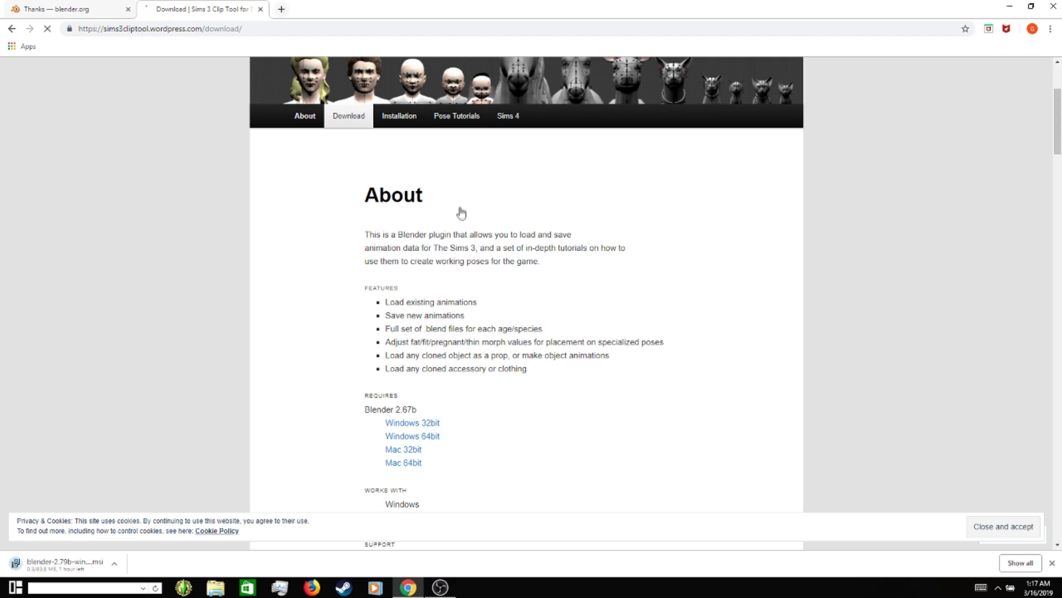
scroll(632, 339, down, 4)
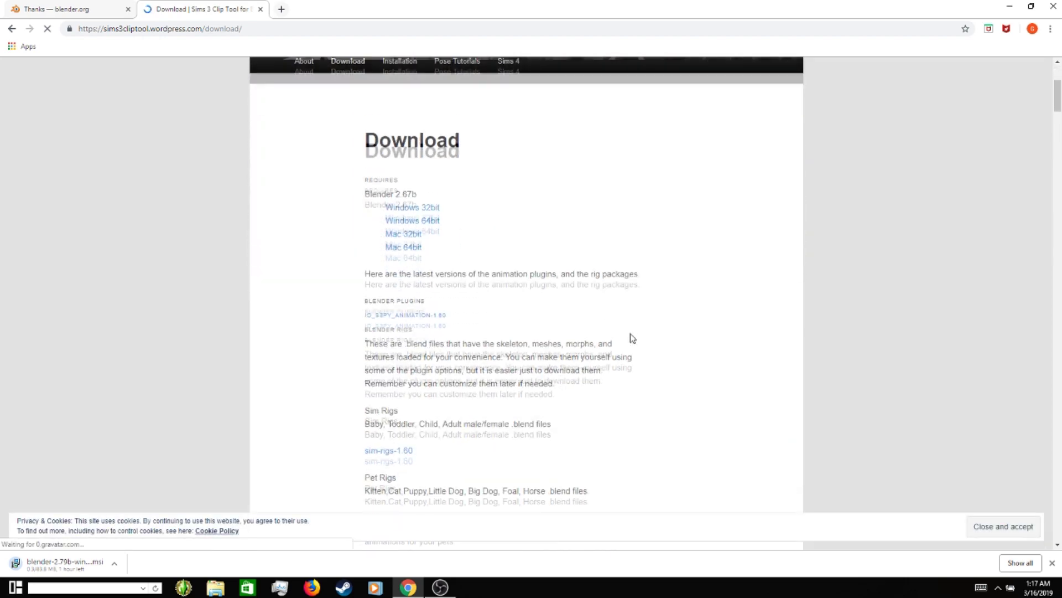
Open the OneDrive download links for the io_s3py_animation-1.60 plugin and the sim-rigs-1.60 package.
click(442, 318)
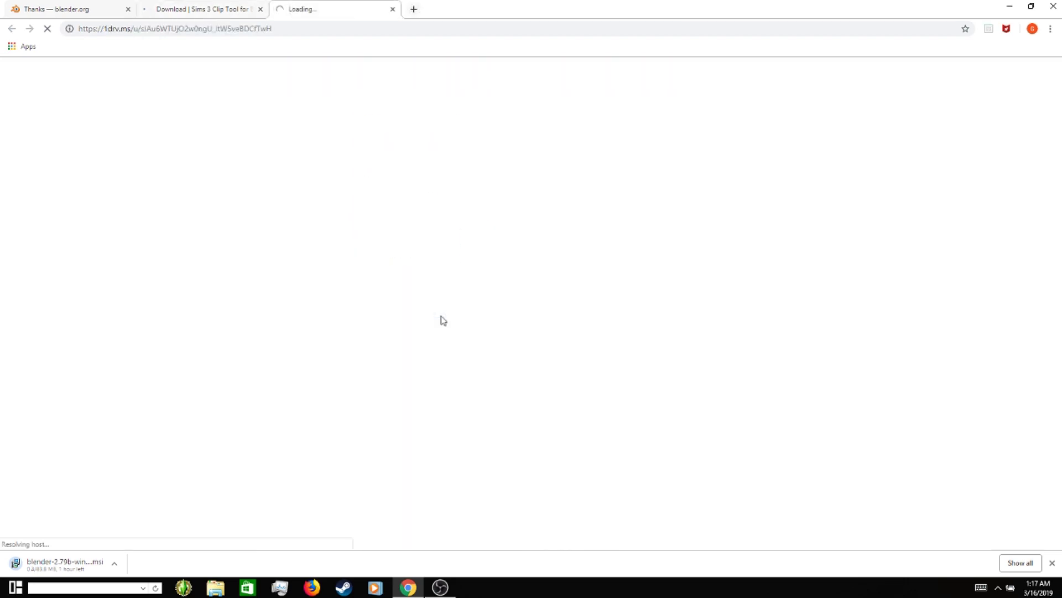
click(215, 8)
scroll(669, 392, down, 2)
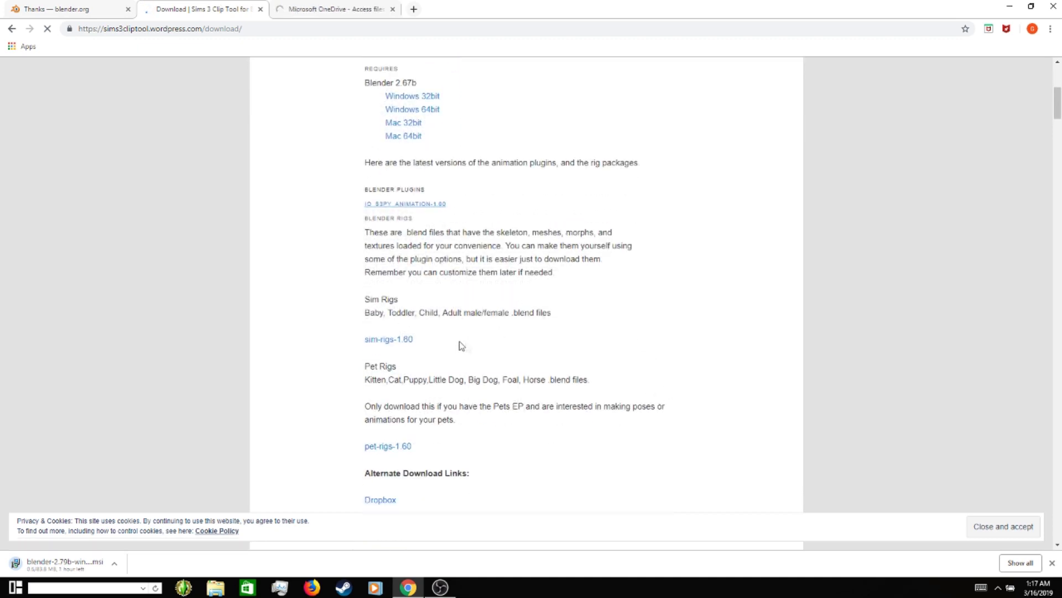
click(404, 338)
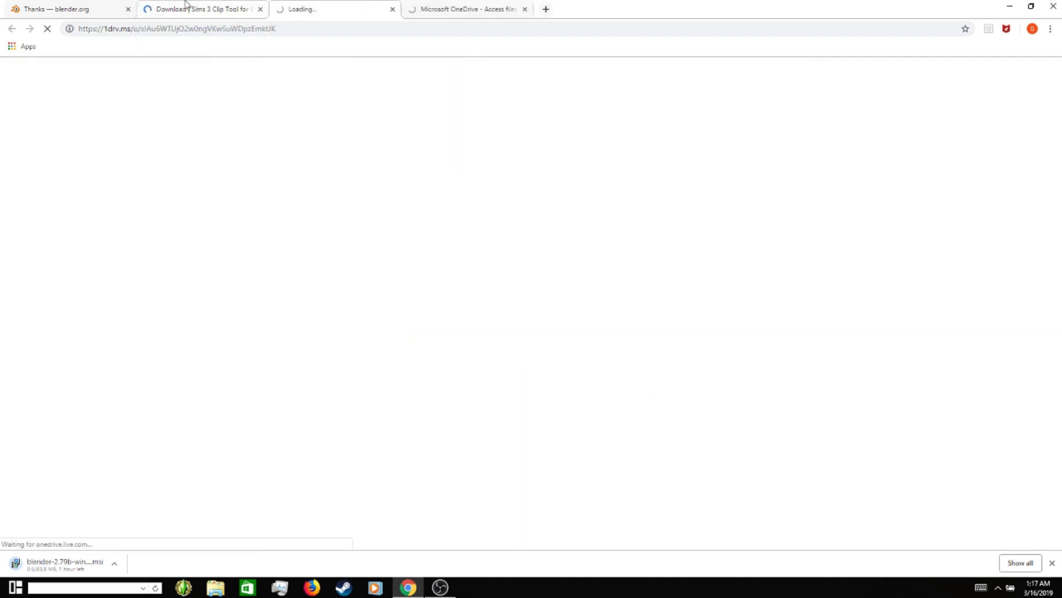
click(186, 6)
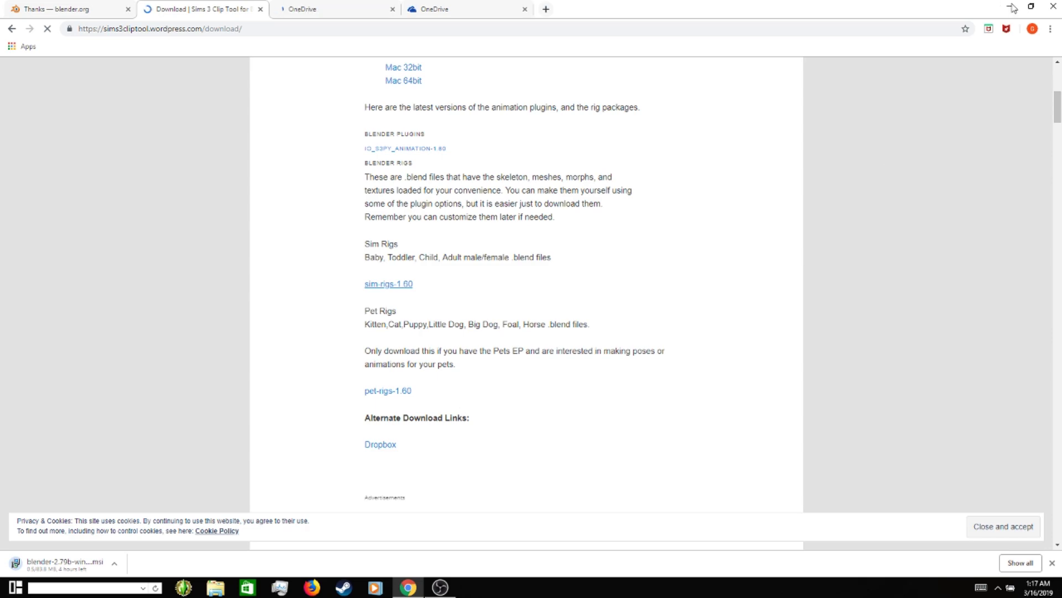
Minimize the browser and create a desktop folder named "Sims 3 animation crap".
click(1011, 7)
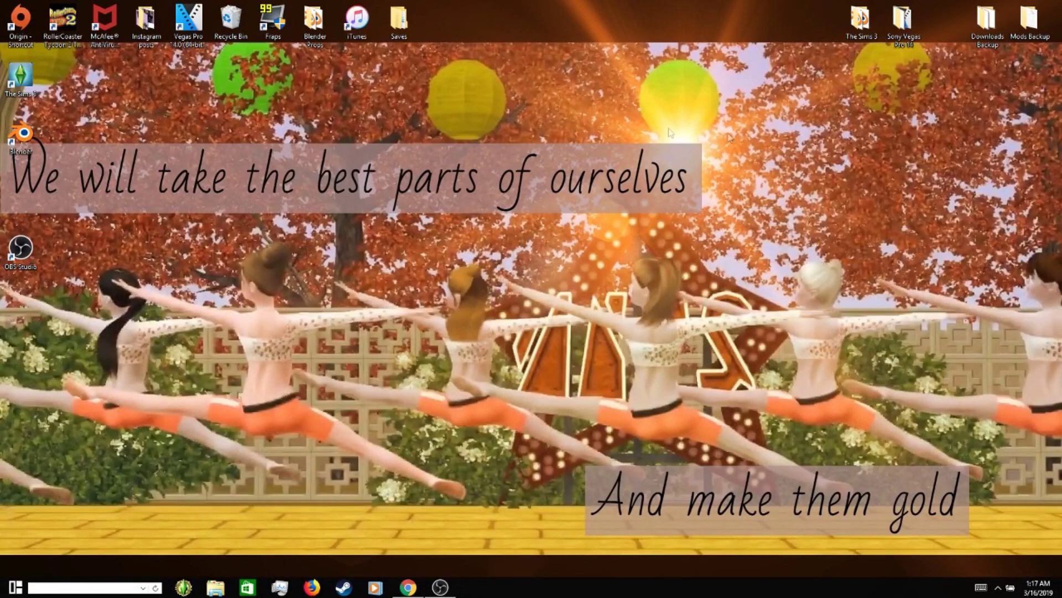
right_click(554, 255)
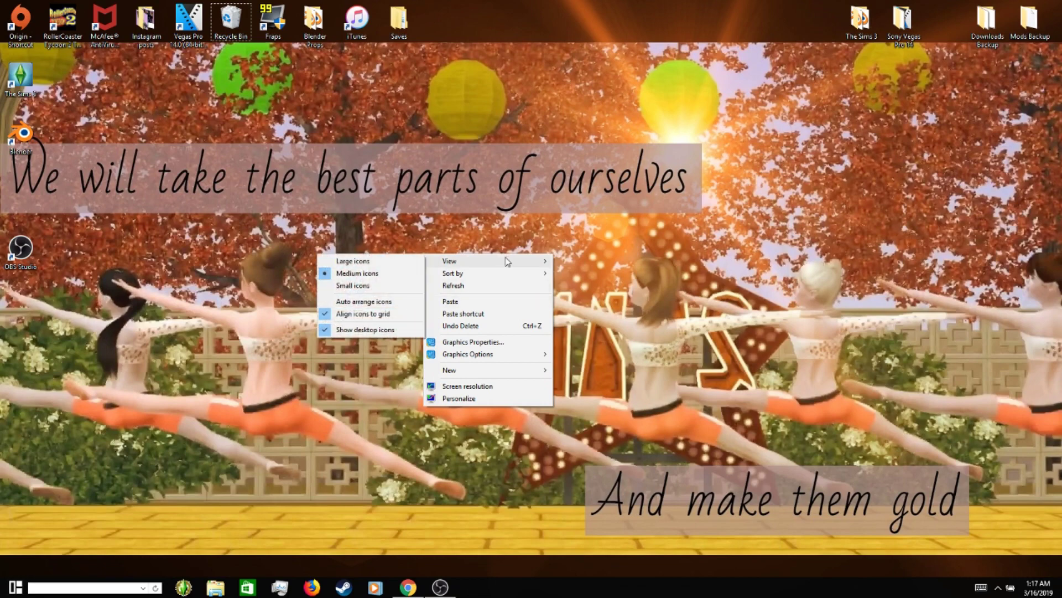
mouse_move(496, 373)
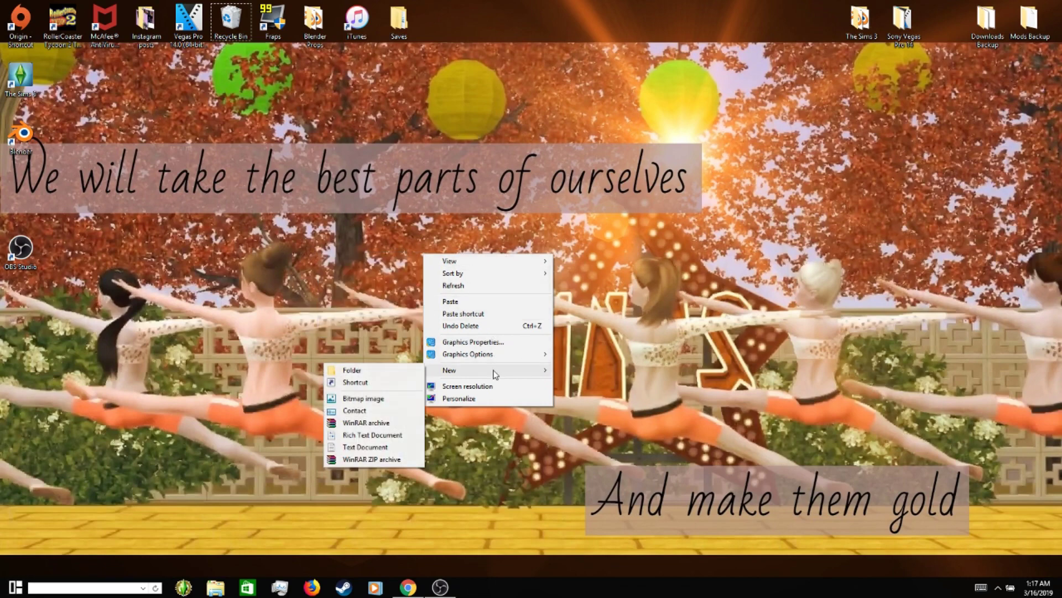
click(409, 370)
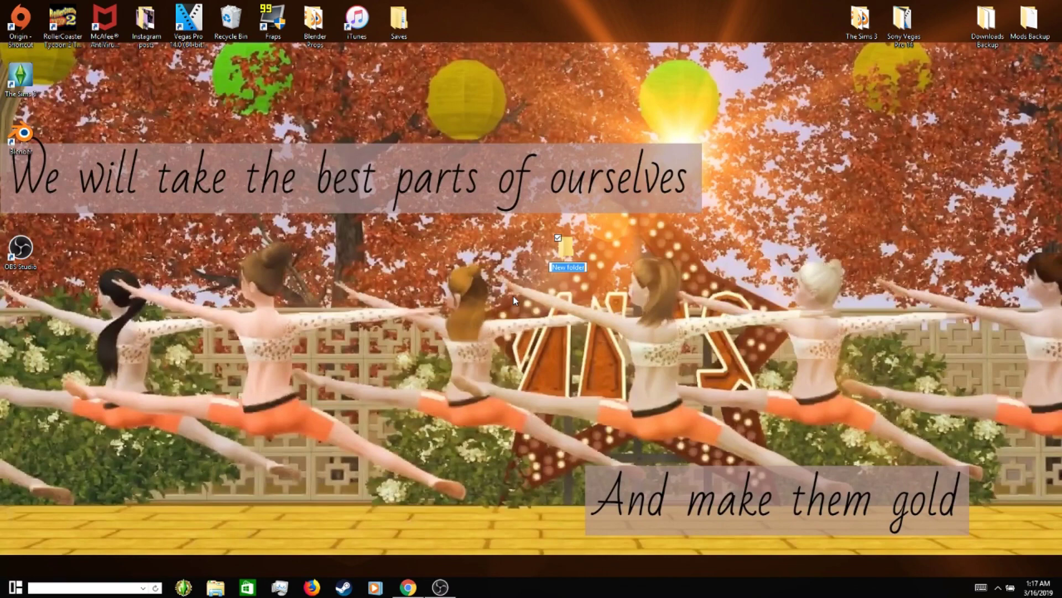
text(Sims 3 animation crap)
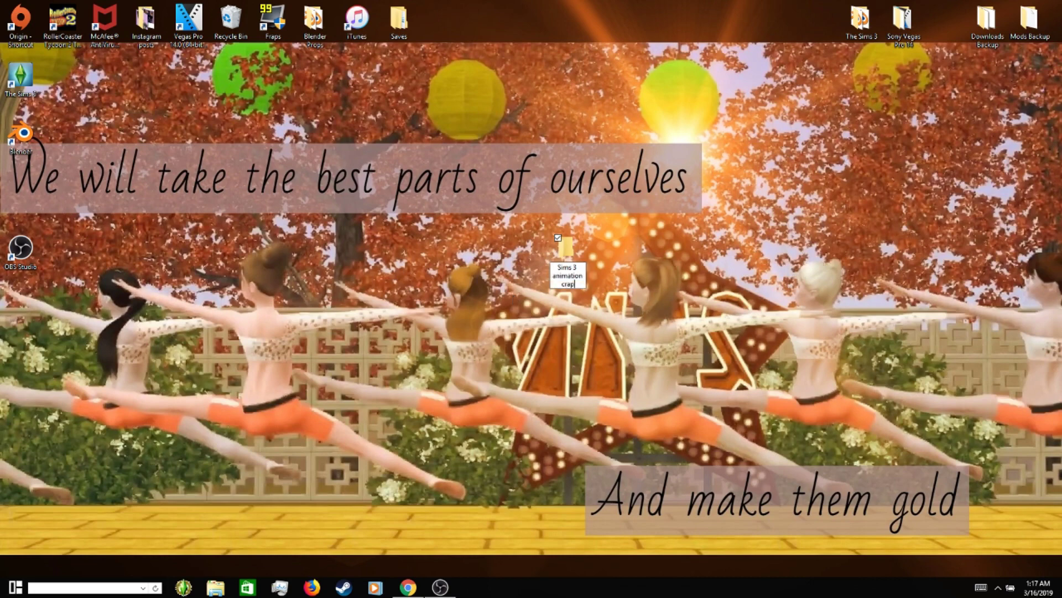
key(Return)
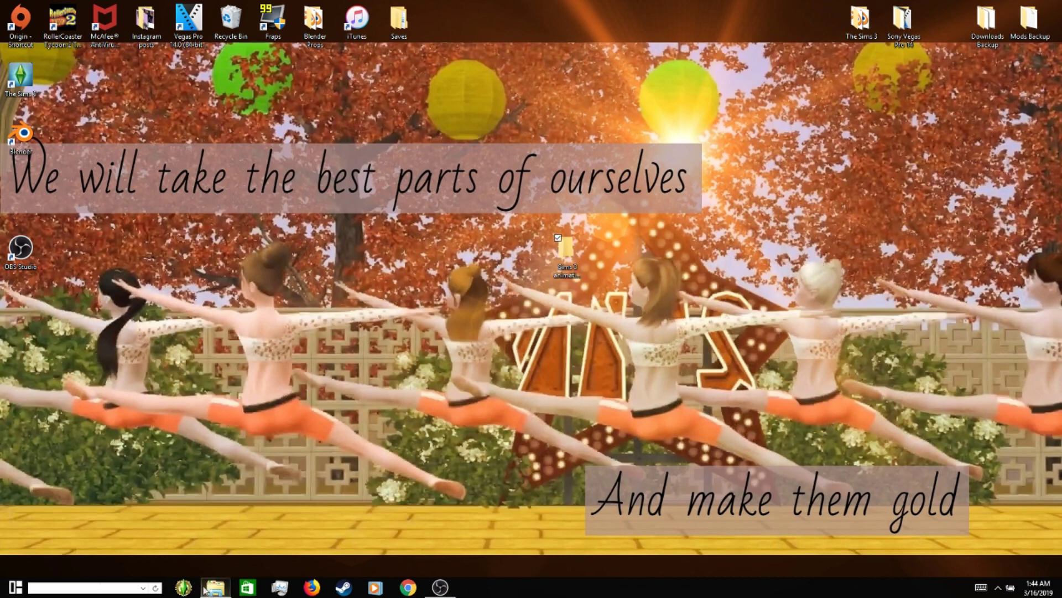
Copy the io_s3py_animation-1.60 and sim-rigs-1.60 archives from Downloads into the Sims 3 animation crap folder.
click(279, 523)
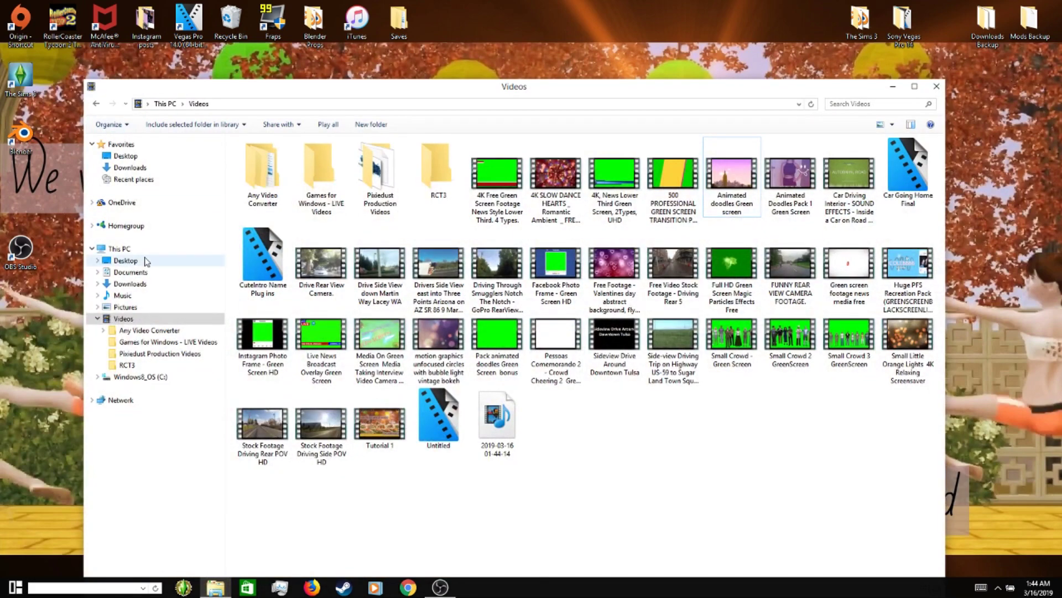
click(138, 284)
drag(370, 222, 277, 139)
right_click(301, 165)
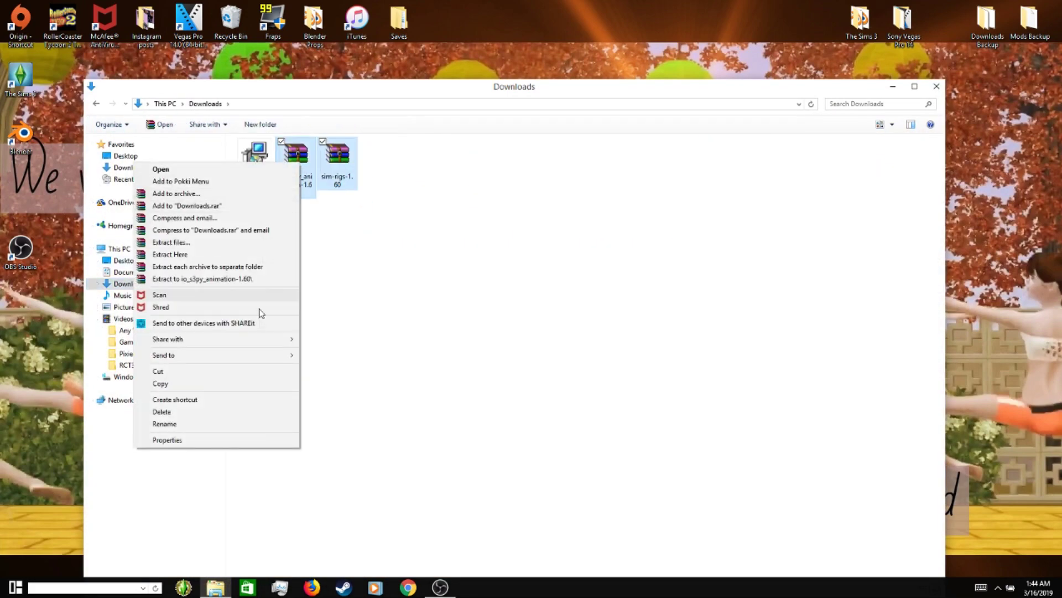
click(243, 384)
drag(475, 93, 490, 348)
double_click(573, 244)
right_click(472, 124)
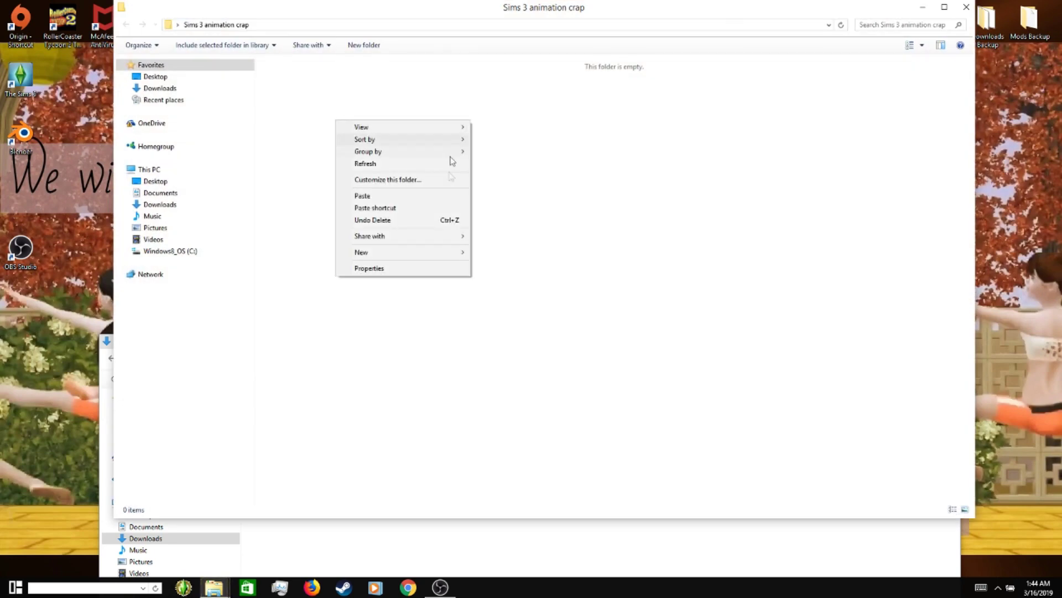
click(443, 198)
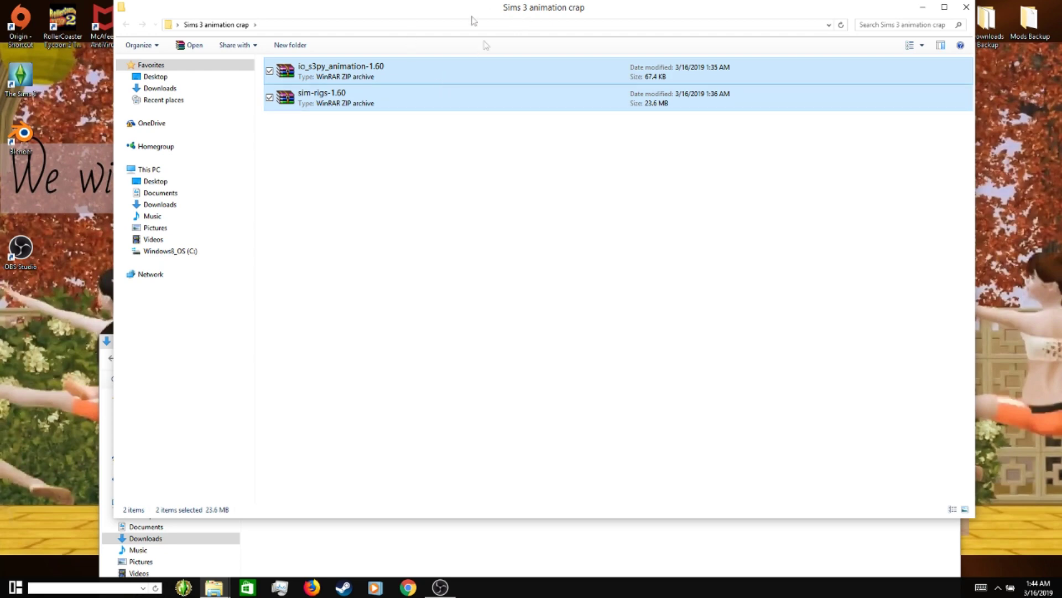
Extract both archives directly into the Sims 3 animation crap folder and close its window.
right_click(577, 61)
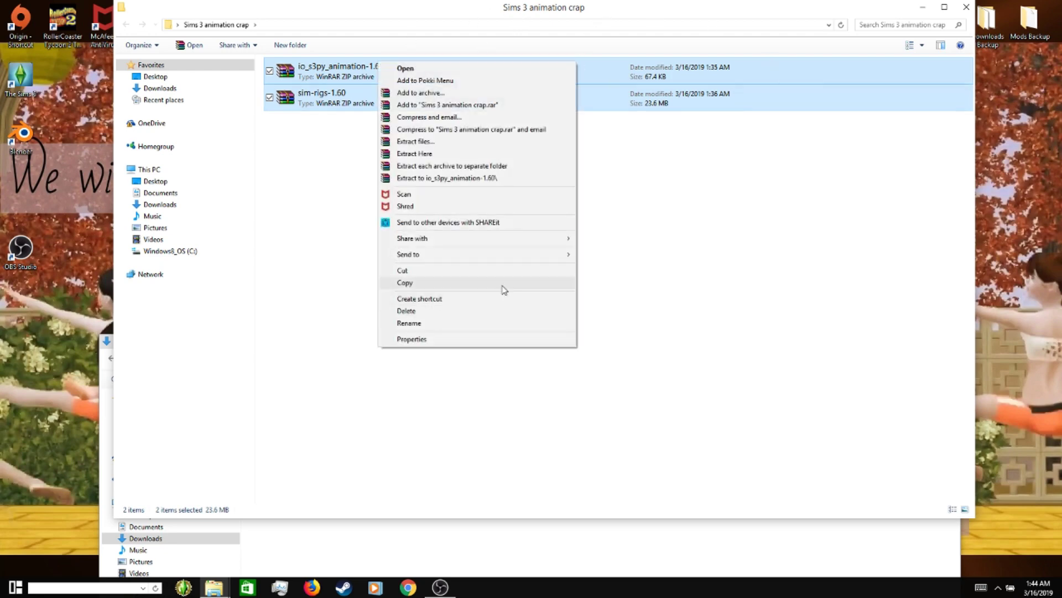
click(474, 154)
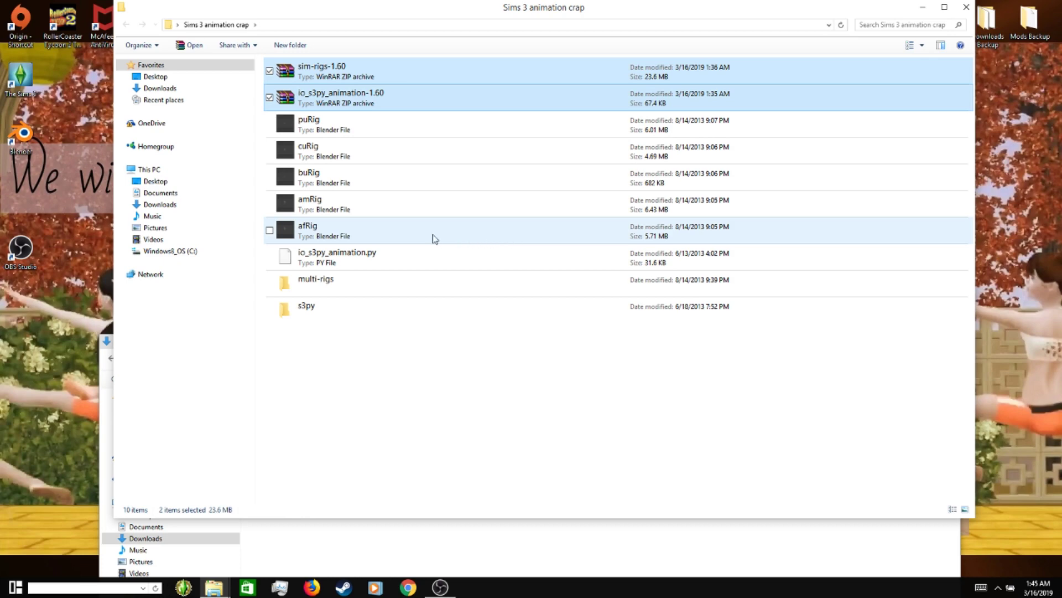
click(967, 8)
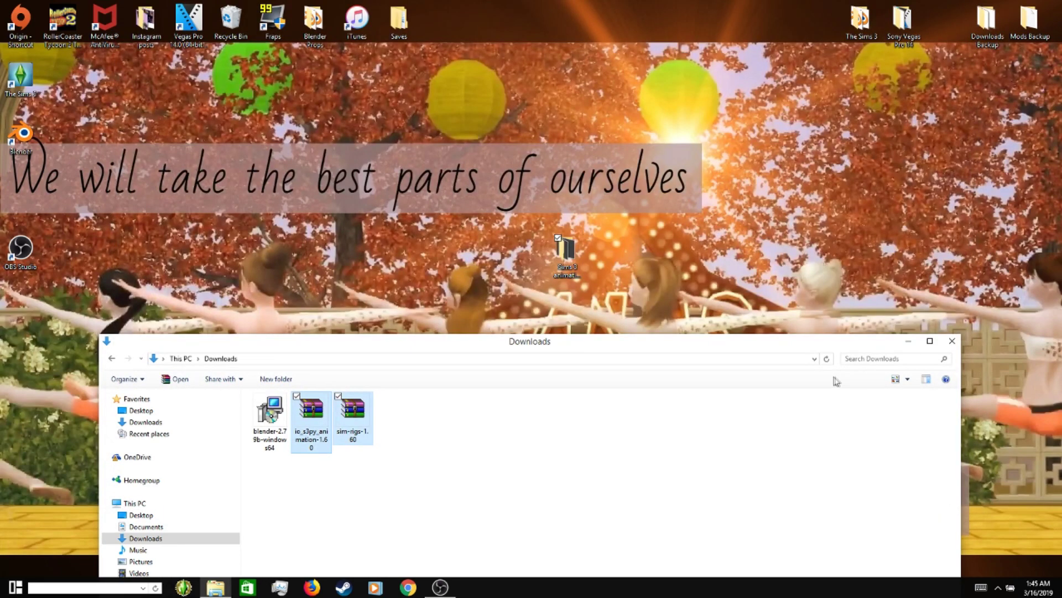
Install Blender 2.79b from the Downloads folder, accepting the license agreement and keeping the default features and location.
drag(802, 342, 856, 83)
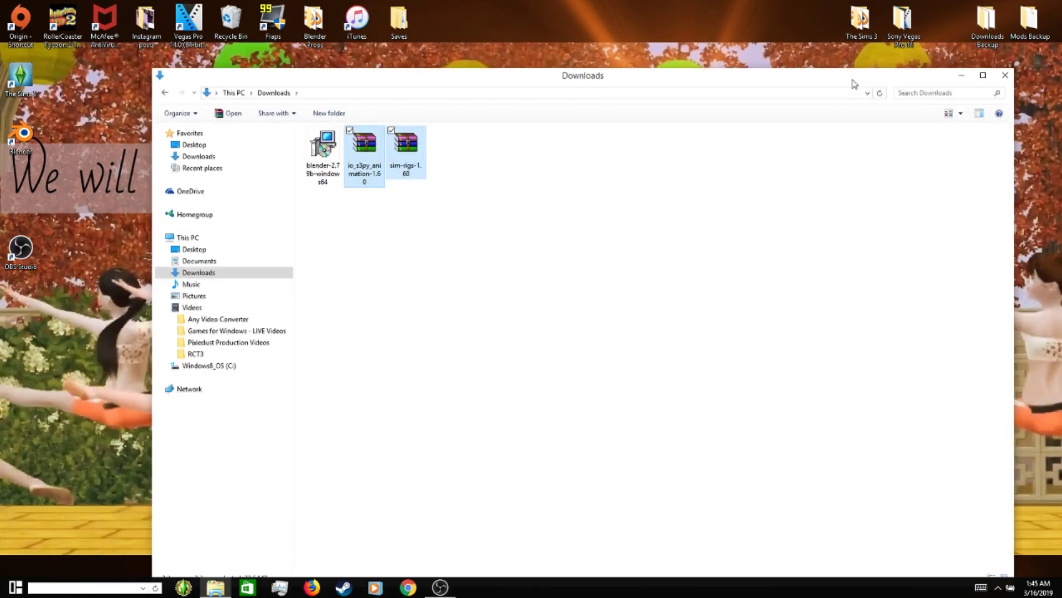
double_click(327, 146)
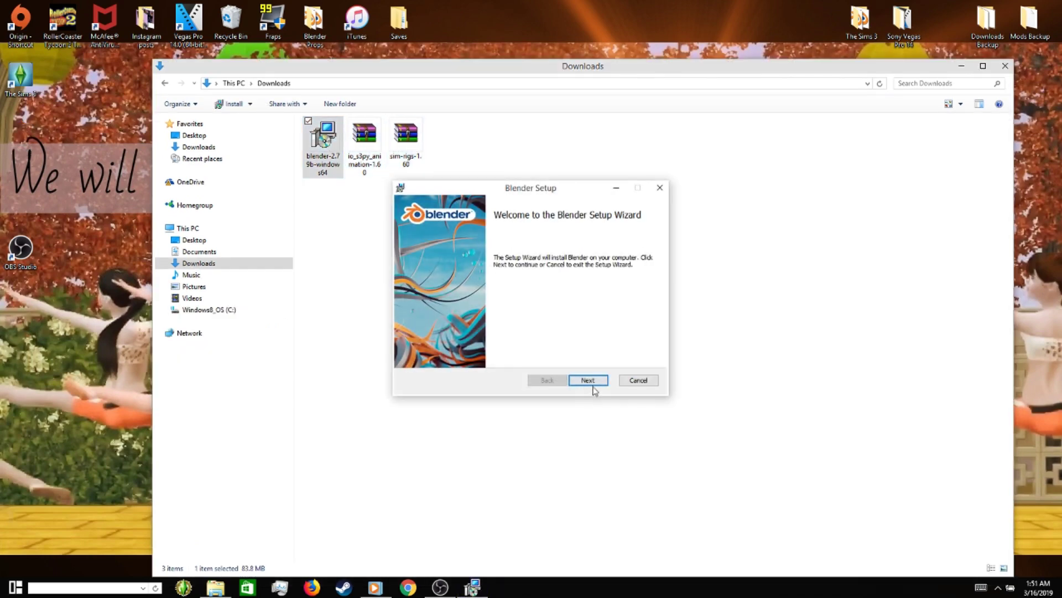
click(594, 380)
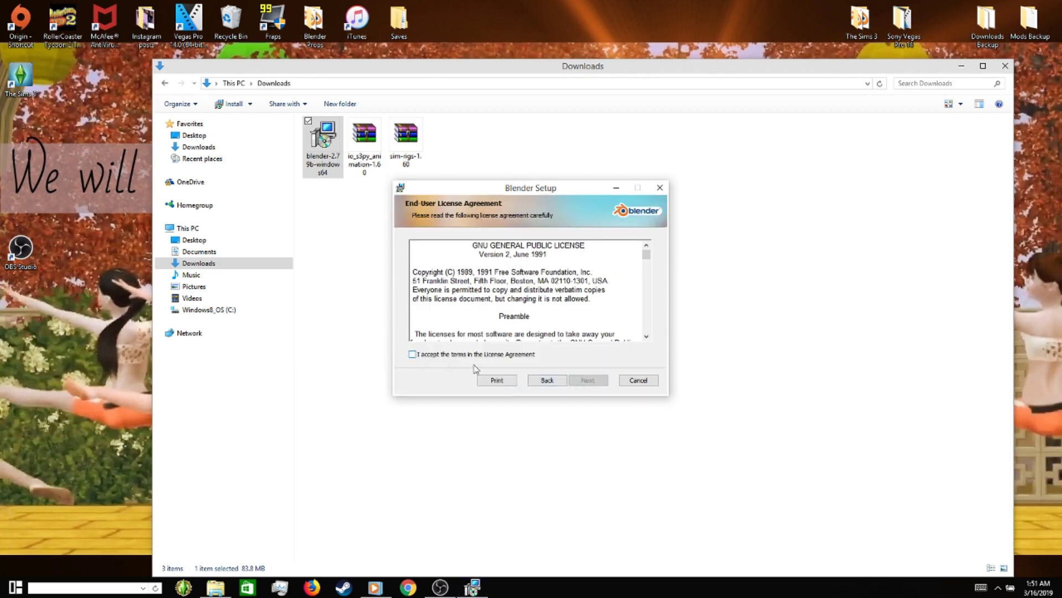
click(412, 355)
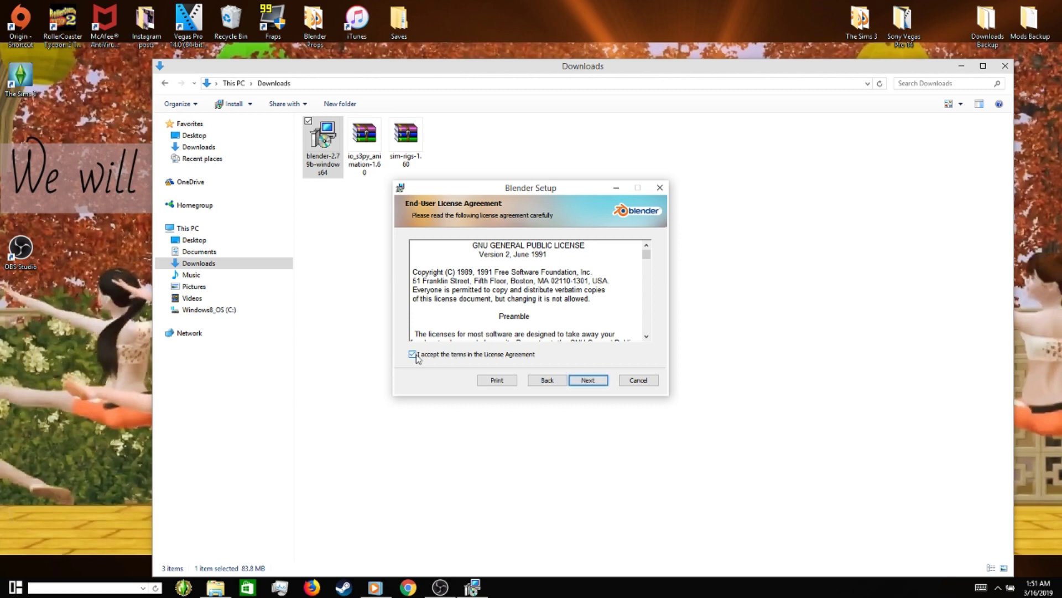
click(585, 384)
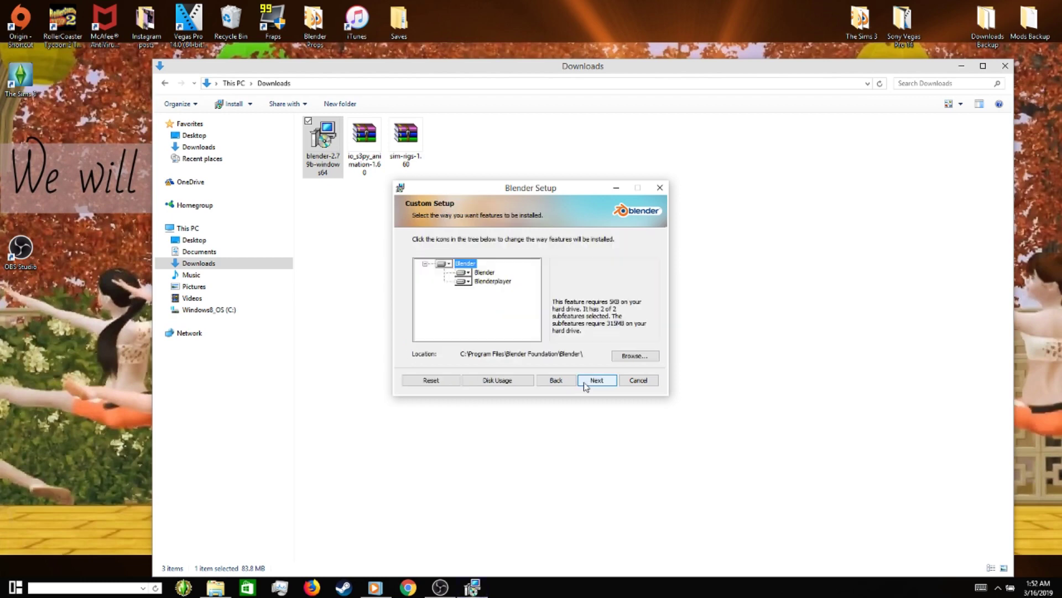
click(590, 384)
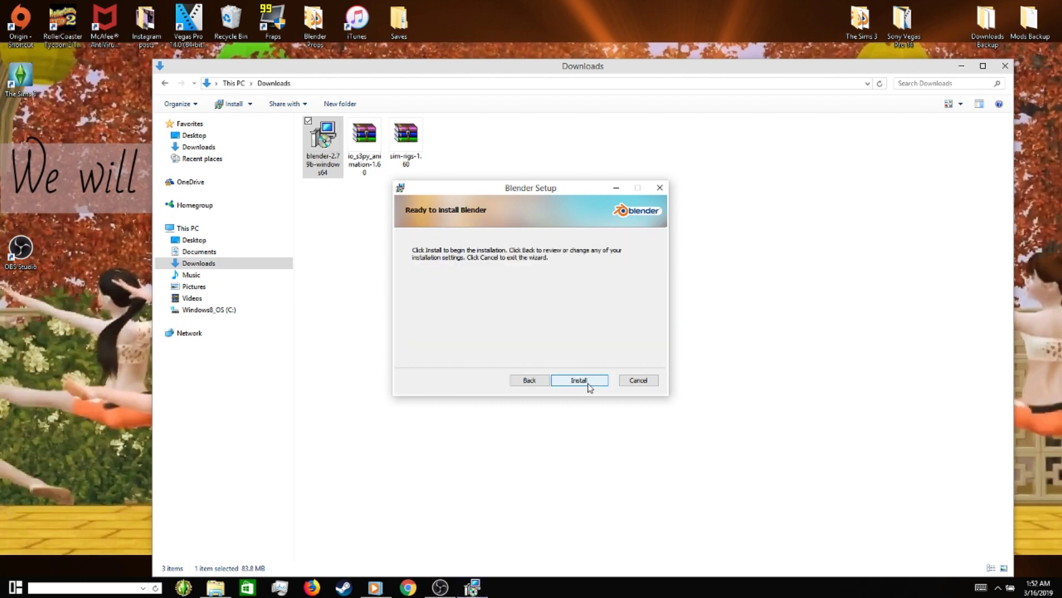
click(590, 386)
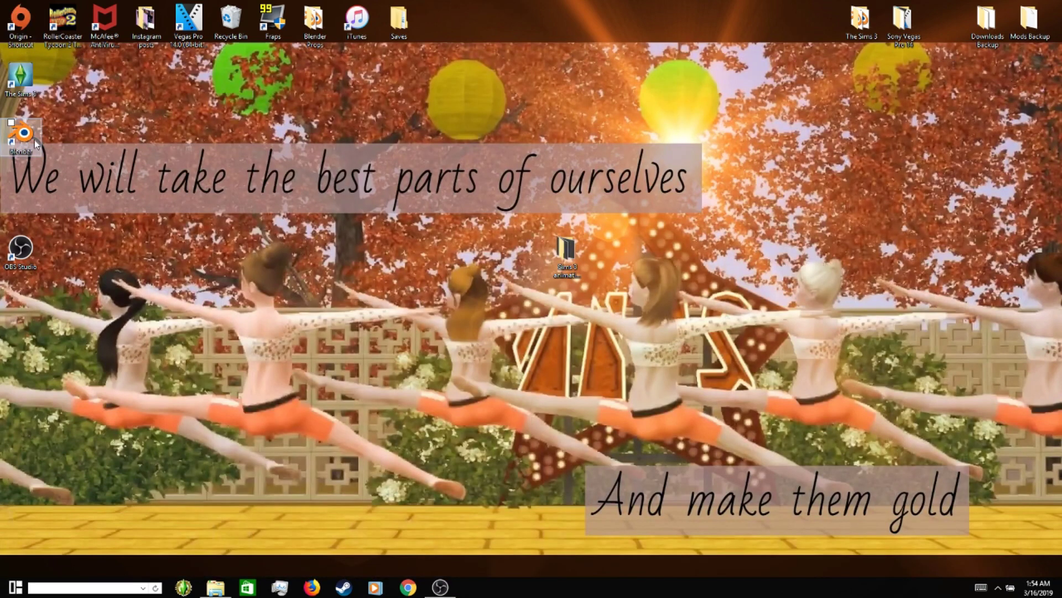
Launch Blender from its desktop shortcut and dismiss the splash screen.
click(36, 143)
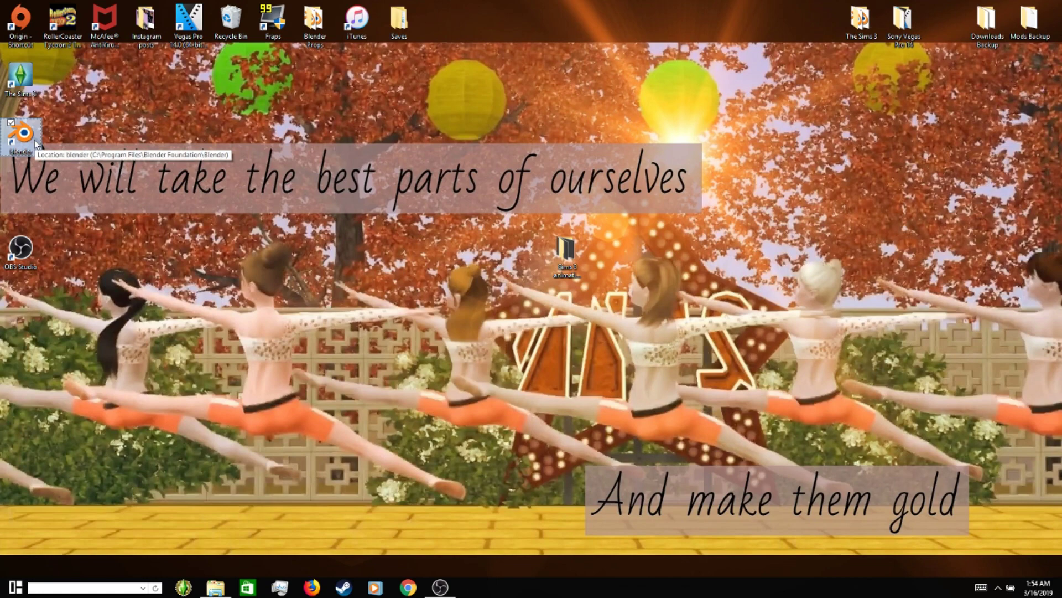
double_click(36, 143)
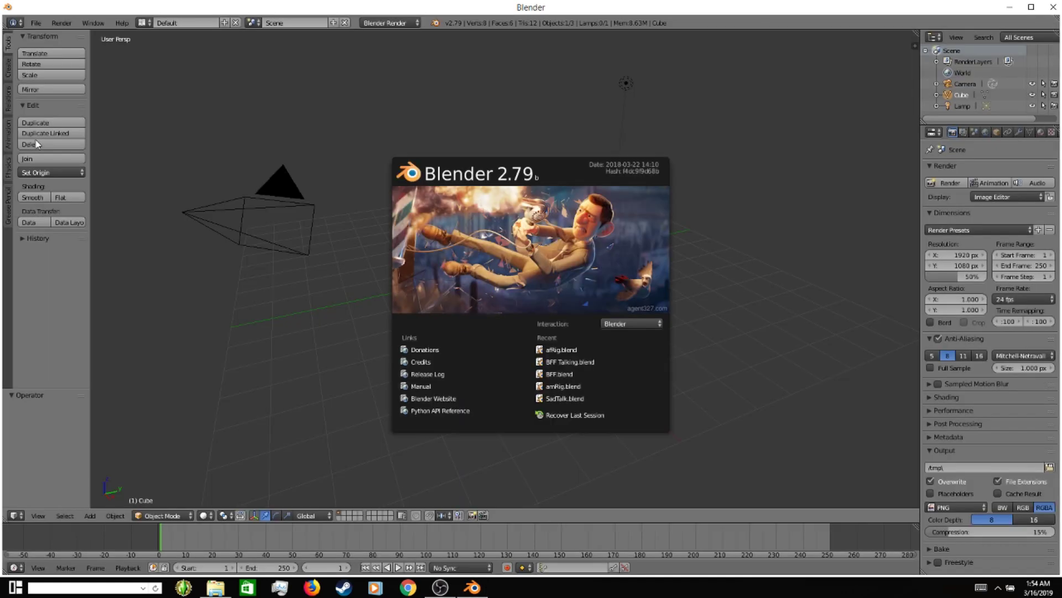
click(32, 27)
Open afRig.blend from the Sims 3 Animation Crap folder.
click(30, 25)
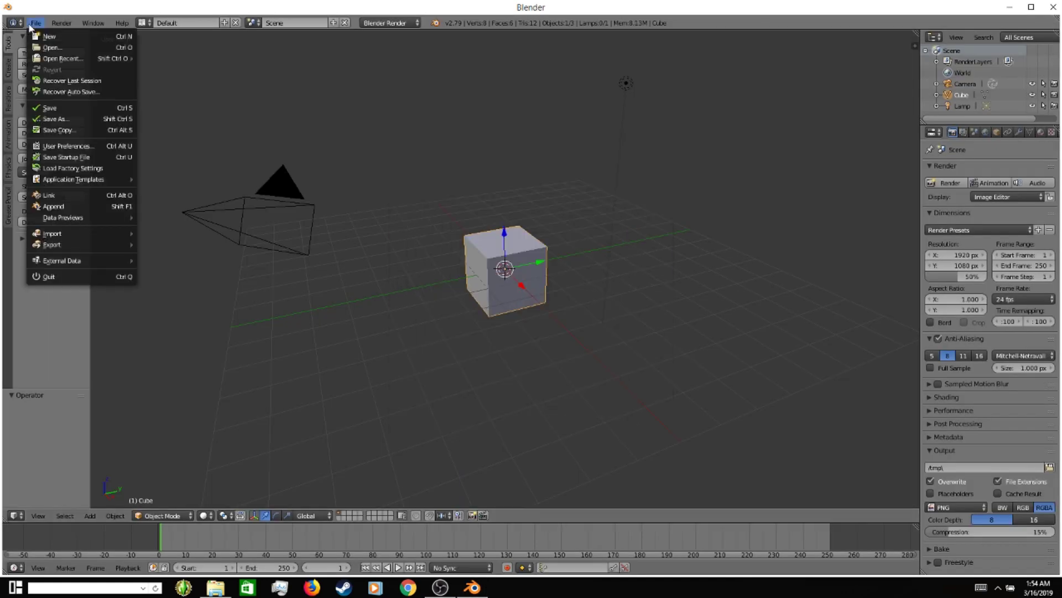
click(53, 47)
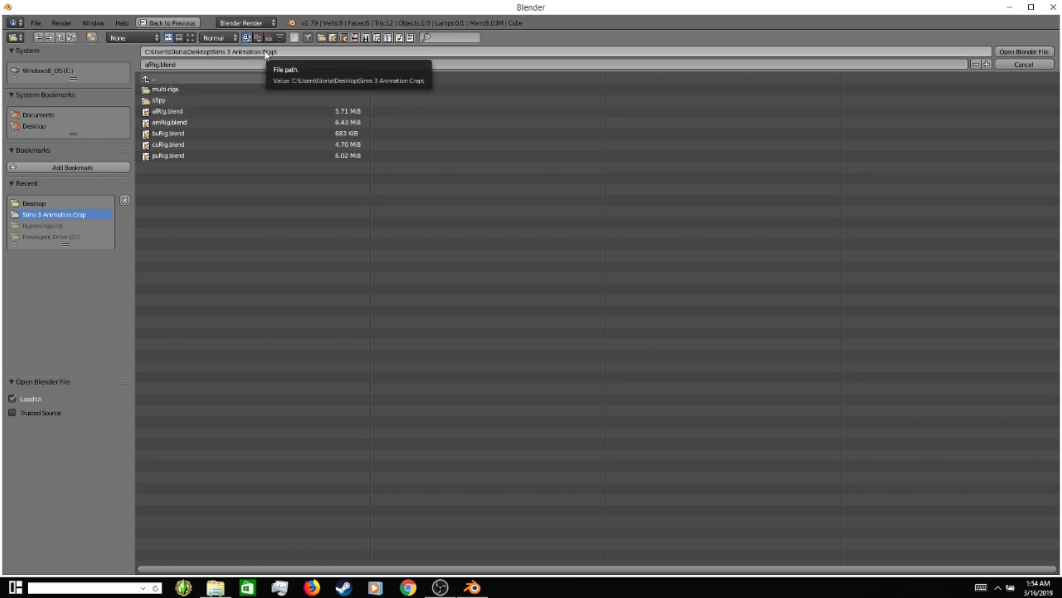
double_click(225, 114)
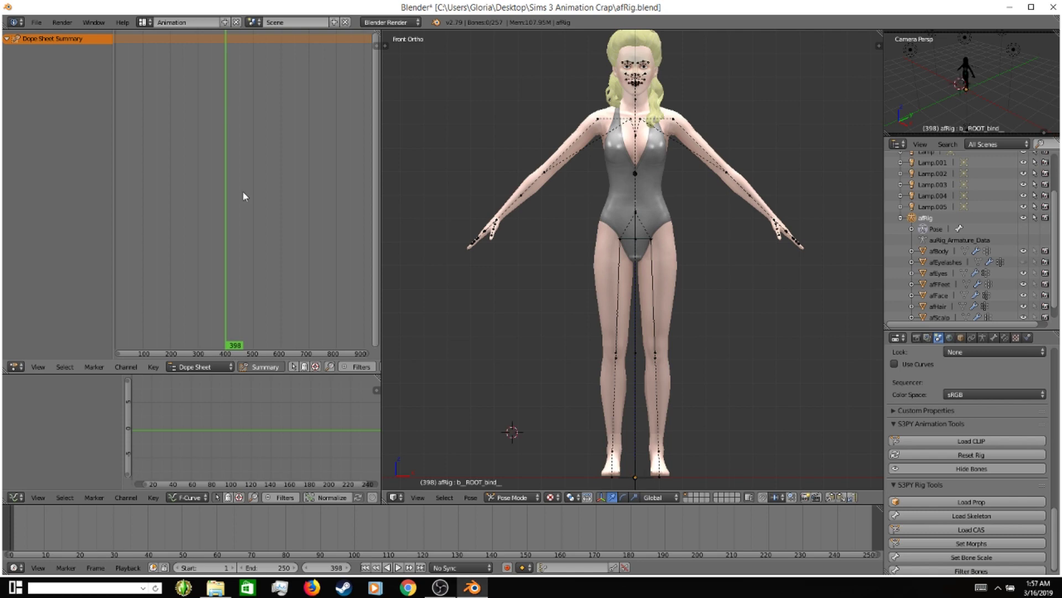
Pan the 3D view upward and orbit vertically around the female rig through a full turn.
click(548, 254)
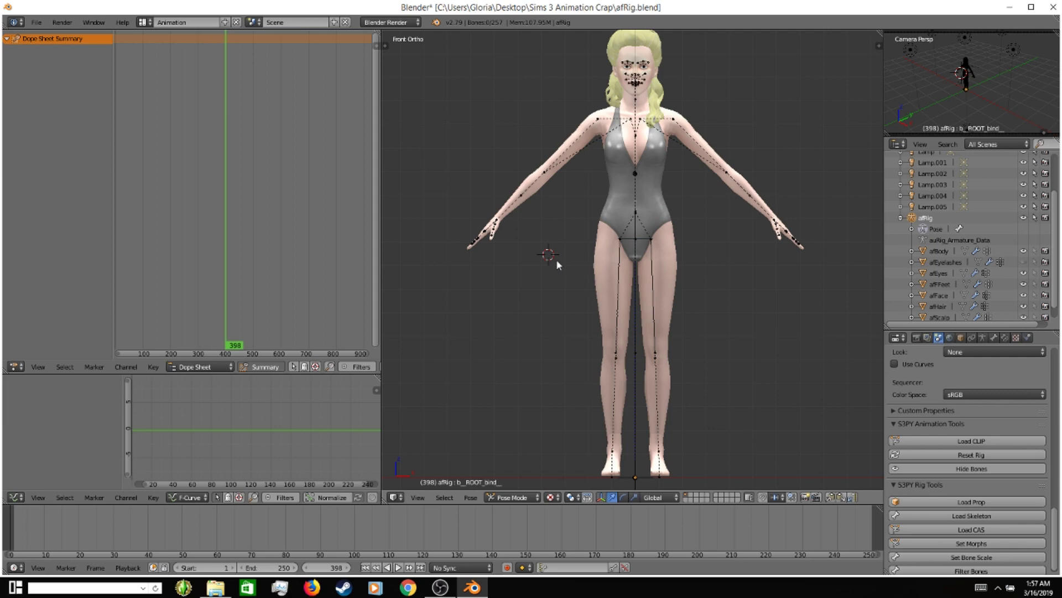
key(ctrl+KP_8)
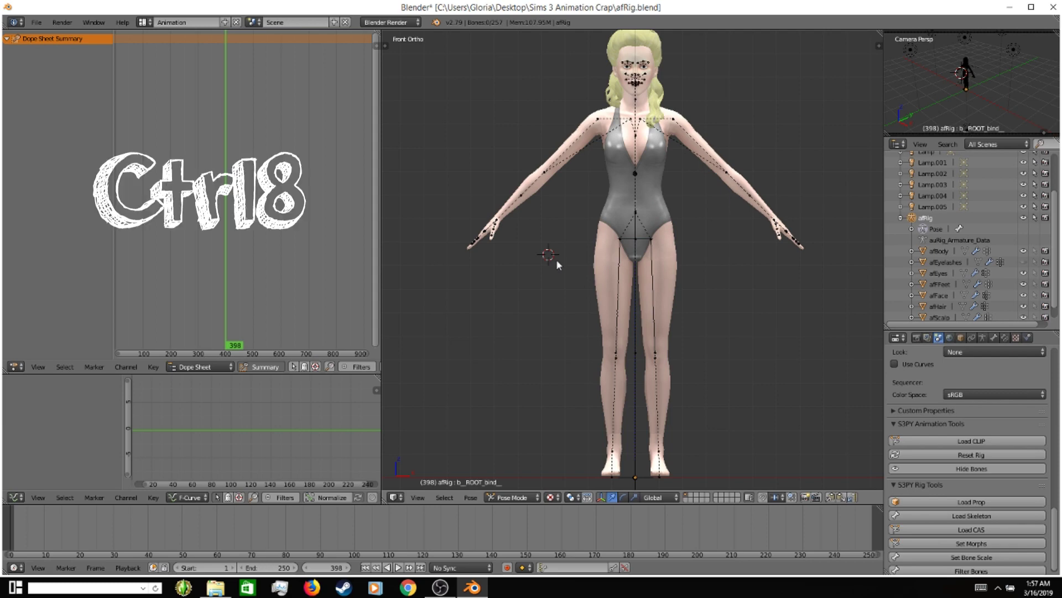
key(ctrl+KP_8)
key(ctrl+KP_8)
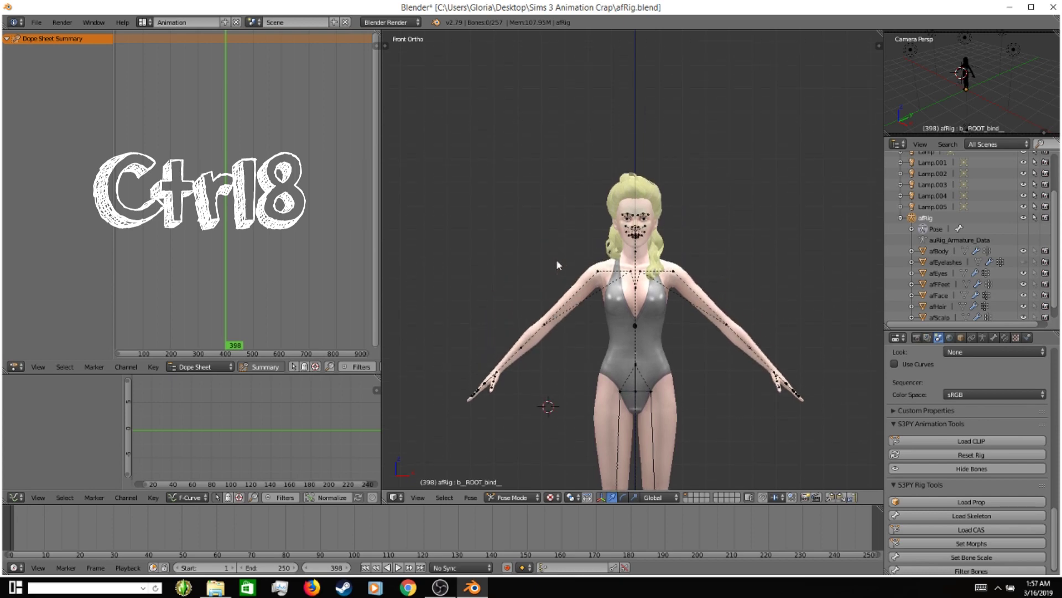
key(KP_8)
key(KP_8)
key(KP_8)
key(KP_8)
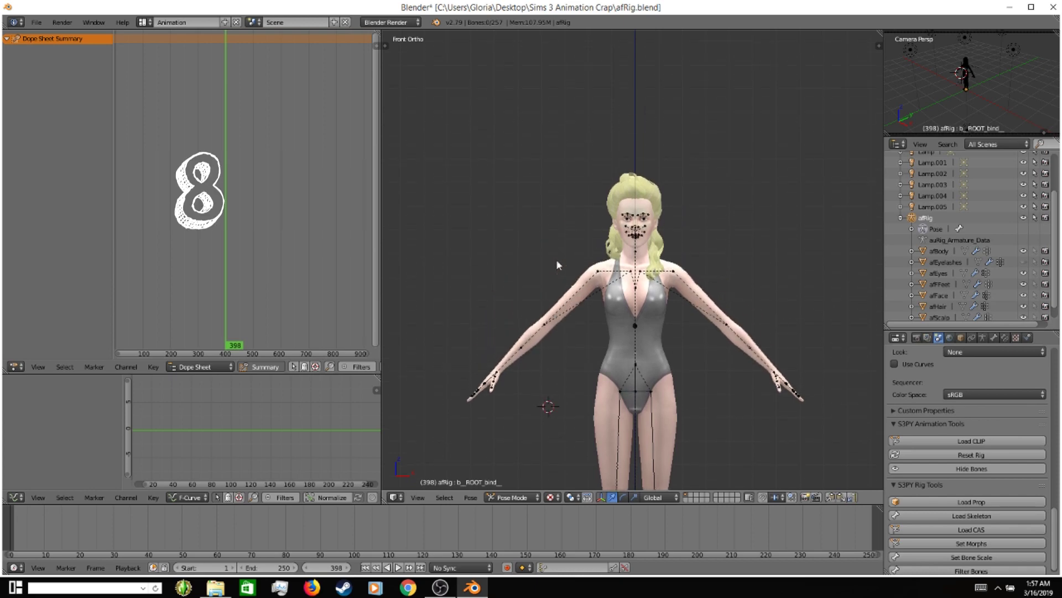
key(KP_8)
key(KP_8)
key(KP_8)
key(KP_8)
key(KP_8)
key(KP_8)
key(KP_8)
key(KP_8)
key(KP_8)
key(KP_8)
key(KP_8)
key(KP_8)
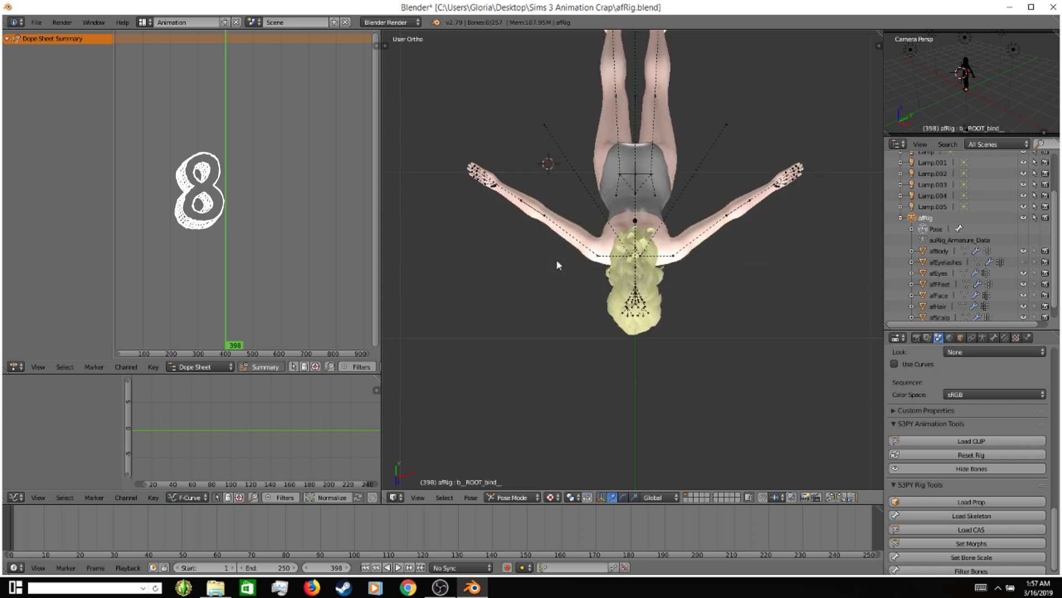
key(KP_8)
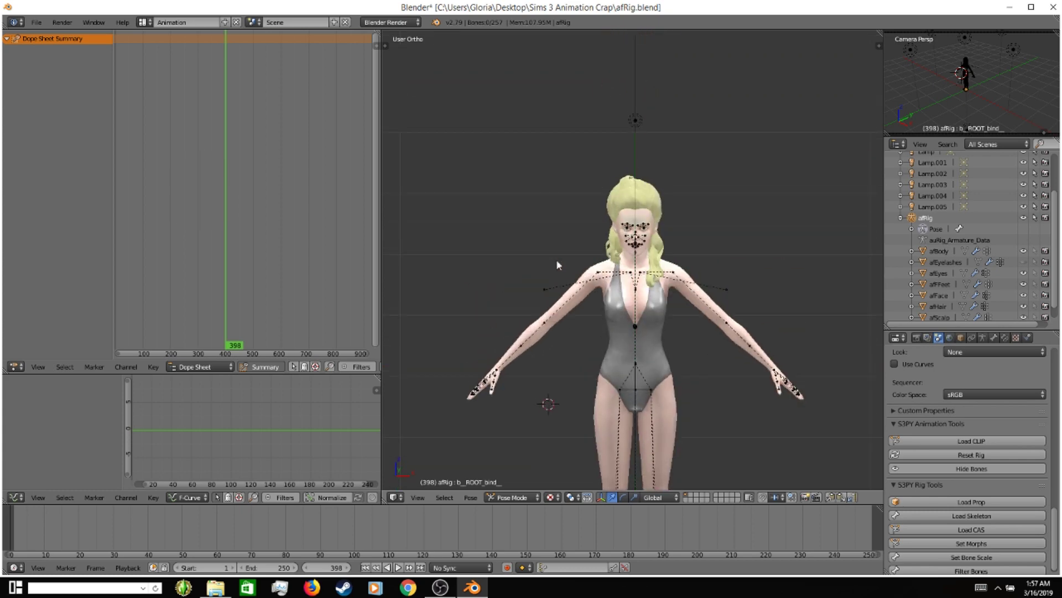
Pan the 3D view to the right and orbit horizontally around the rig through a full turn.
key(ctrl+KP_6)
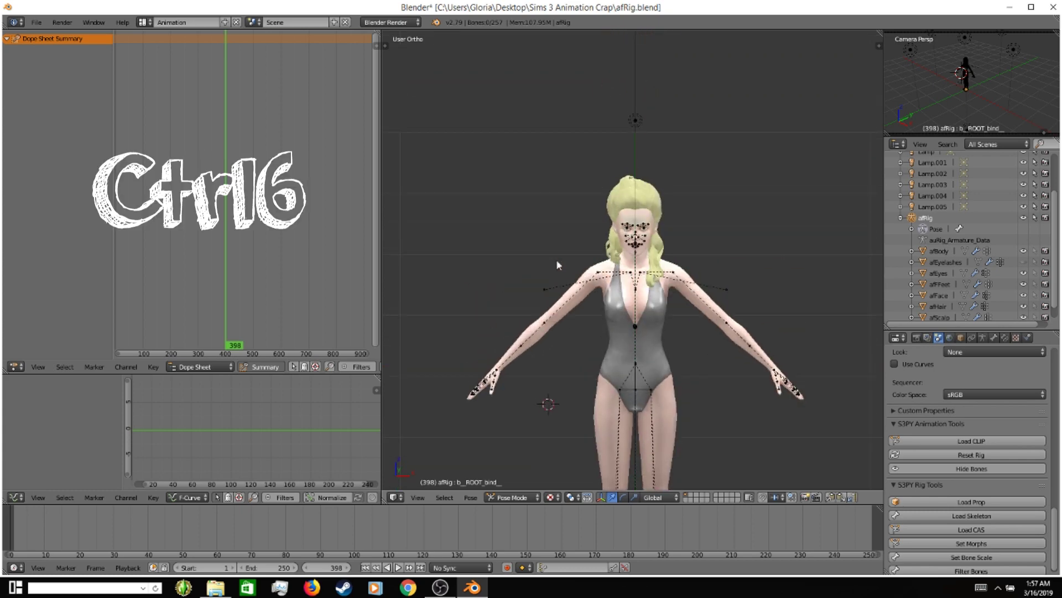
key(ctrl+KP_6)
key(ctrl+KP_6)
key(ctrl+KP_6)
key(ctrl+KP_6)
key(ctrl+KP_6)
key(ctrl+KP_6)
key(ctrl+KP_6)
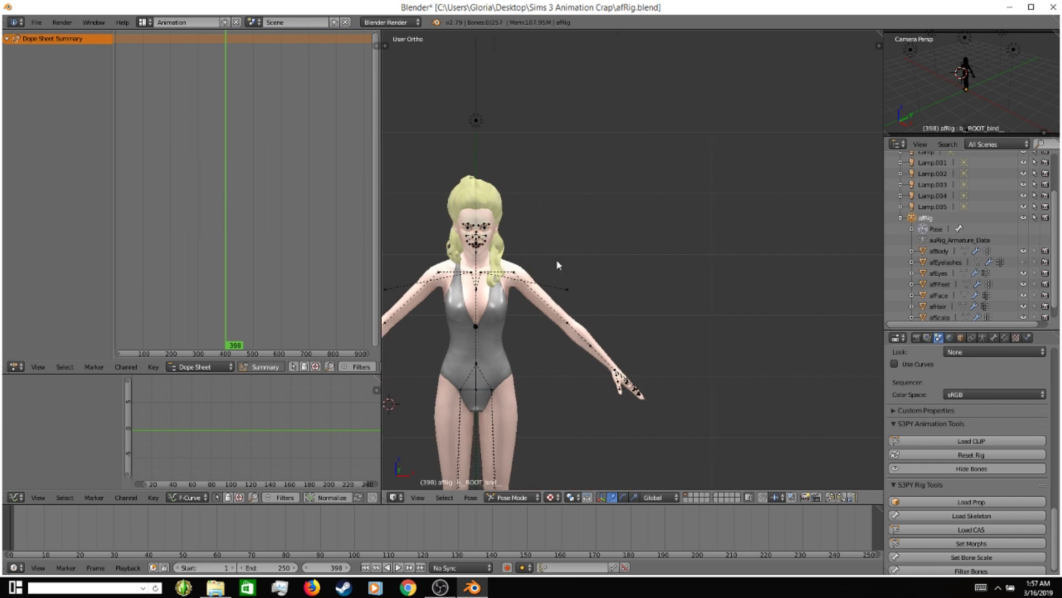
key(KP_6)
key(KP_6)
key(KP_6)
key(KP_6)
key(KP_6)
key(KP_6)
key(KP_6)
key(KP_6)
key(KP_6)
key(KP_6)
key(KP_6)
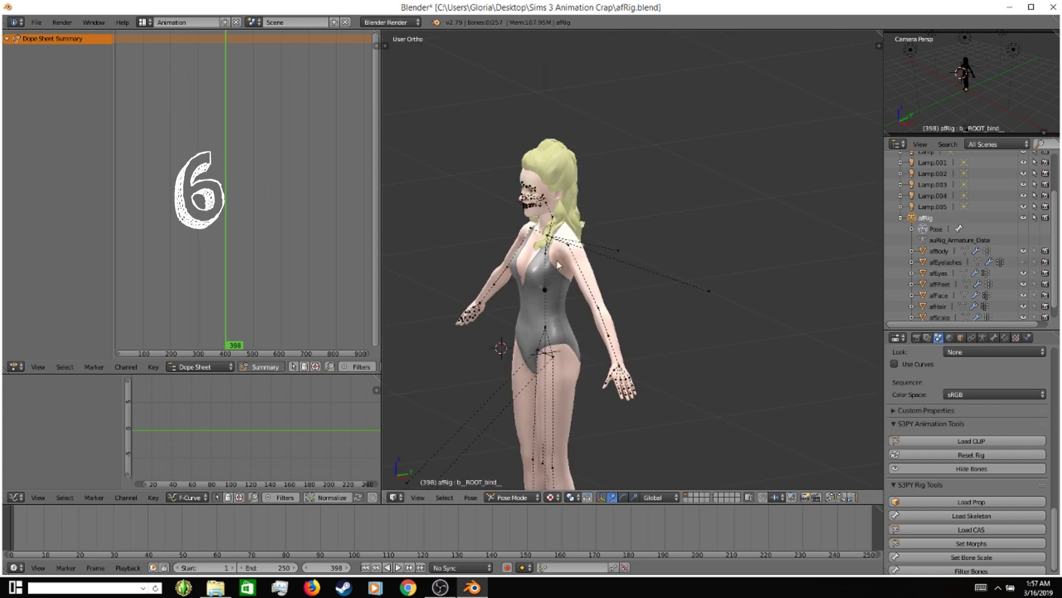
key(KP_6)
key(KP_6)
key(KP_6)
key(KP_6)
key(KP_6)
key(KP_6)
key(KP_6)
key(KP_6)
key(KP_6)
key(KP_6)
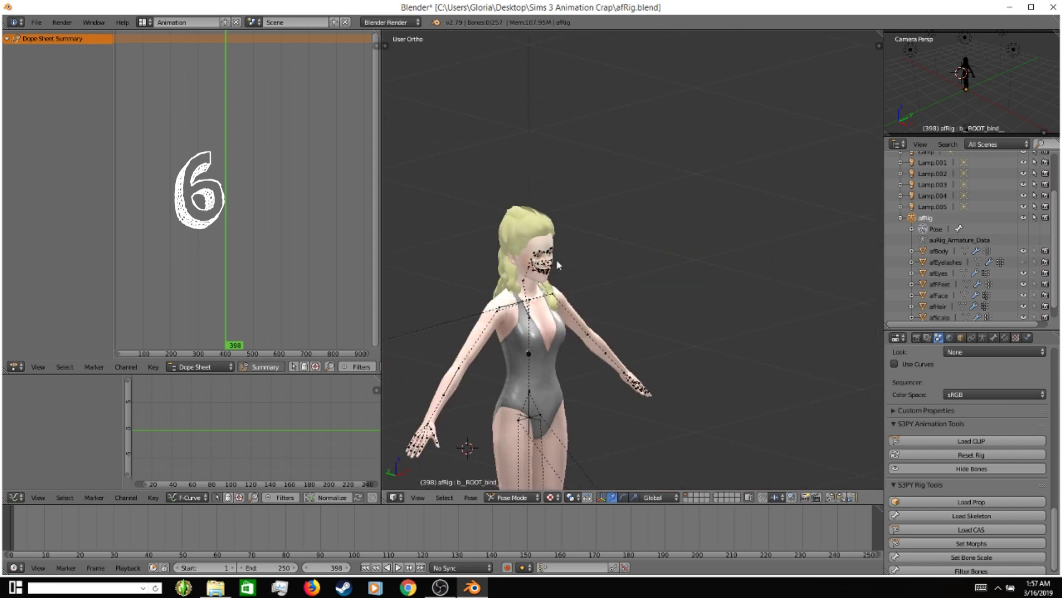
key(KP_6)
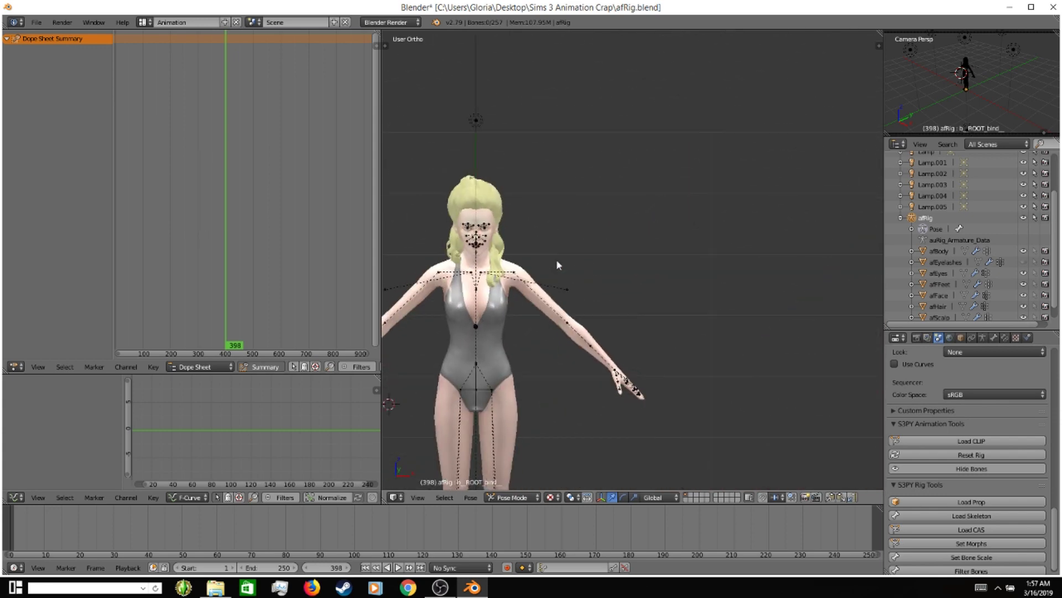
Pan the 3D view back to the left and orbit horizontally around the rig in the opposite direction.
key(ctrl+KP_4)
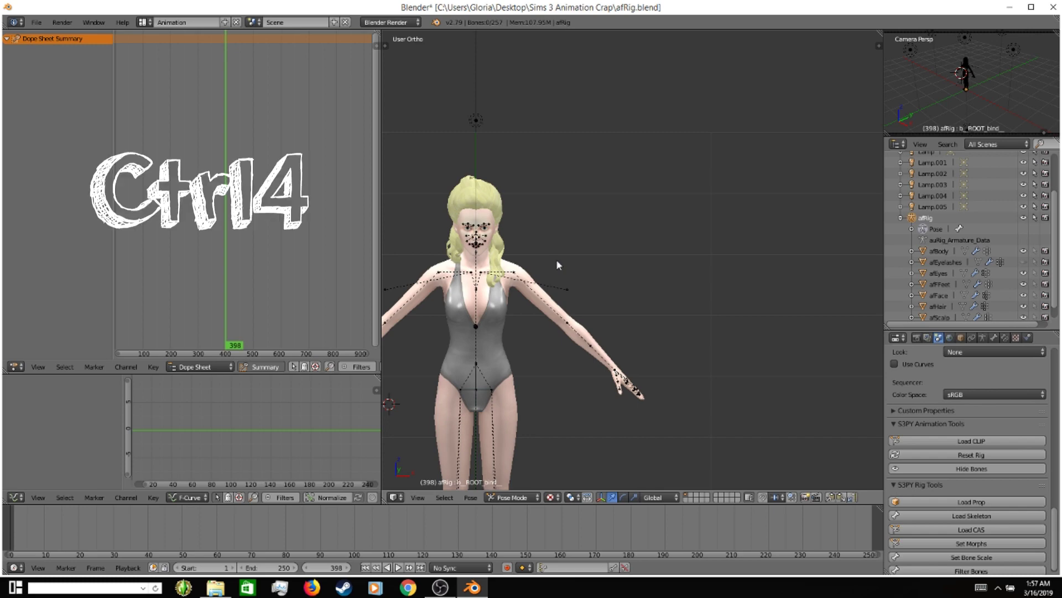
key(ctrl+KP_4)
key(ctrl+KP_4)
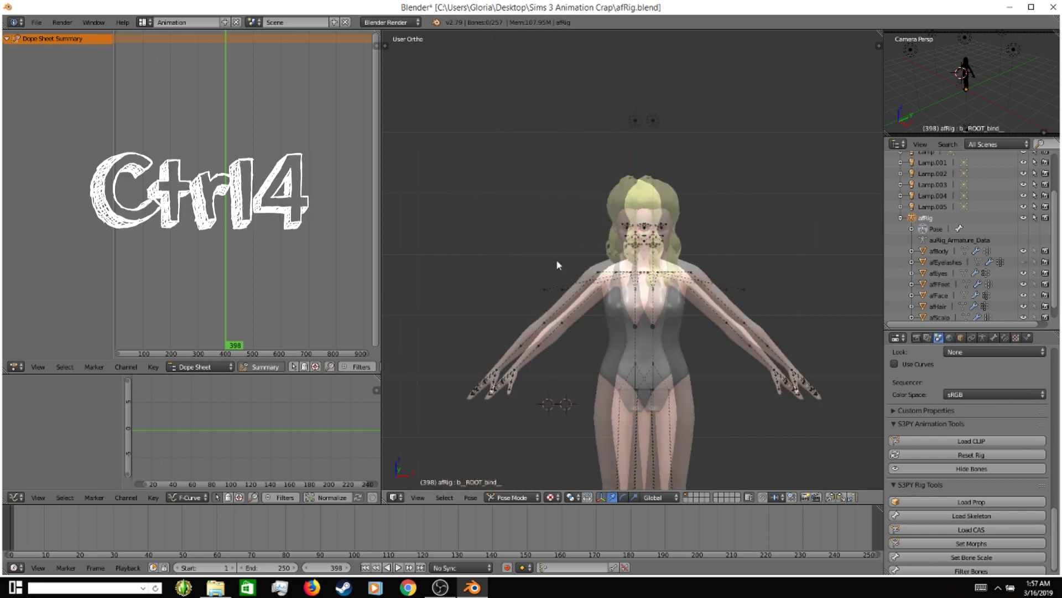
key(ctrl+KP_4)
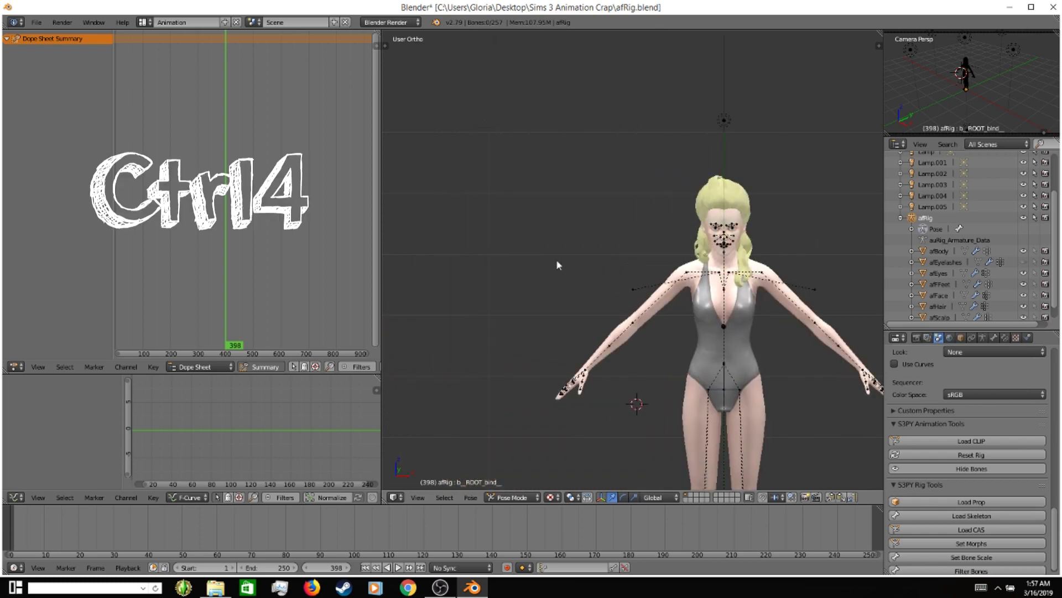
key(4)
key(KP_4)
key(KP_4)
key(KP_4)
key(KP_4)
key(KP_4)
key(KP_4)
key(KP_4)
key(KP_4)
key(KP_4)
key(KP_4)
key(KP_4)
key(KP_4)
key(KP_4)
key(KP_4)
key(KP_4)
key(KP_4)
key(KP_4)
key(KP_4)
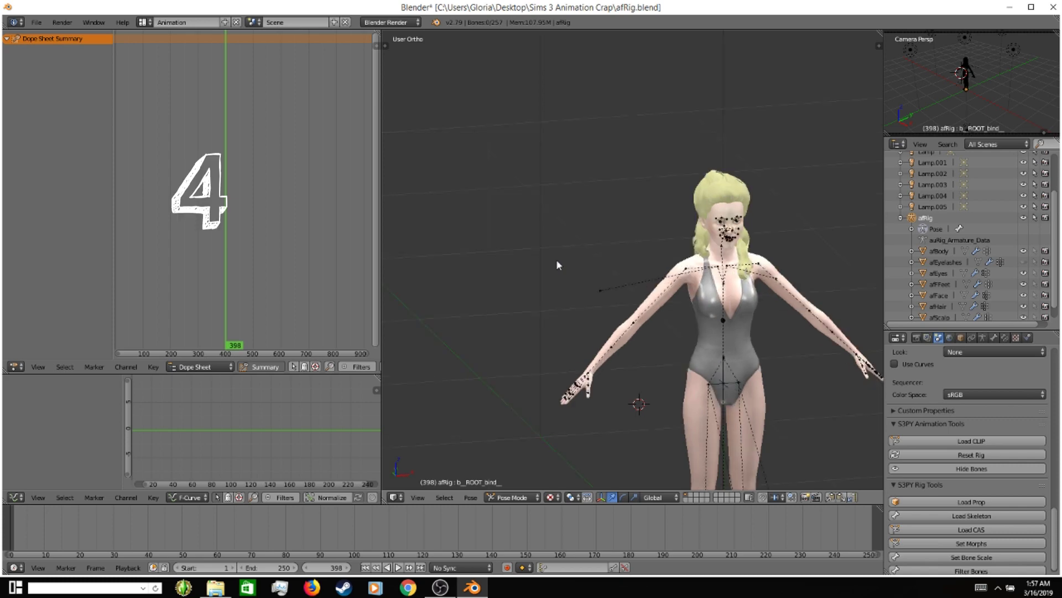
key(KP_4)
key(KP_4)
key(KP_4)
key(KP_4)
key(KP_4)
key(KP_4)
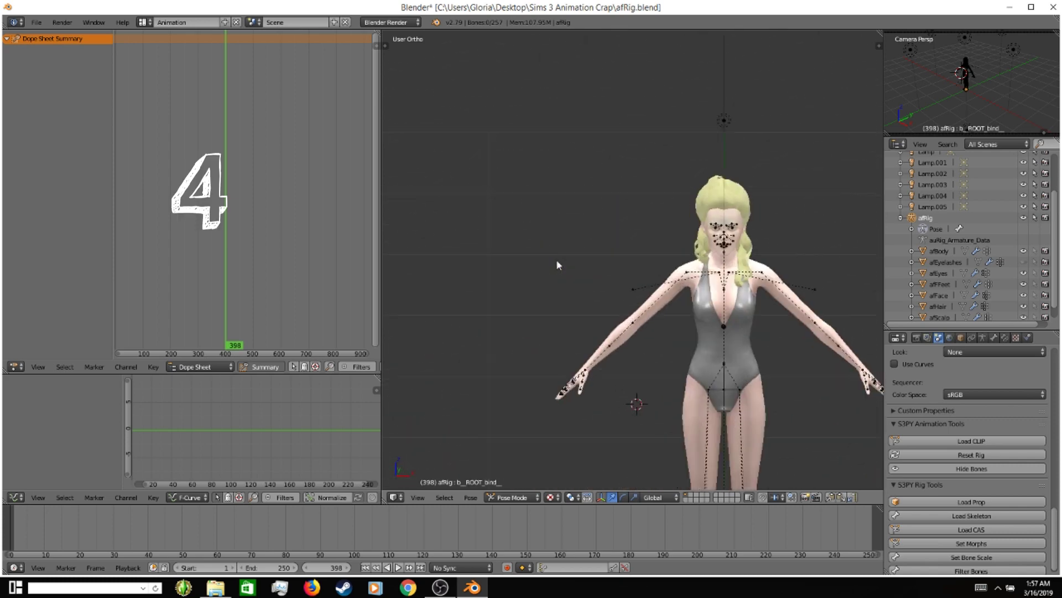
key(KP_4)
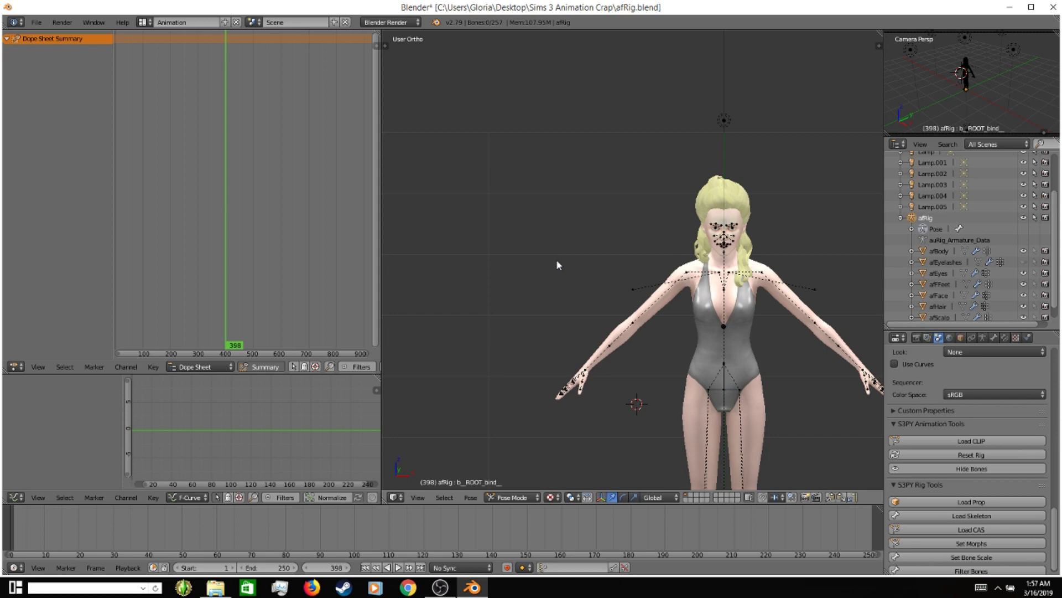
Pan the 3D view down to the rig's feet and orbit vertically around it in the opposite direction.
key(ctrl+KP_2)
key(ctrl+KP_2)
key(ctrl+KP_2)
key(ctrl+KP_2)
key(ctrl+KP_2)
key(ctrl+KP_2)
key(ctrl+KP_2)
key(ctrl+KP_2)
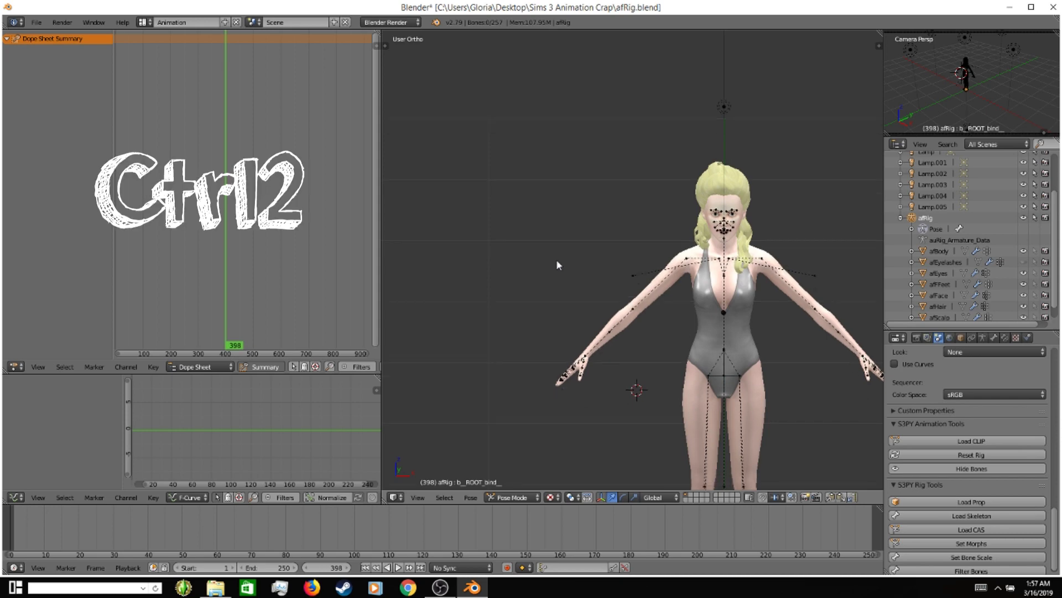
key(ctrl+KP_2)
key(ctrl+KP_2)
key(ctrl+KP_2)
key(ctrl+KP_2)
key(ctrl+KP_2)
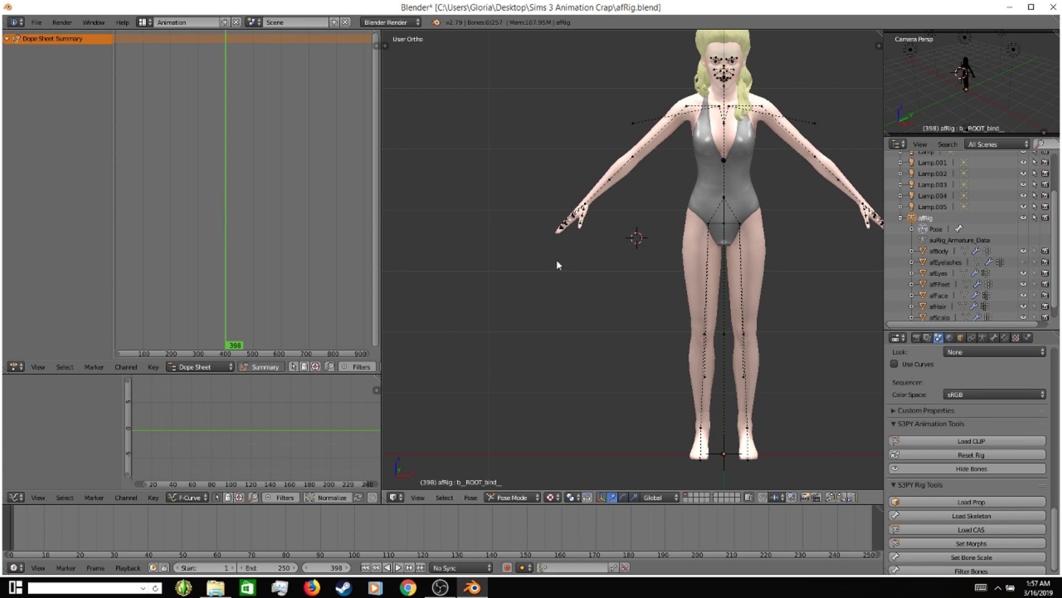
key(KP_2)
key(KP_2)
key(KP_2)
key(KP_2)
key(KP_2)
key(KP_2)
key(KP_2)
key(KP_2)
key(KP_2)
key(KP_2)
key(KP_2)
key(KP_2)
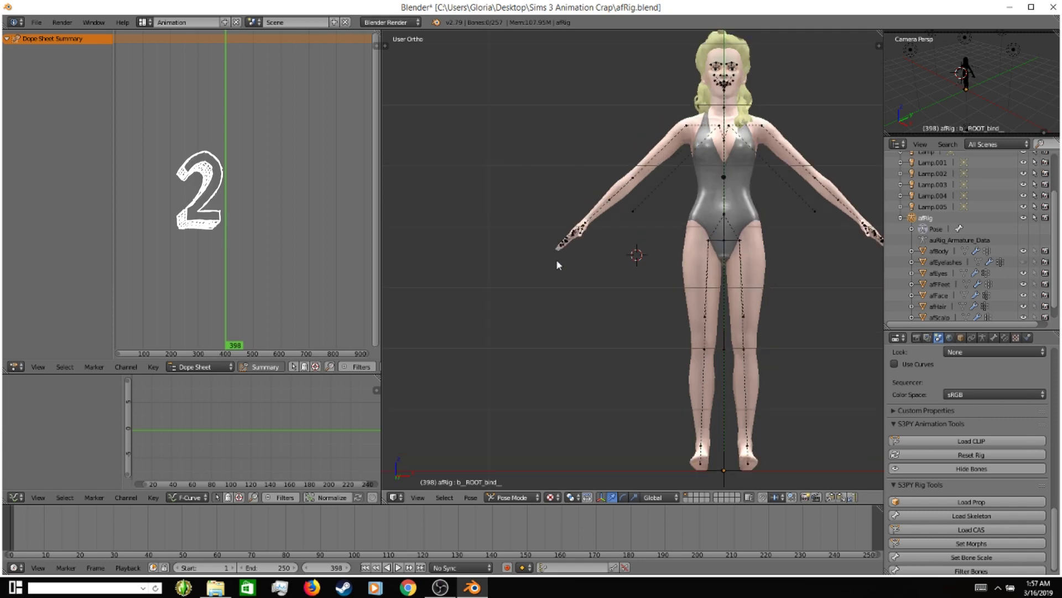
key(KP_2)
key(KP_2)
key(KP_2)
key(KP_2)
key(KP_2)
key(KP_2)
key(KP_2)
key(KP_2)
key(KP_2)
key(KP_2)
key(KP_2)
key(KP_2)
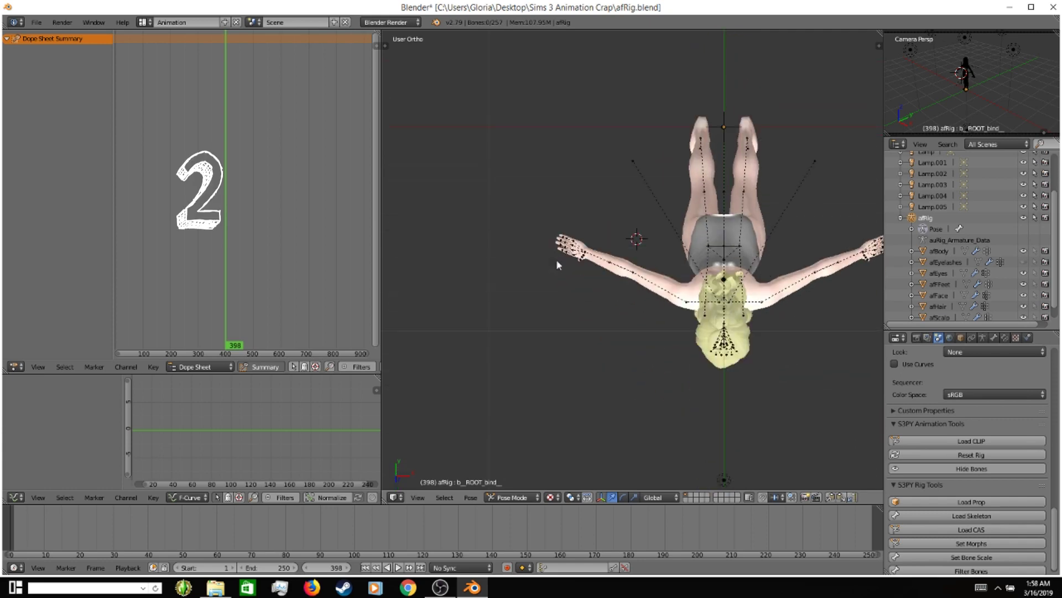
key(KP_2)
key(KP_2)
key(KP_2)
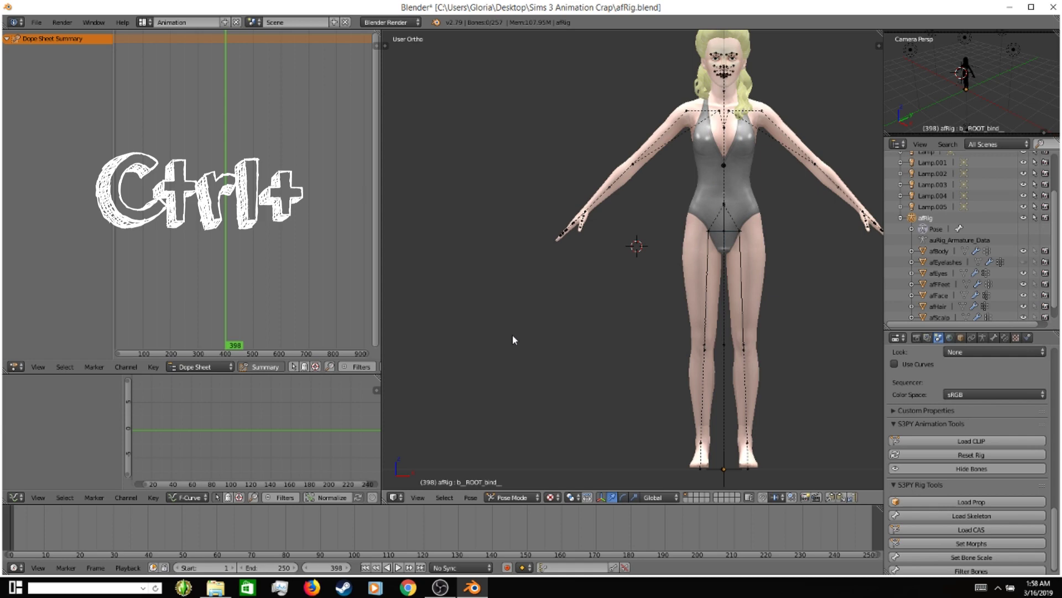
Zoom in on the rig's hand and thigh area, and zoom back out to show the whole body.
key(KP_Add)
key(KP_Add)
key(KP_Add)
key(KP_Add)
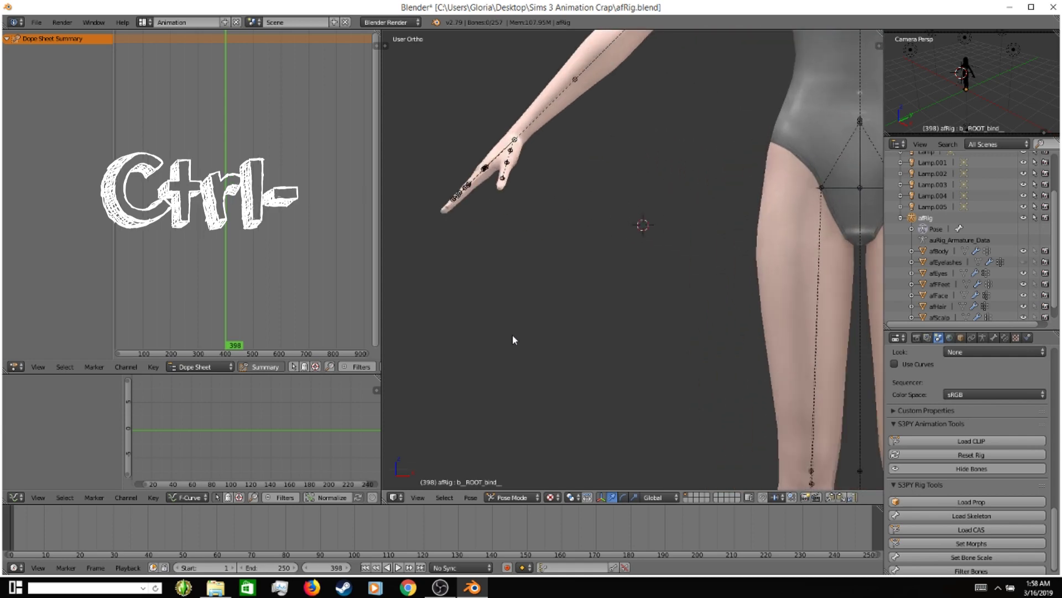
key(KP_Subtract)
key(KP_Subtract)
key(KP_Subtract)
key(KP_Subtract)
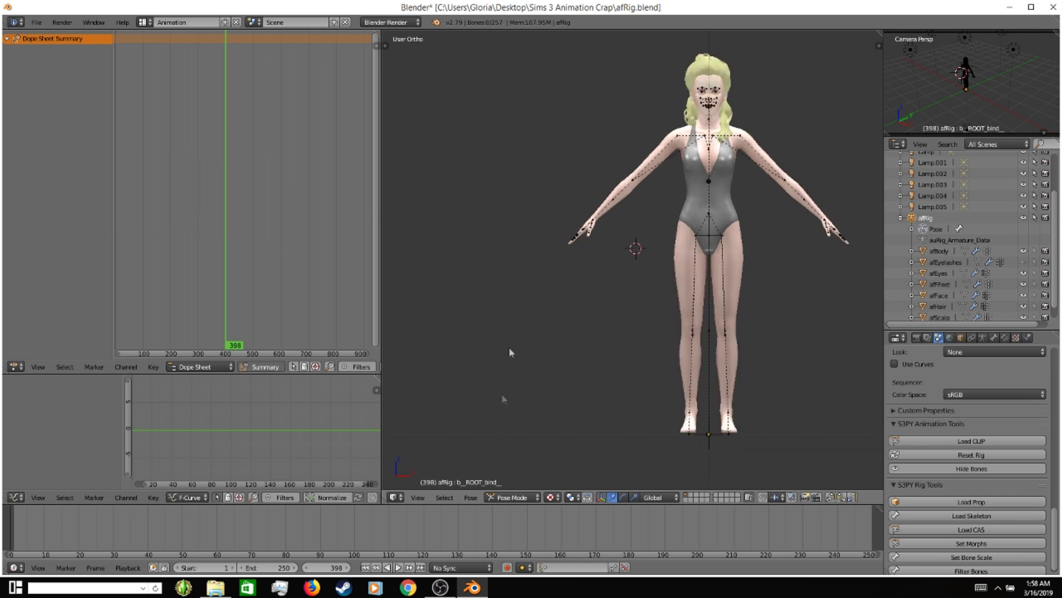
View the rig from the left and right sides, and return to the front view.
click(418, 498)
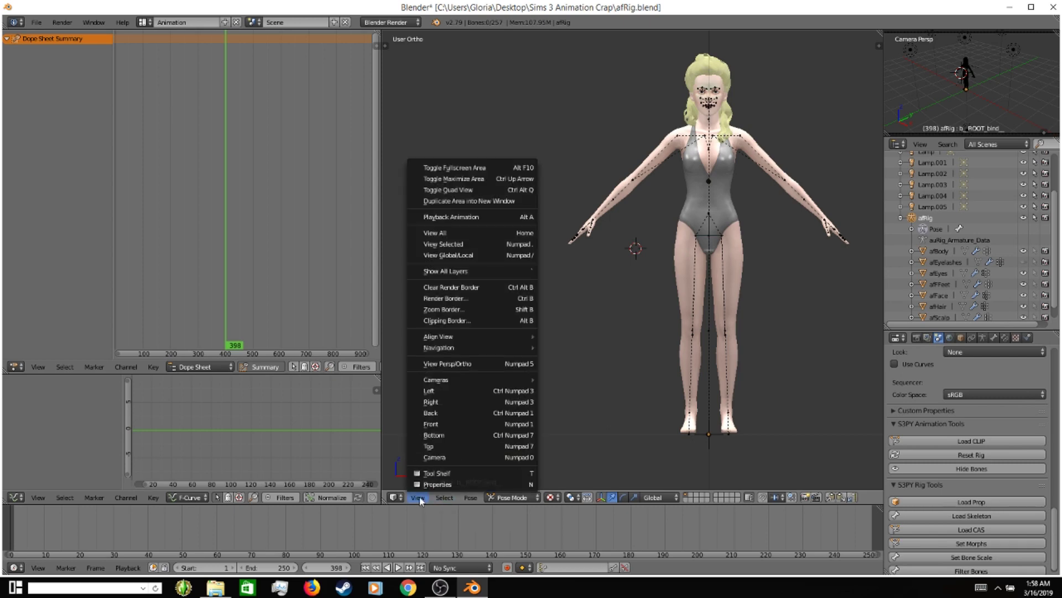
click(435, 391)
click(429, 497)
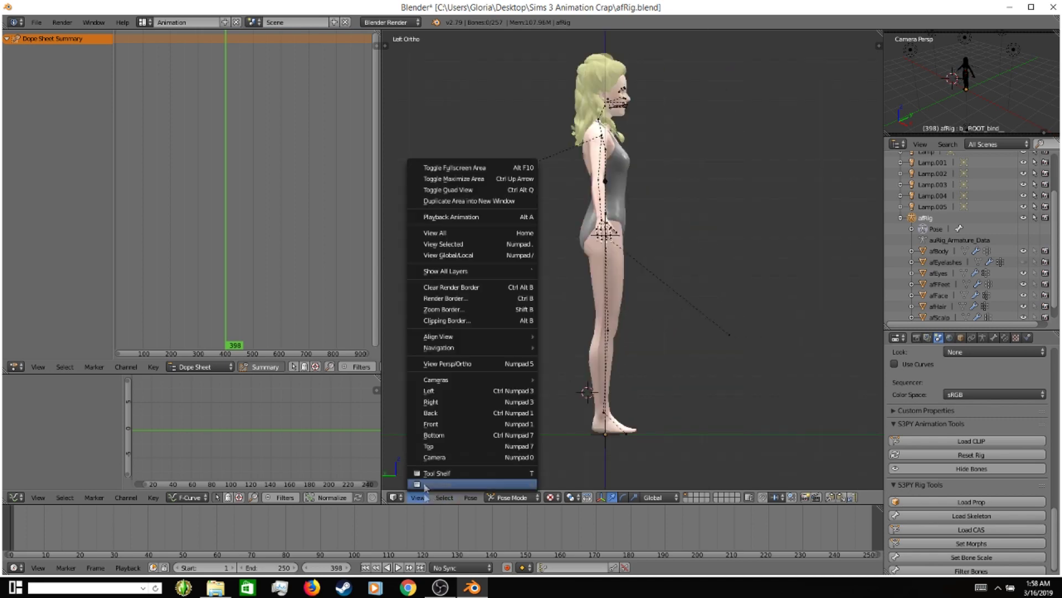
click(434, 402)
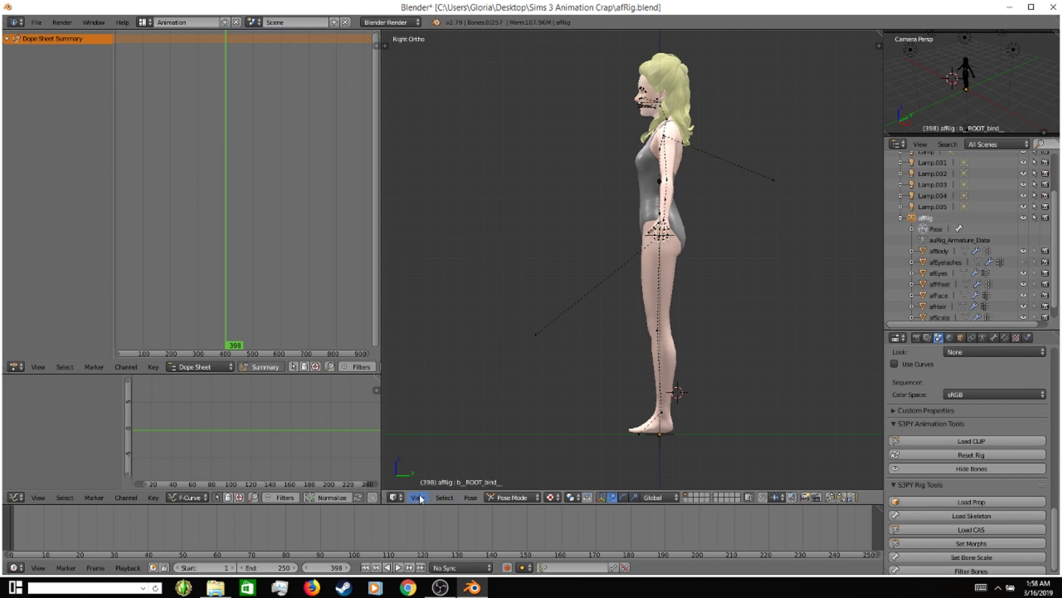
click(423, 497)
click(434, 424)
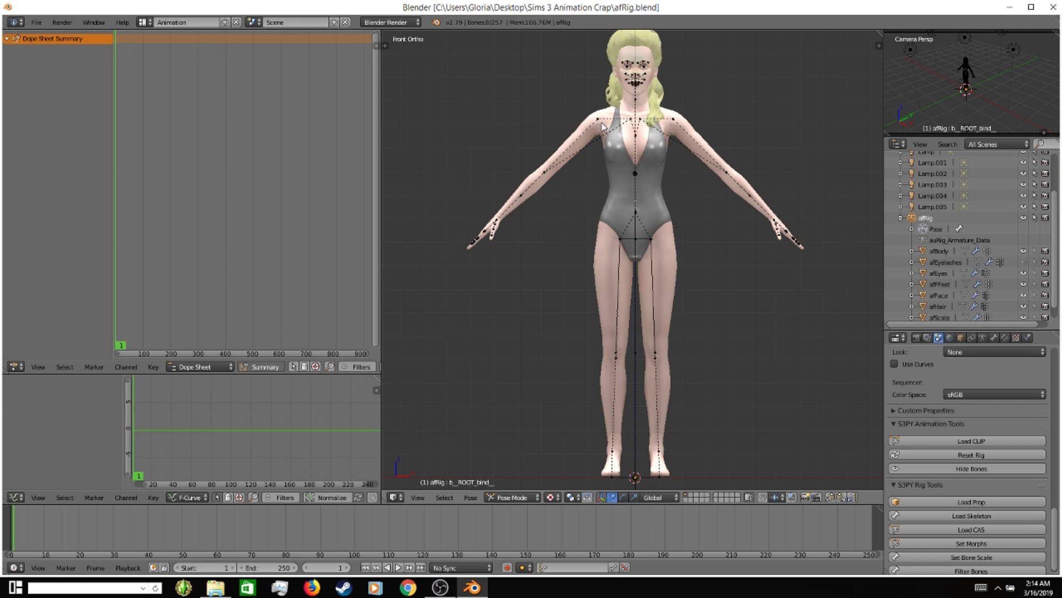
Try rotating the right shoulder twist bone and the right upper arm bone in the front view.
right_click(598, 123)
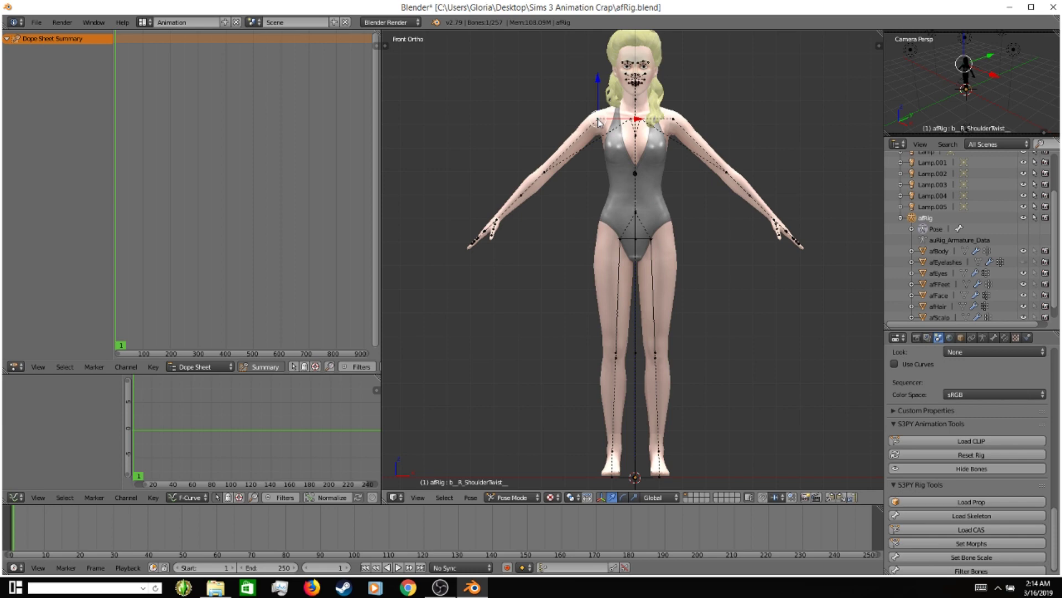
key(r)
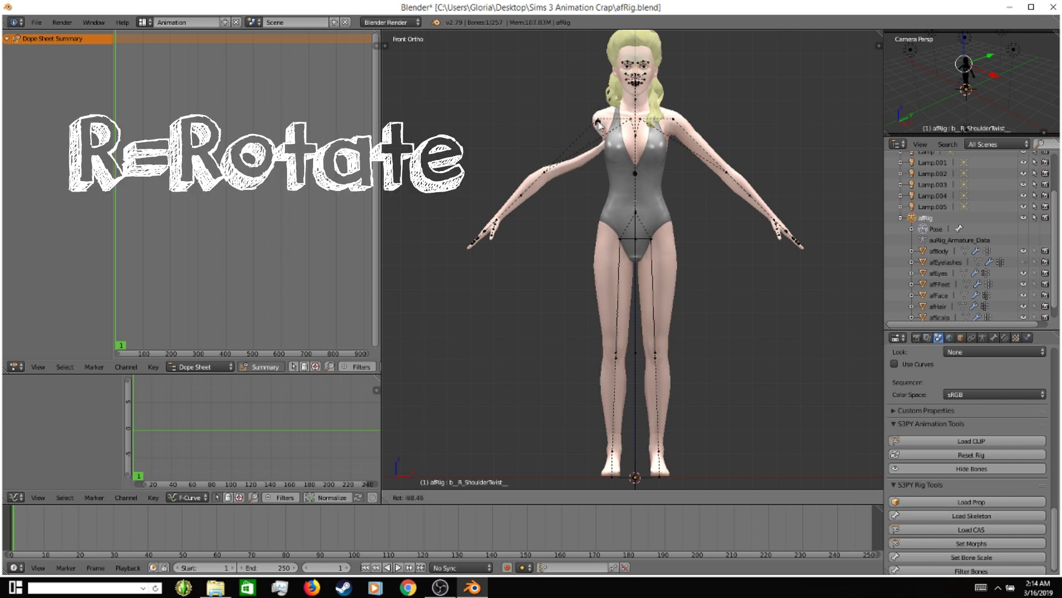
right_click(599, 123)
right_click(600, 122)
key(r)
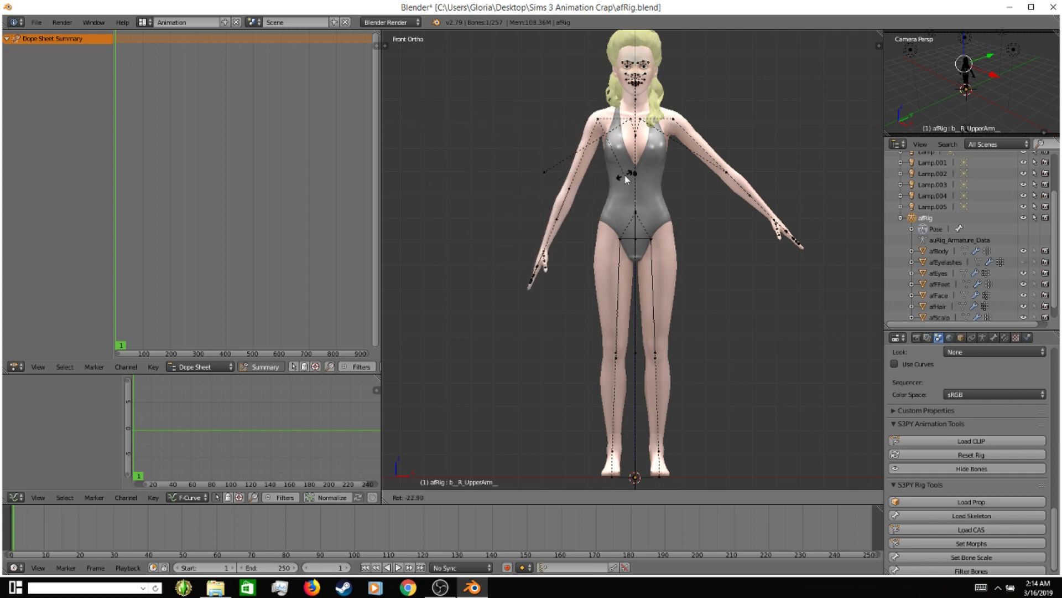
right_click(609, 227)
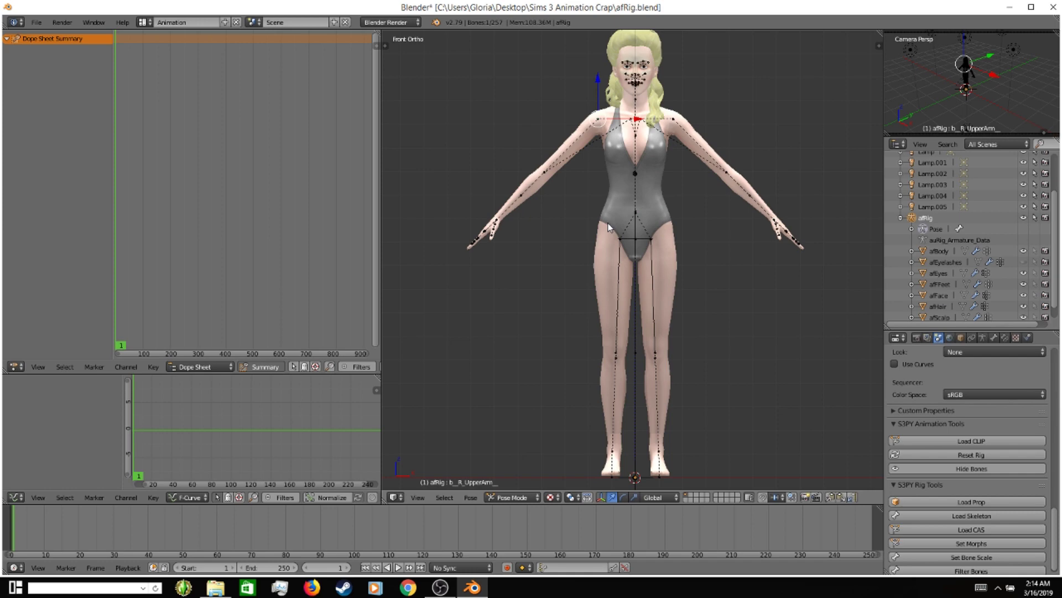
Try a trackball rotation on the right upper arm bone, and cancel it.
key(r)
key(r)
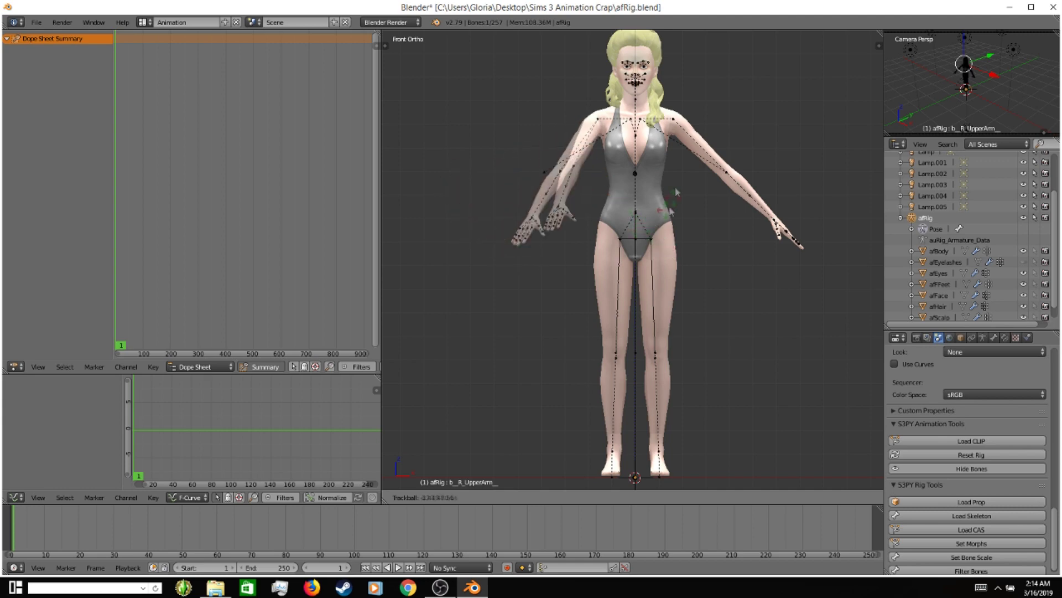
right_click(646, 188)
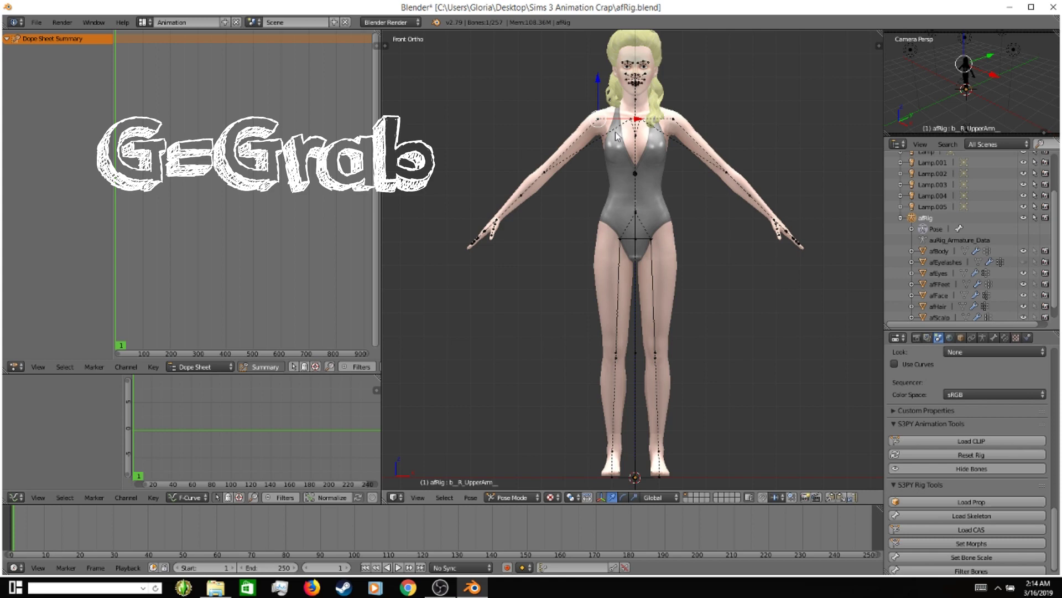
Try moving the right upper arm bone down and away from the shoulder, undo the move, and reselect the bone.
key(g)
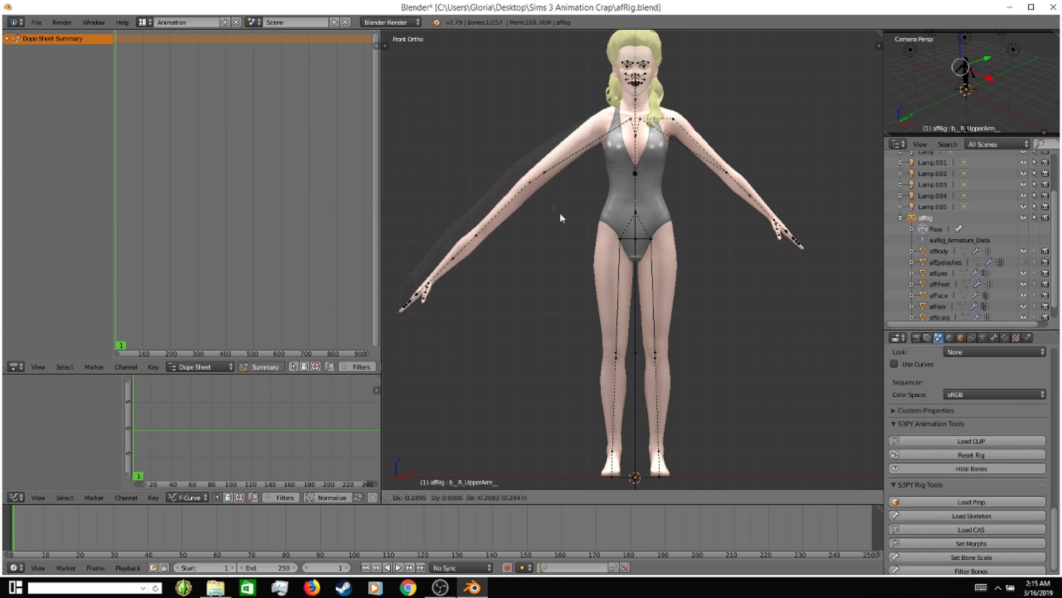
click(503, 244)
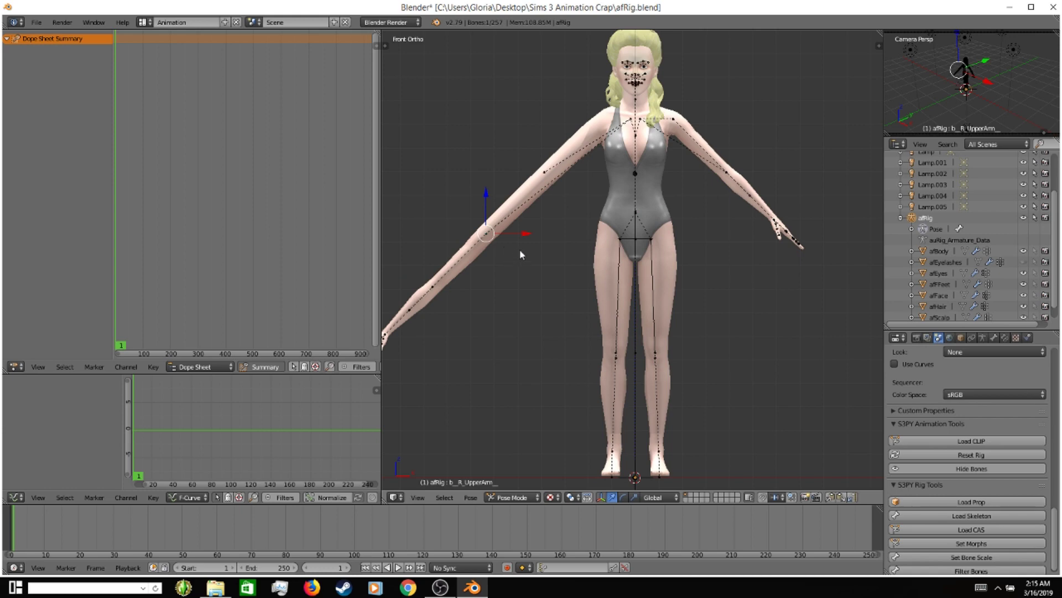
key(ctrl+z)
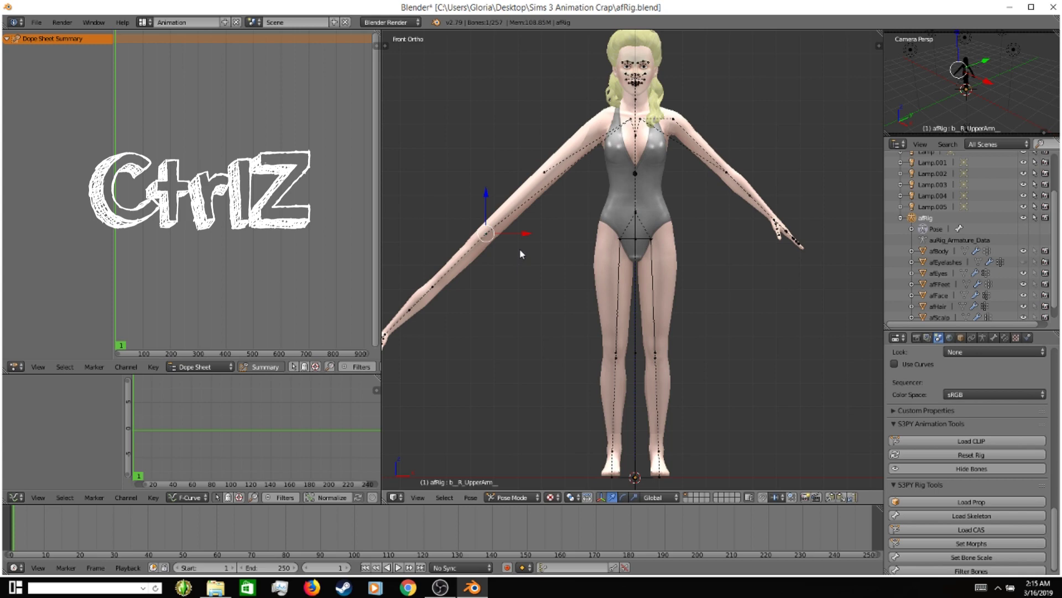
key(ctrl+z)
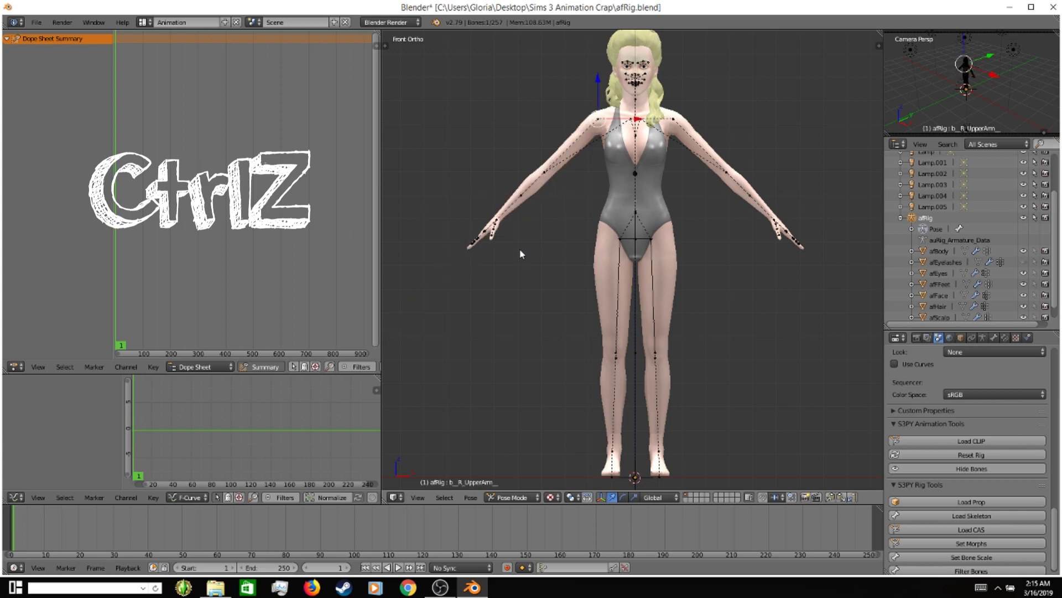
key(ctrl+z)
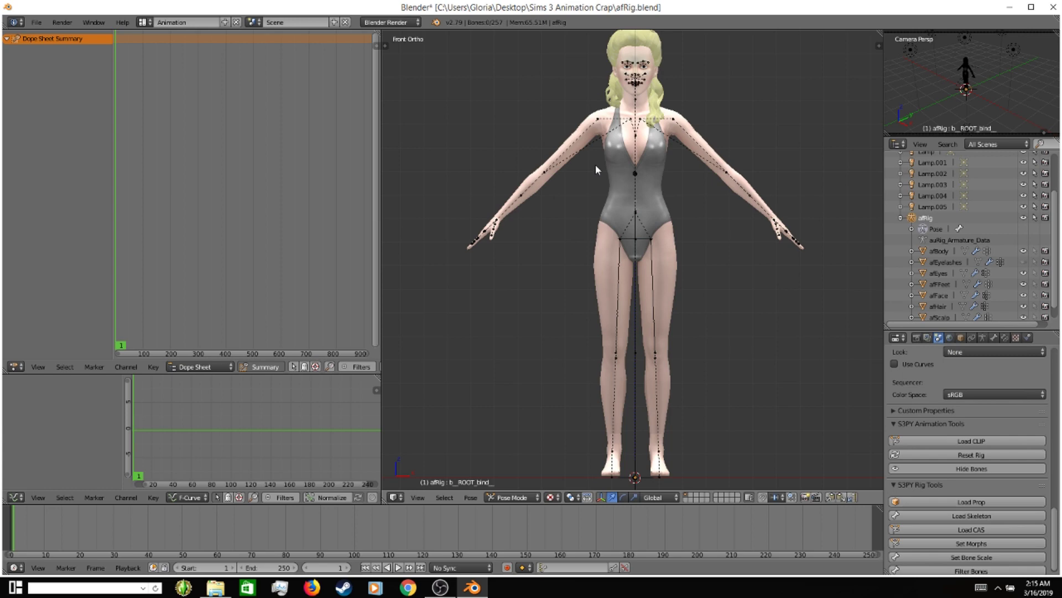
right_click(598, 123)
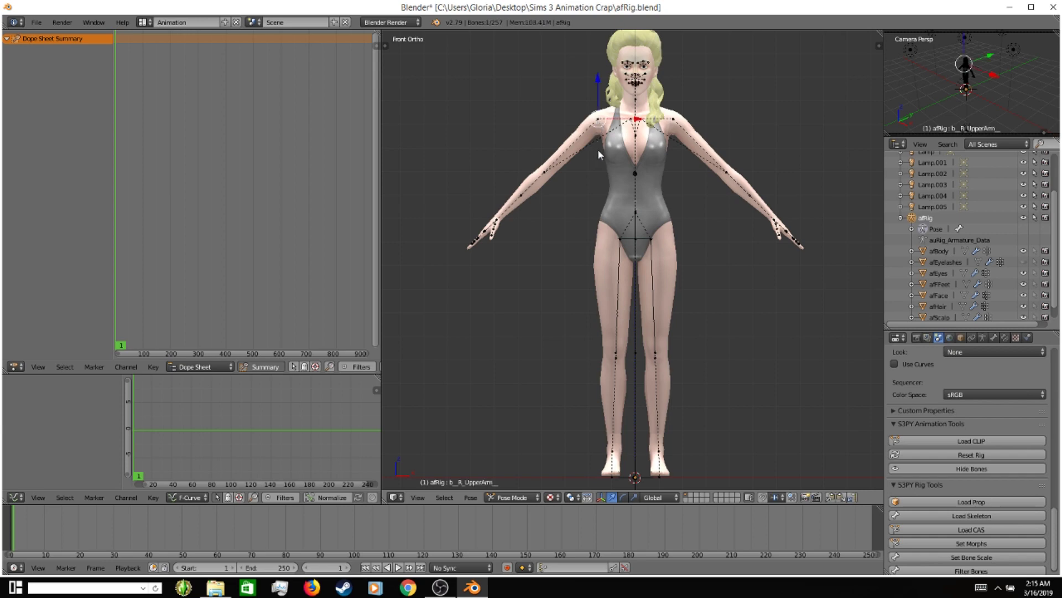
Try a plain rotation, a trackball rotation and a move on the right upper arm bone without keeping the changes.
key(r)
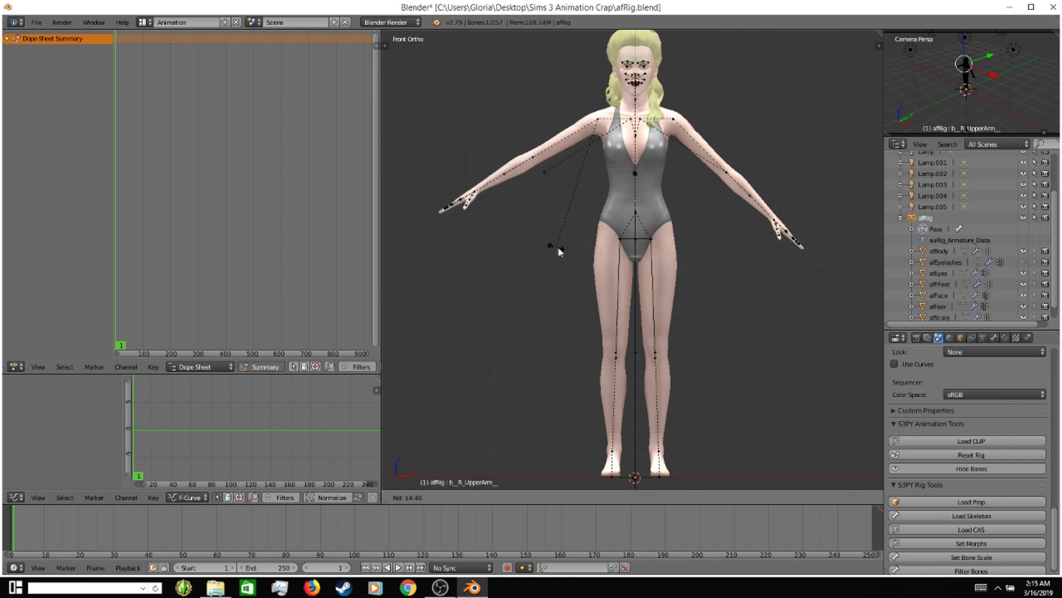
click(544, 233)
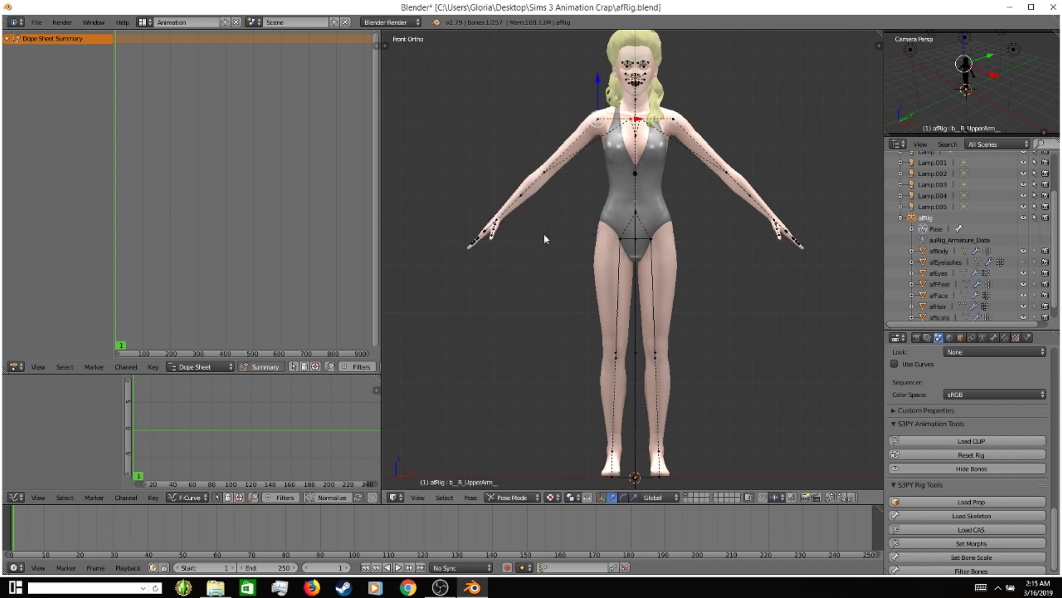
key(r)
key(r)
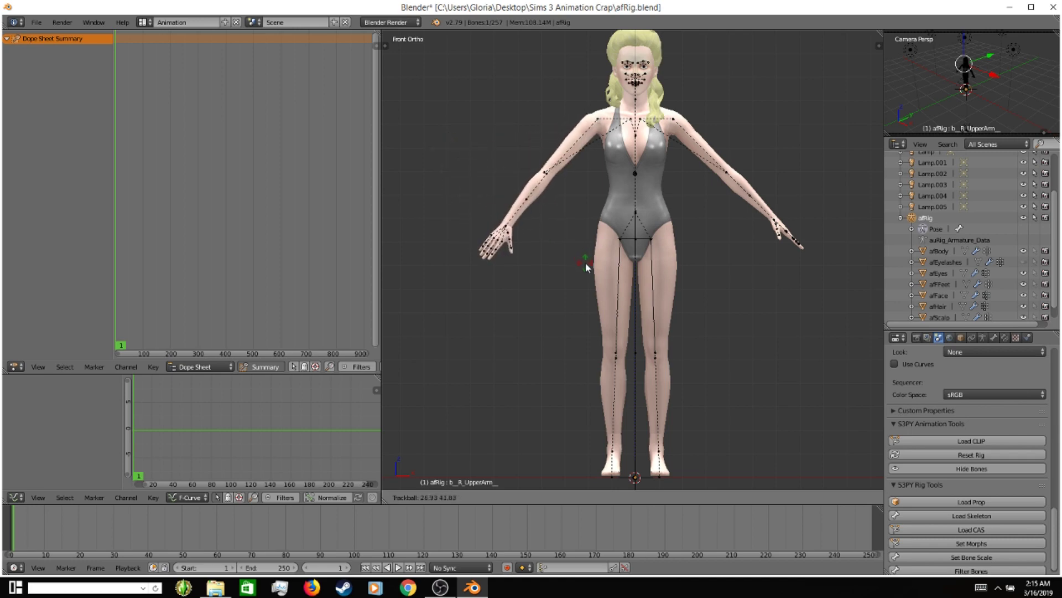
click(548, 219)
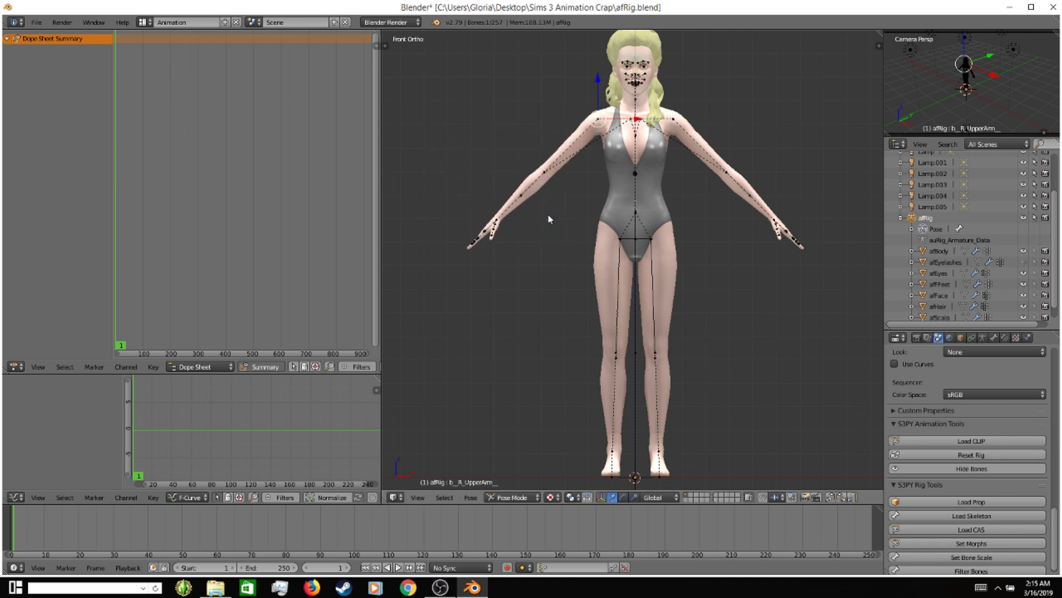
key(g)
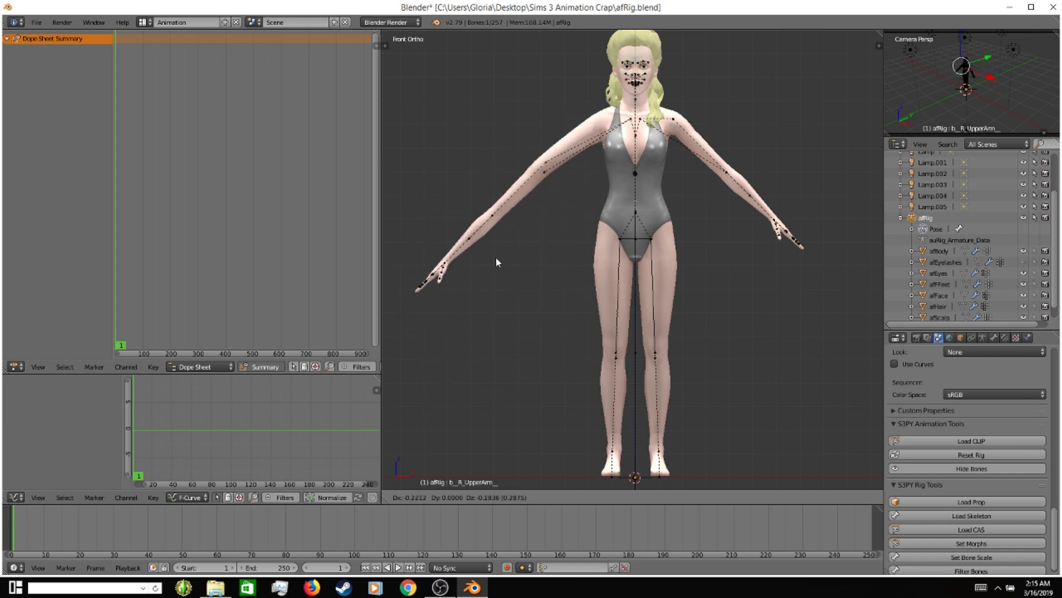
key(Escape)
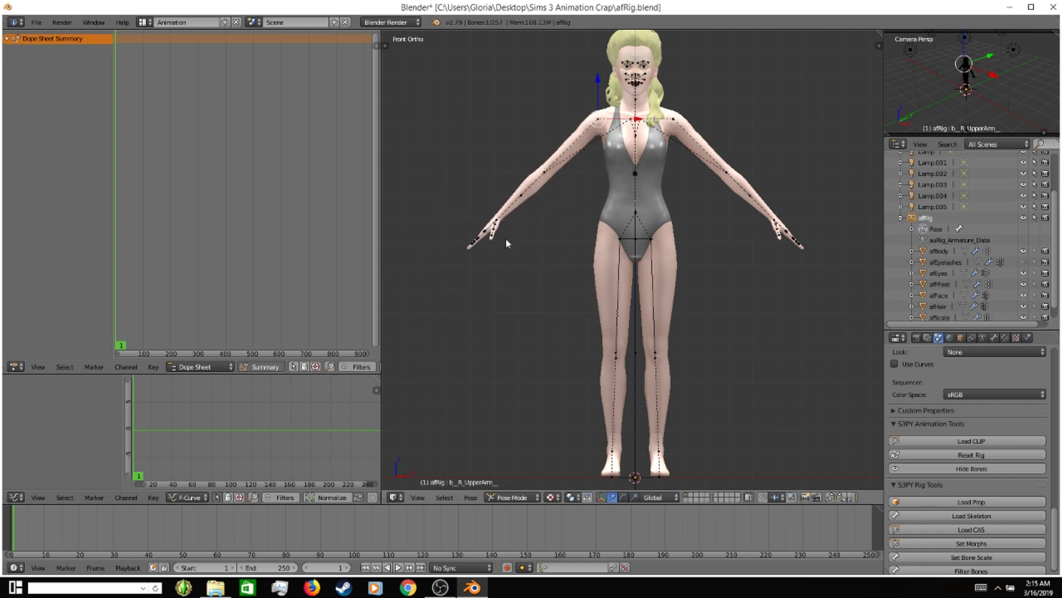
Rotate the right upper arm bone about -34° to bring the arm down beside the body, and cancel a second, upward rotation.
key(r)
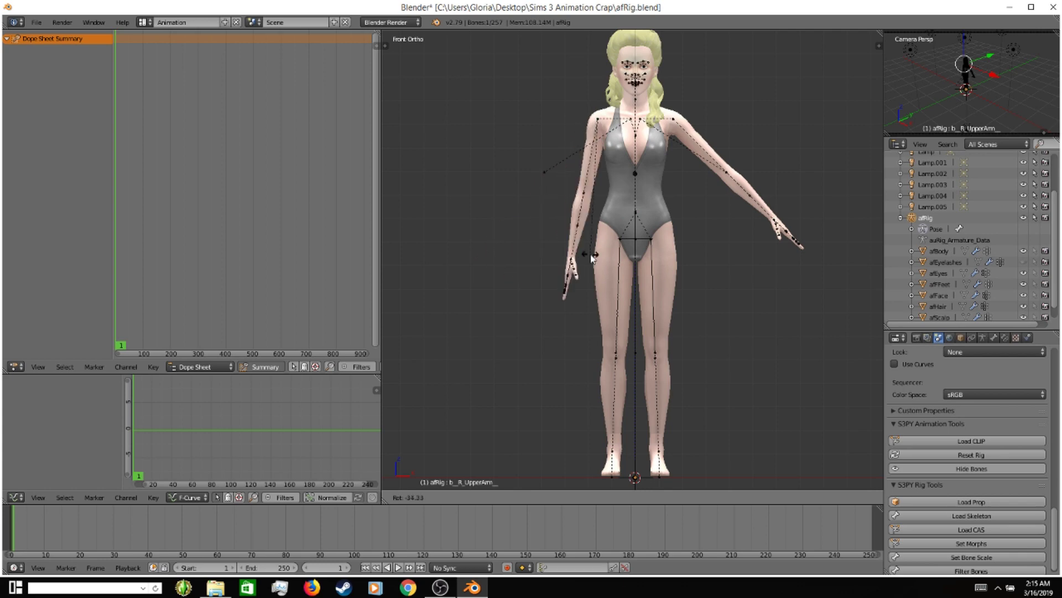
click(592, 257)
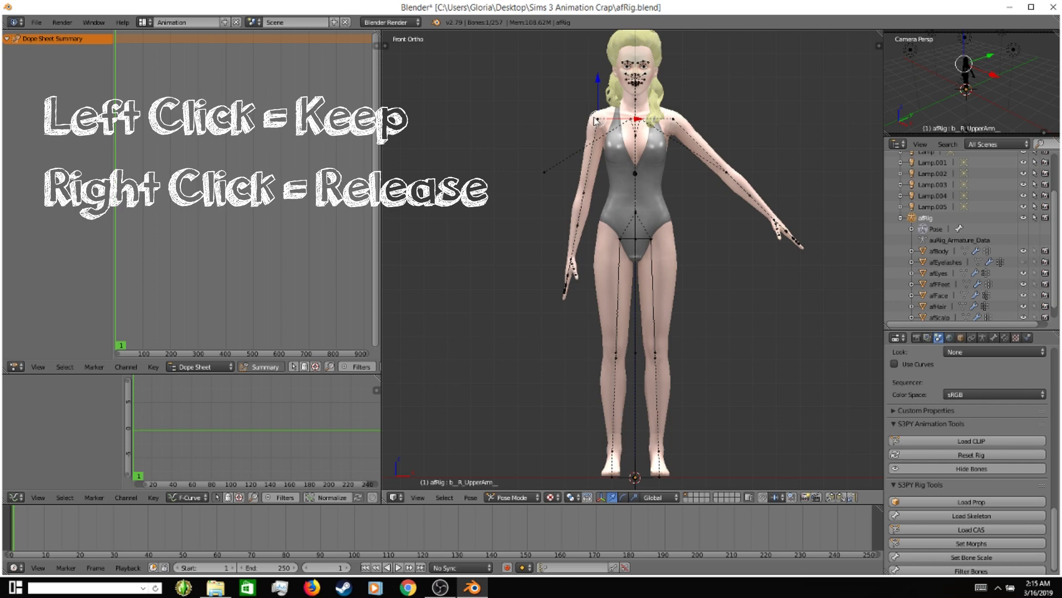
key(r)
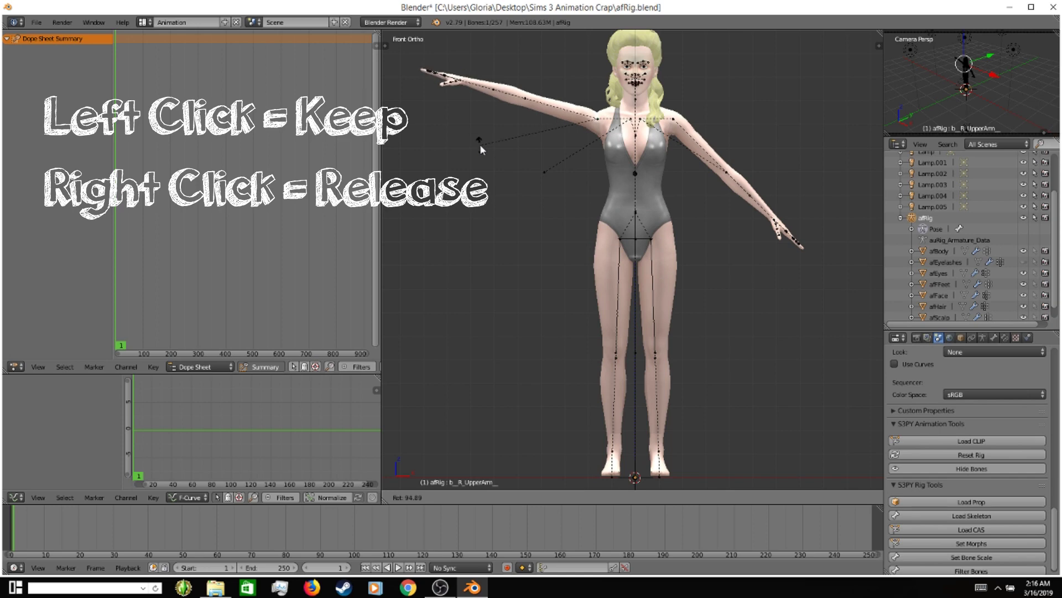
right_click(480, 146)
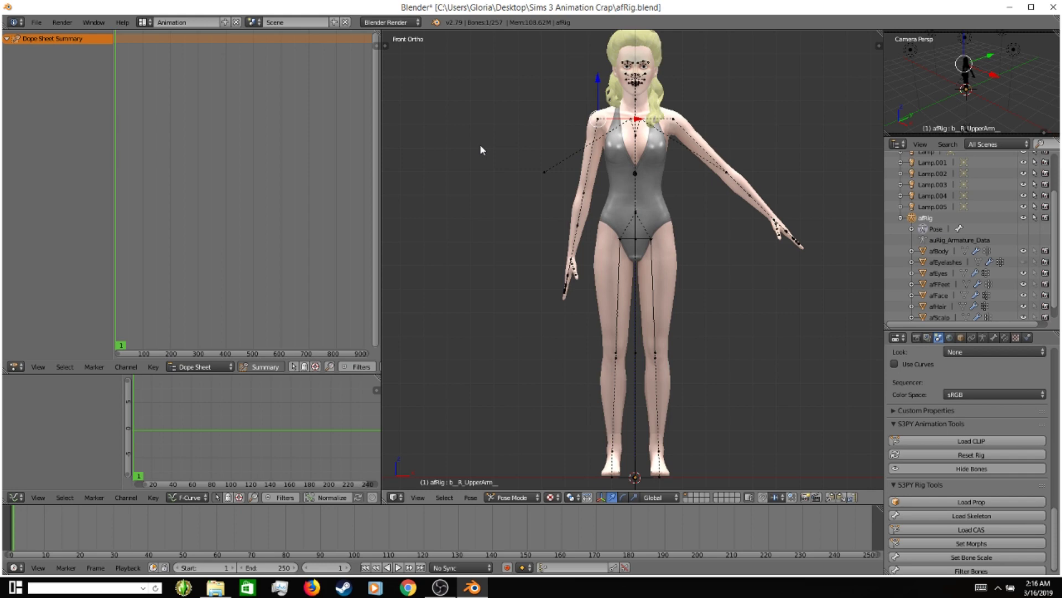
Move the right and left squint bones on the face slightly upward to lift the cheeks.
scroll(480, 144, up, 8)
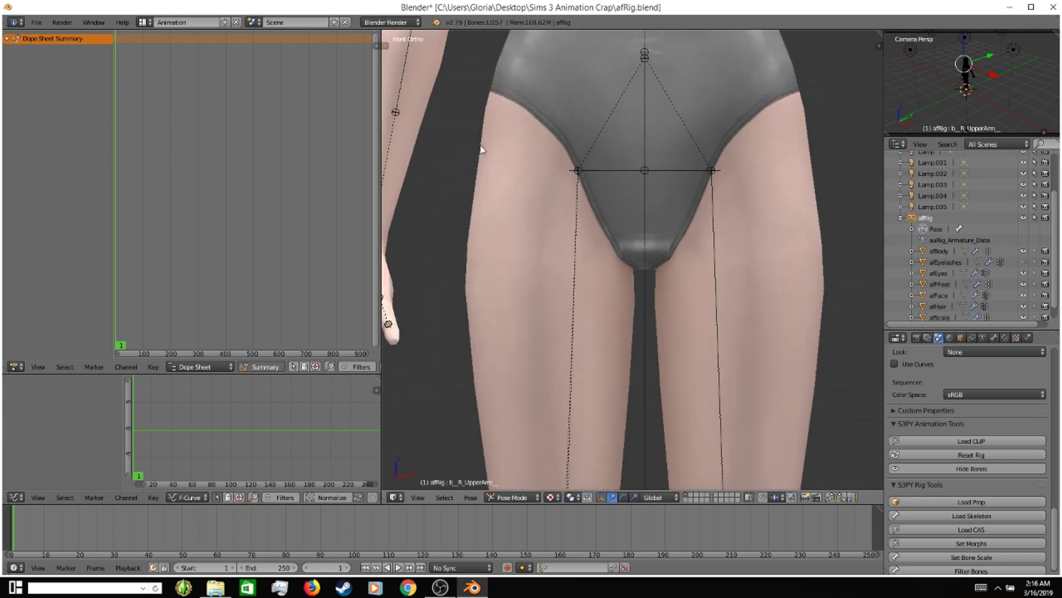
shift+scroll(481, 148, up, 10)
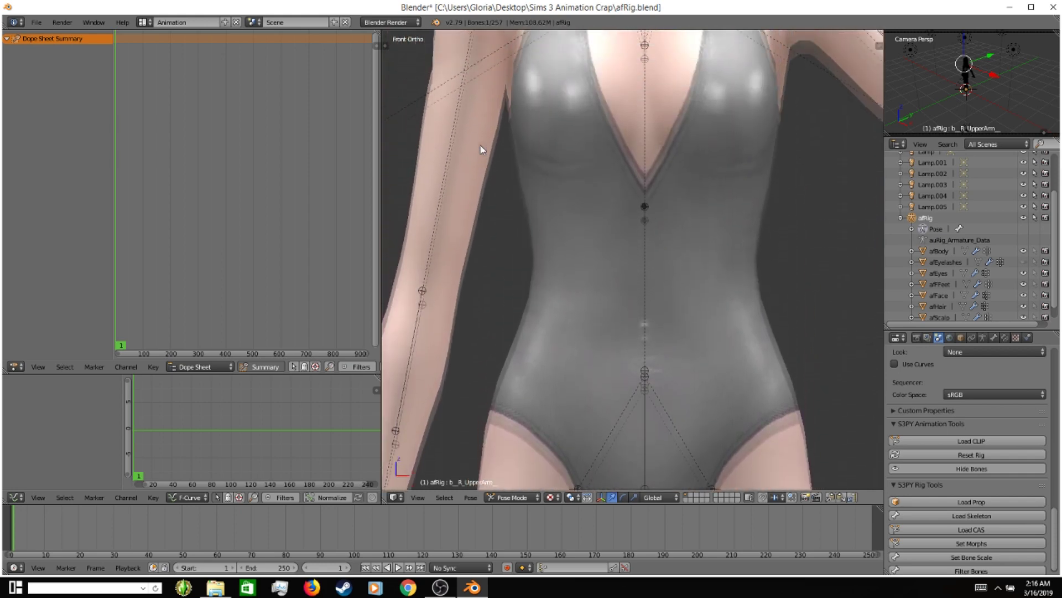
shift+scroll(482, 148, up, 8)
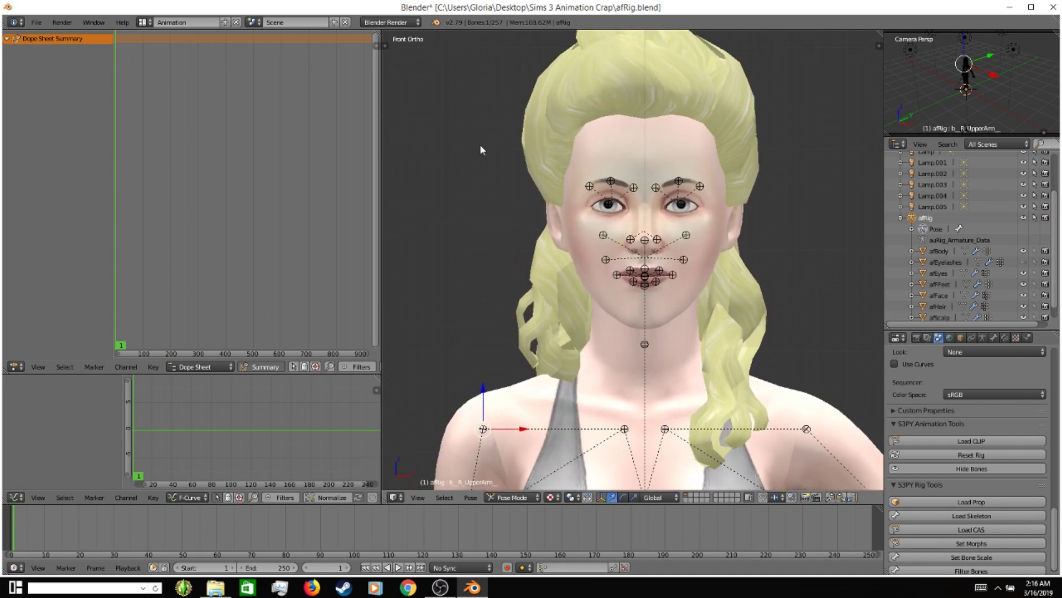
shift+scroll(480, 150, up, 3)
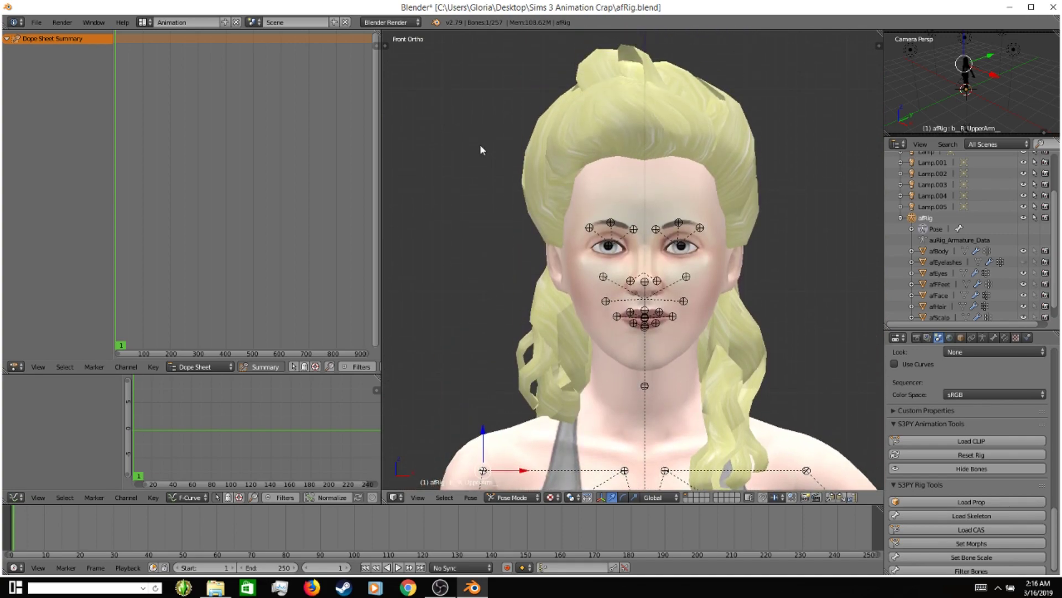
scroll(479, 149, up, 5)
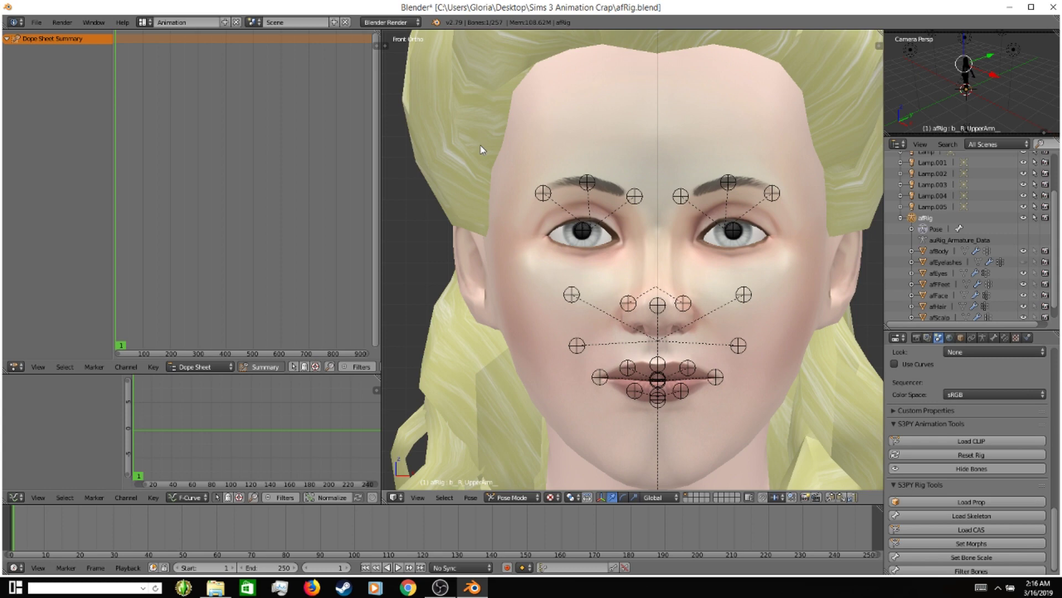
right_click(577, 286)
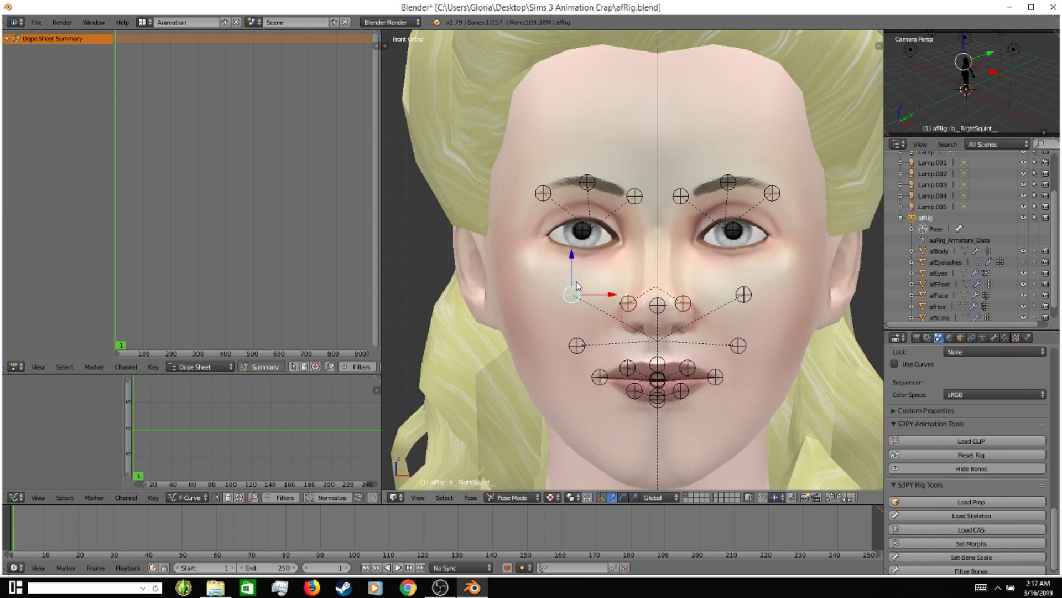
key(g)
click(577, 269)
right_click(745, 294)
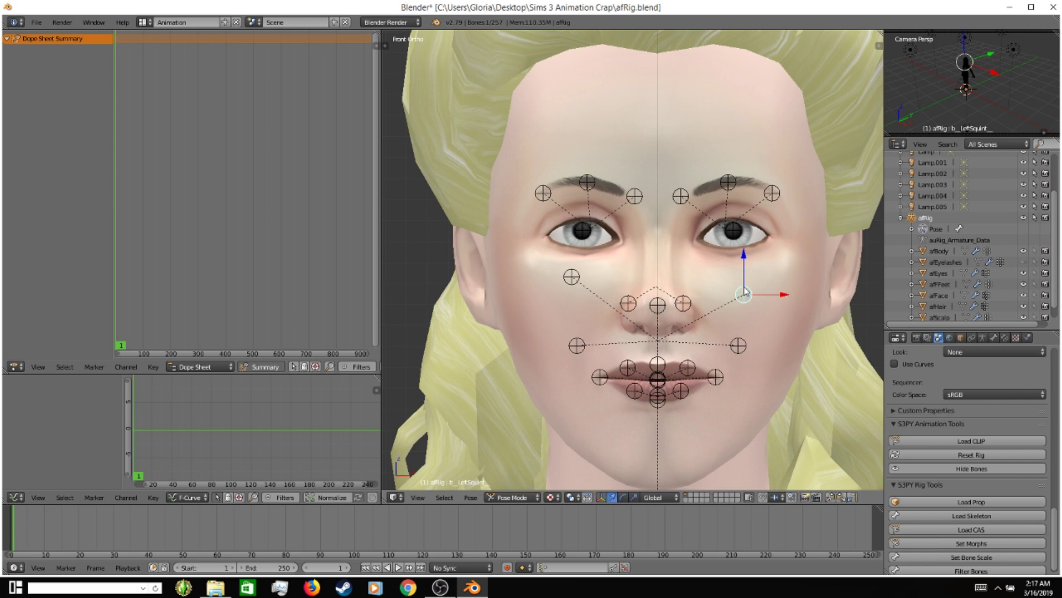
key(g)
click(744, 278)
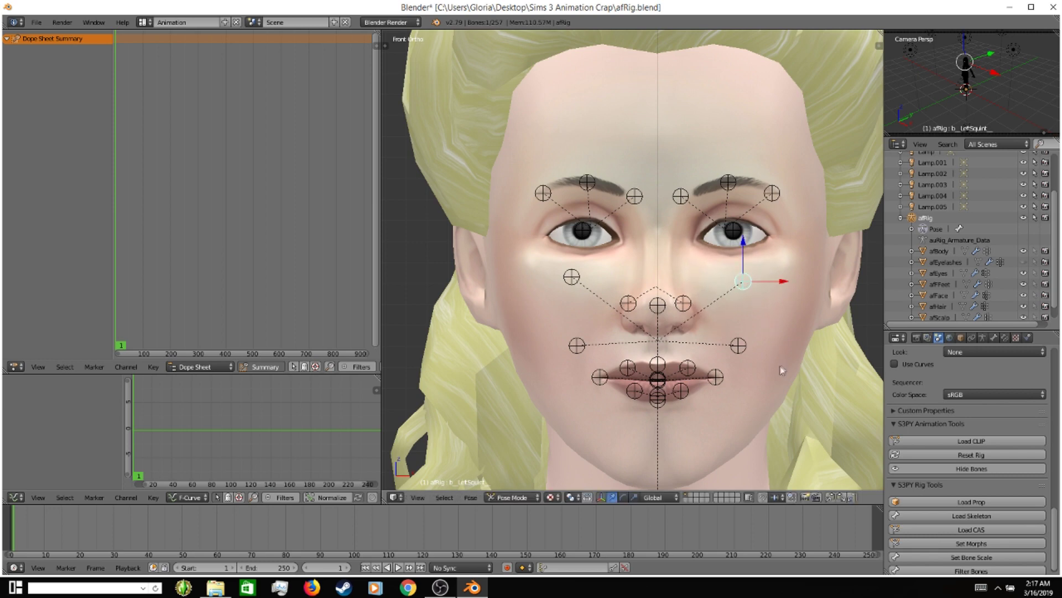
Raise the left mouth corner bone along the Z axis and the right mouth corner bone to form a smile.
right_click(715, 377)
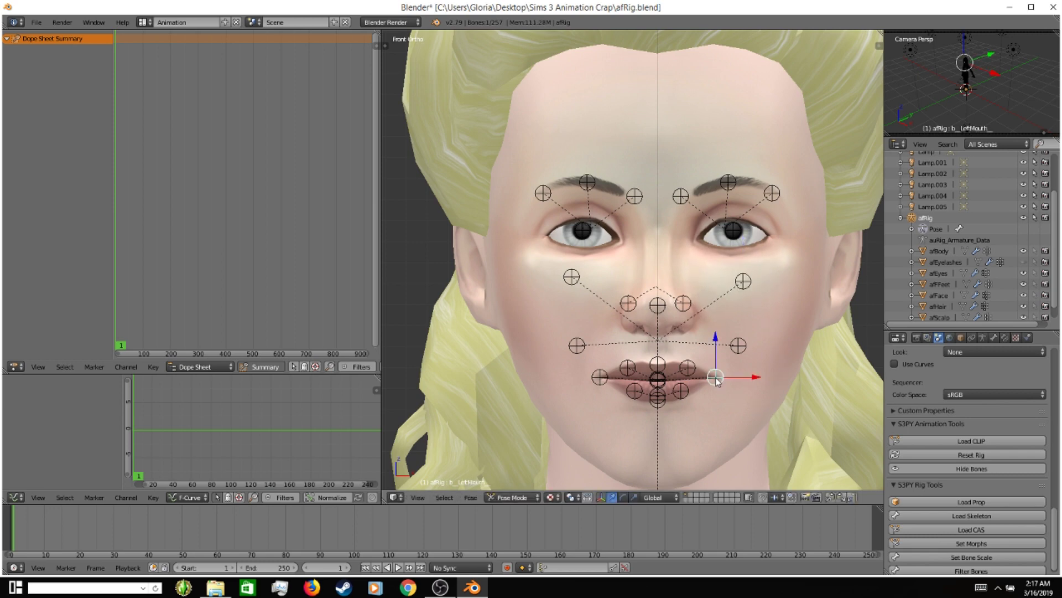
key(g)
key(z)
click(695, 368)
right_click(604, 377)
key(g)
click(603, 393)
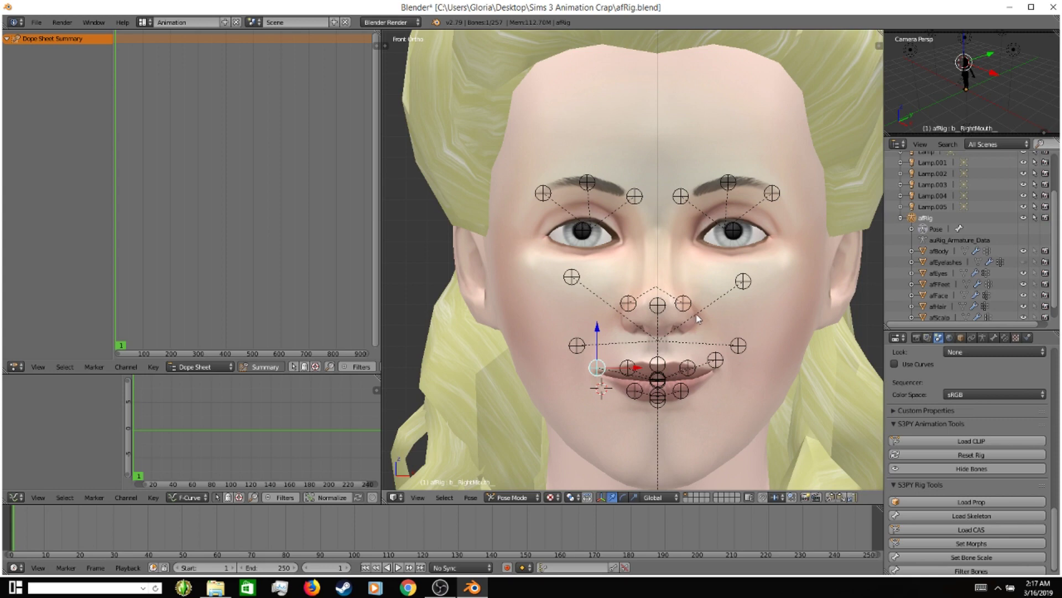
Raise the left and right mid-brow bones slightly above the eyebrows.
right_click(733, 187)
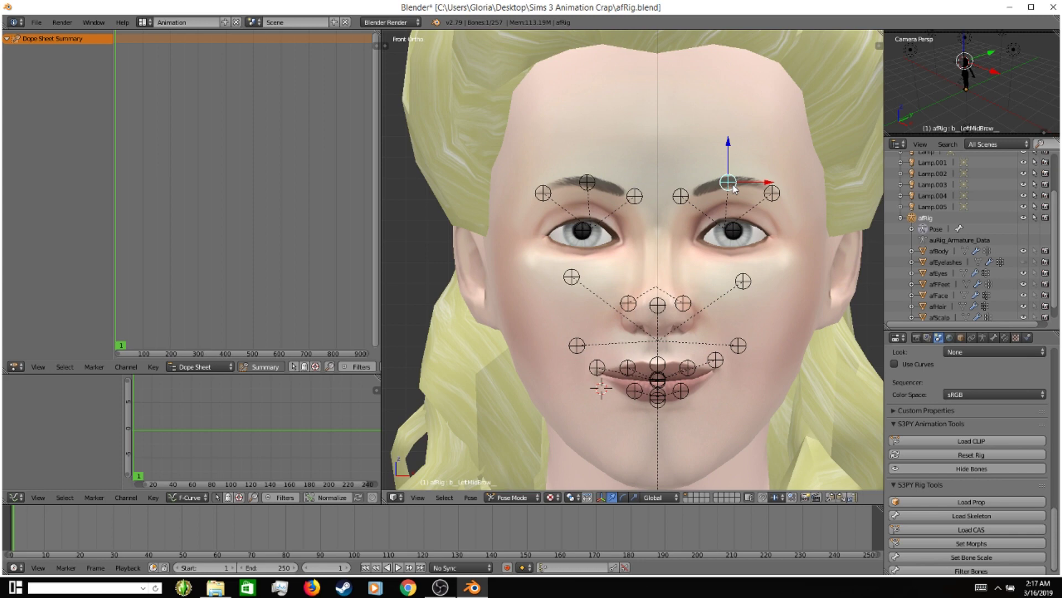
right_drag(733, 188, 736, 178)
right_click(597, 184)
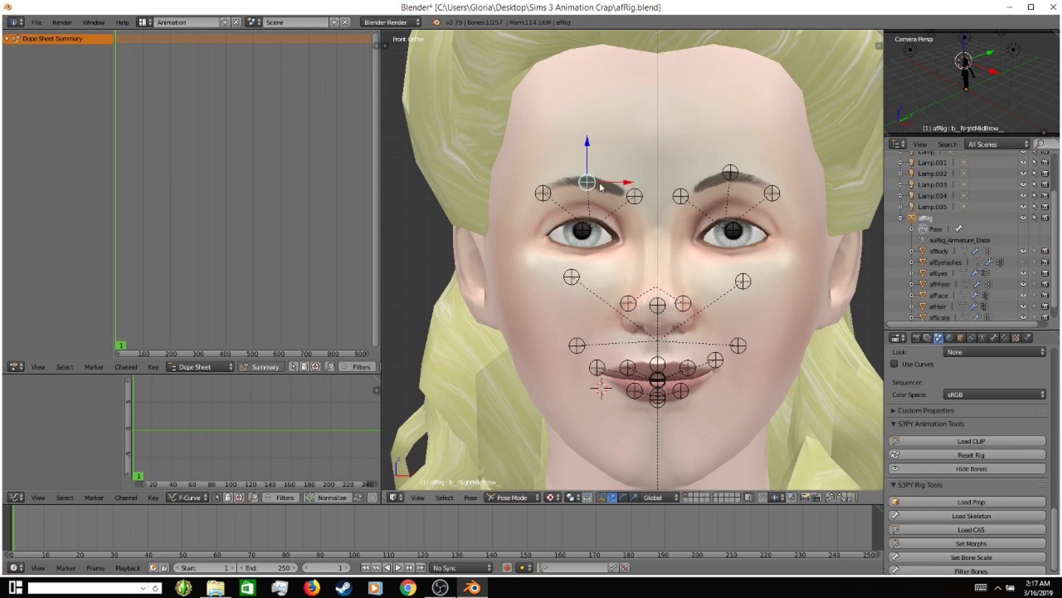
key(g)
click(628, 210)
Raise the right and left inner-brow bones slightly.
right_drag(636, 207, 672, 197)
click(637, 198)
right_click(678, 194)
click(673, 185)
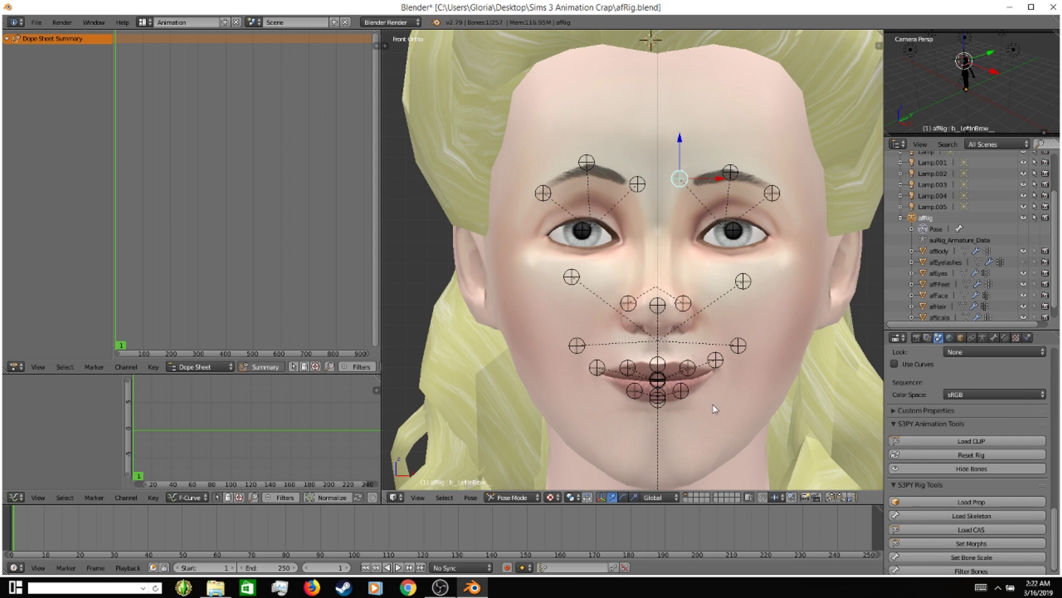
Rotate the left upper arm bone down about 32 degrees so the arm hangs beside the body.
scroll(713, 410, down, 5)
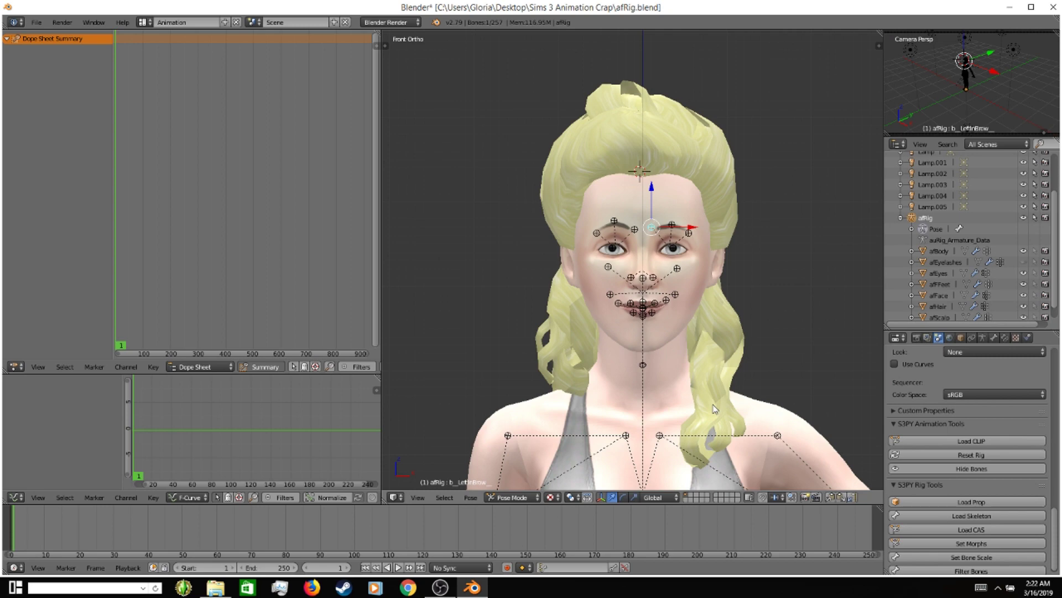
scroll(714, 408, down, 2)
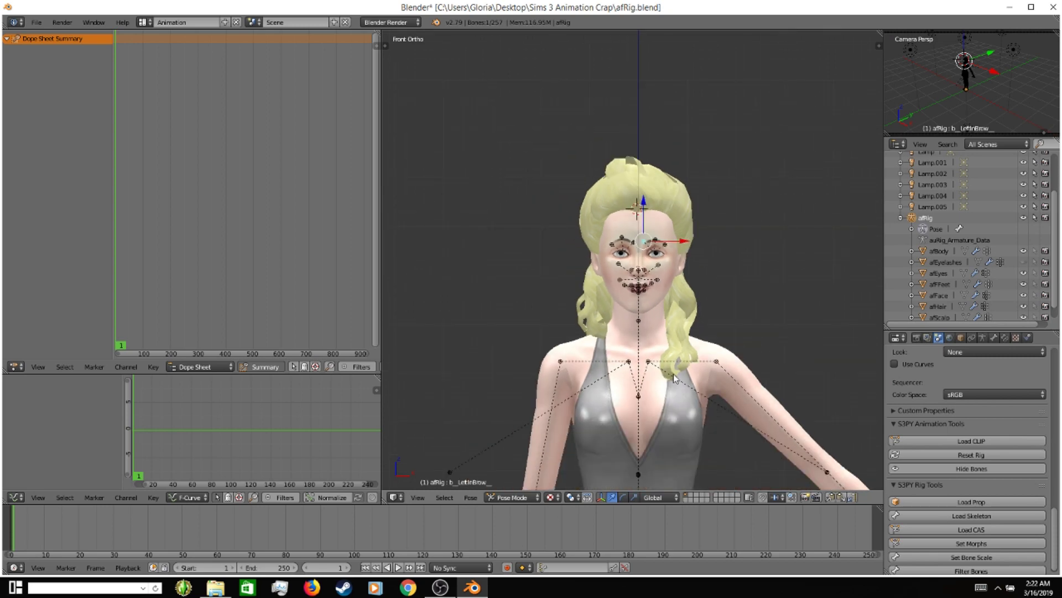
ctrl+scroll(674, 378, down, 4)
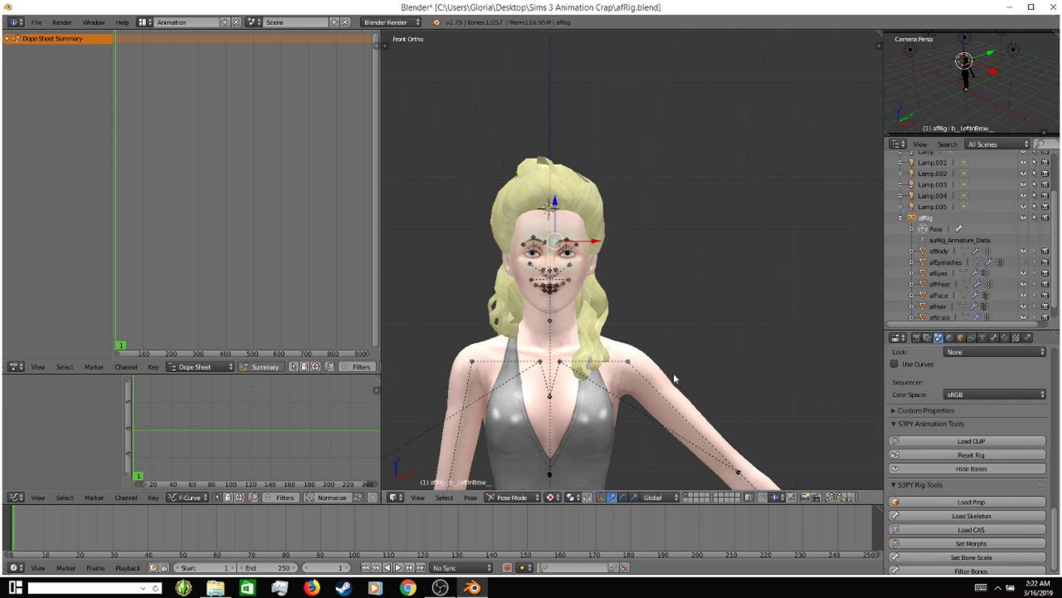
shift+scroll(674, 378, down, 2)
shift+scroll(674, 378, down, 7)
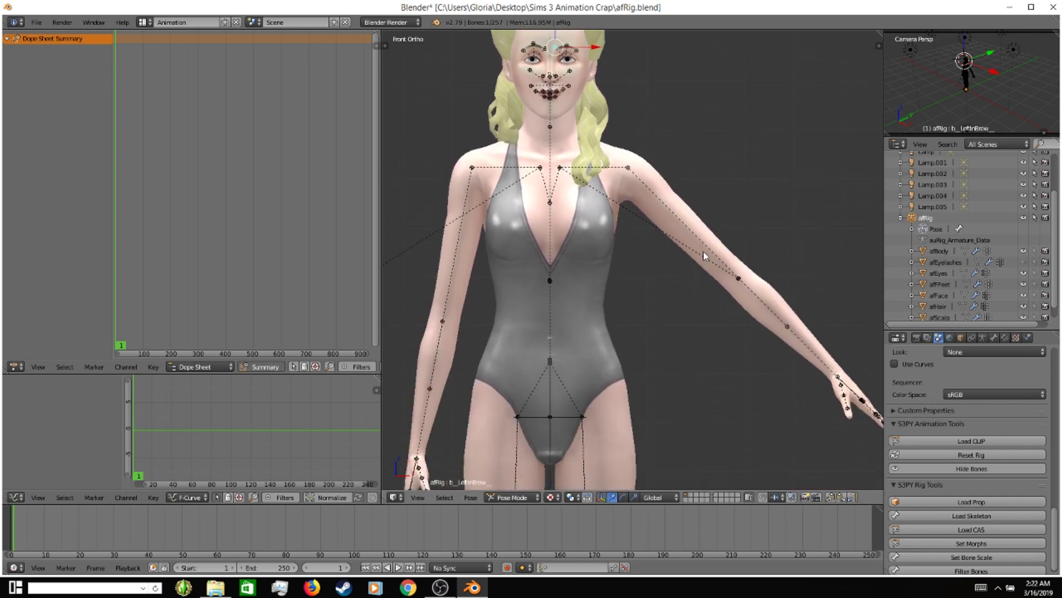
right_click(628, 168)
key(r)
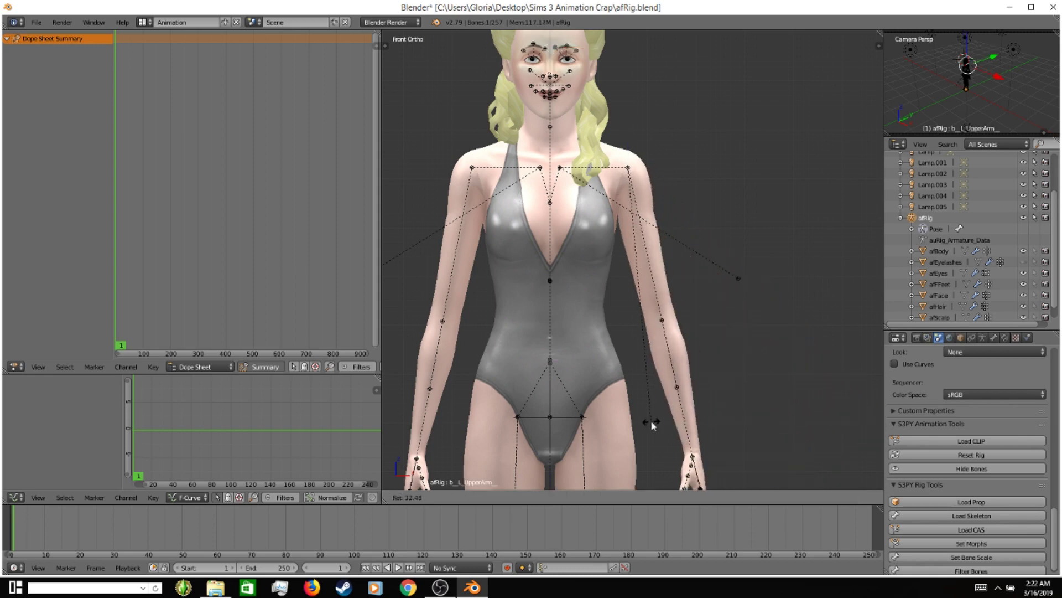
click(650, 420)
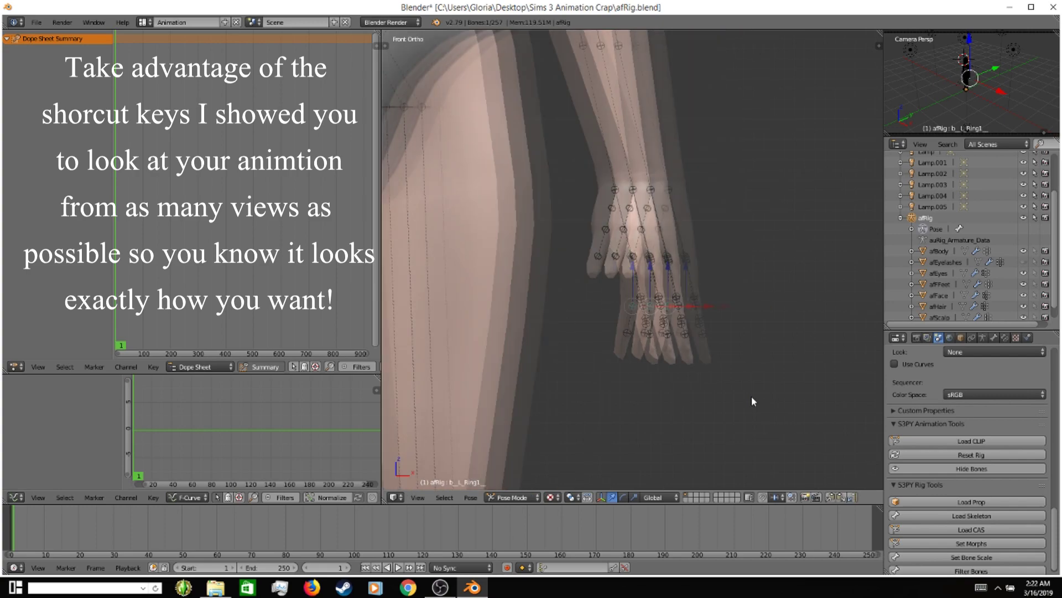
Adjust the base bone of the right hand's pinky, checking the hand from the side.
middle_drag(753, 401, 535, 446)
right_click(784, 269)
key(KP_6)
key(KP_6)
key(KP_6)
key(KP_6)
key(KP_6)
key(KP_6)
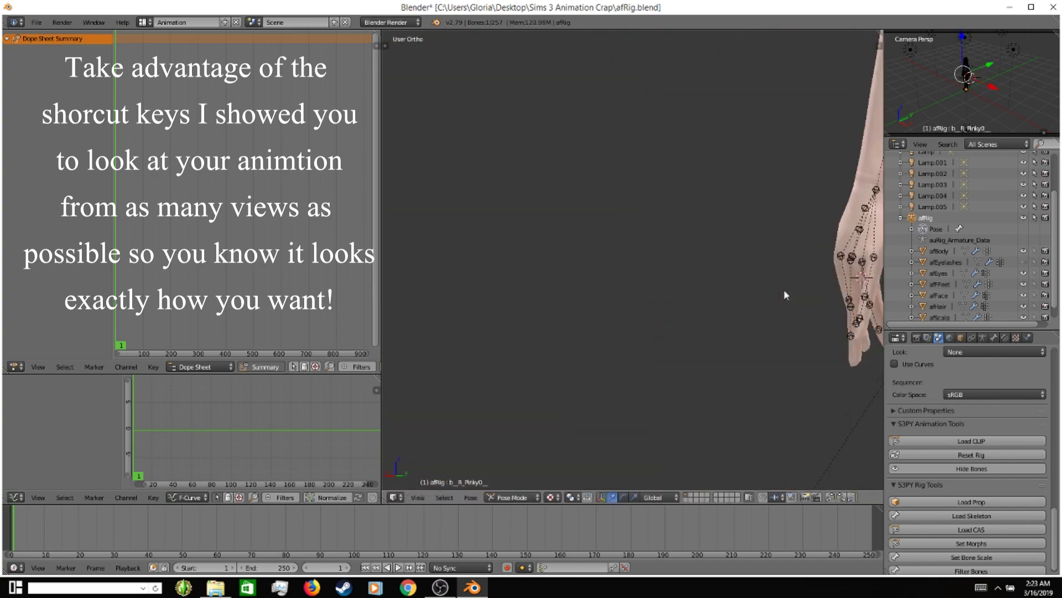
right_click(862, 300)
click(860, 361)
Rotate the base bone of the left middle finger slightly to relax it, checking the hand from several angles.
key(KP_4)
key(KP_4)
key(KP_4)
key(KP_4)
key(KP_4)
key(KP_4)
key(KP_4)
key(KP_4)
key(KP_4)
key(KP_4)
key(KP_4)
key(KP_4)
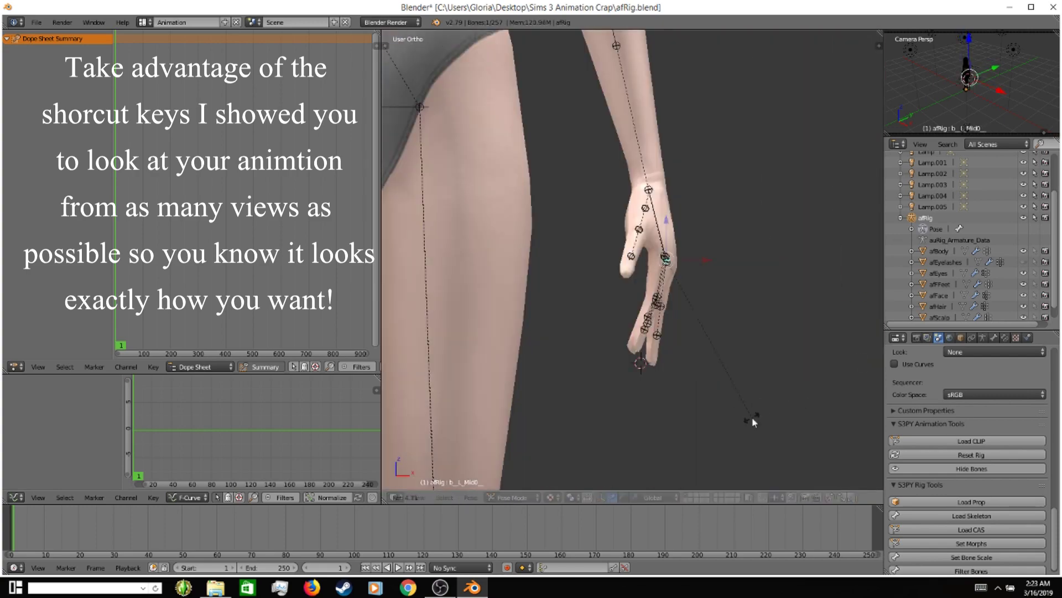
scroll(688, 417, down, 6)
right_click(619, 252)
scroll(653, 284, up, 6)
key(KP_4)
key(KP_4)
key(KP_4)
key(KP_4)
key(KP_4)
key(KP_4)
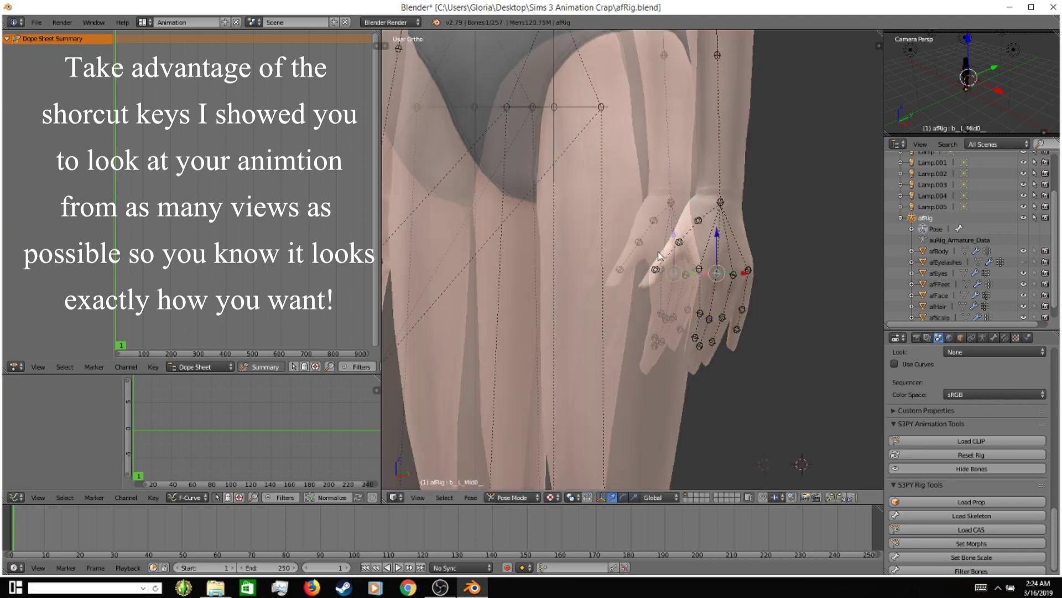
Adjust the base bone of the left pinky and check both hands against the whole body.
right_click(581, 381)
key(KP_6)
key(KP_6)
key(KP_6)
key(KP_6)
key(KP_6)
key(KP_6)
scroll(821, 272, down, 6)
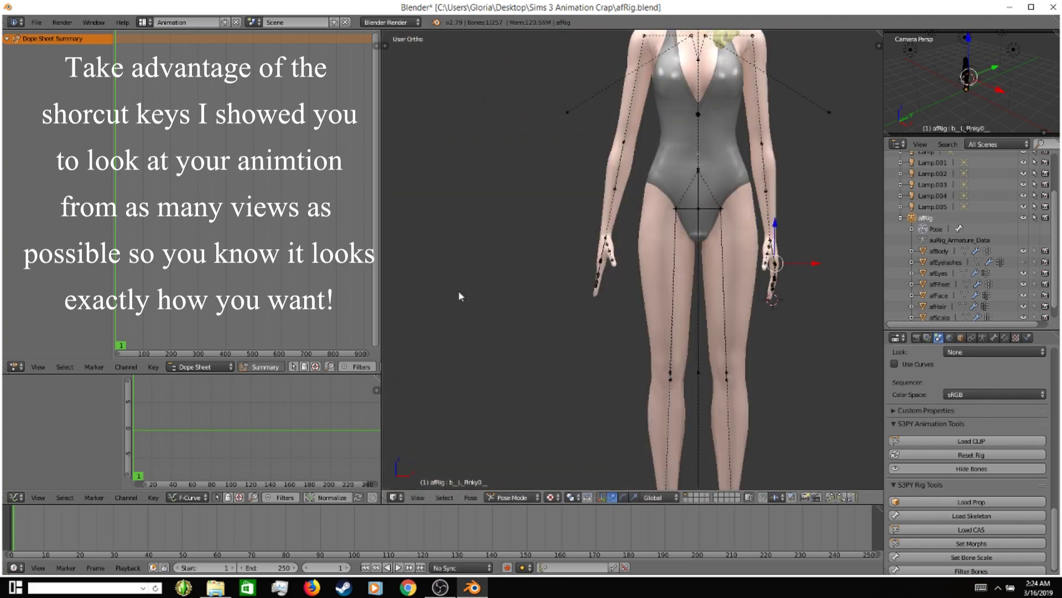
Bend the right ring finger's middle bone to relax the finger and select the right hand bone.
scroll(463, 296, up, 6)
right_click(562, 386)
click(521, 391)
scroll(565, 448, down, 3)
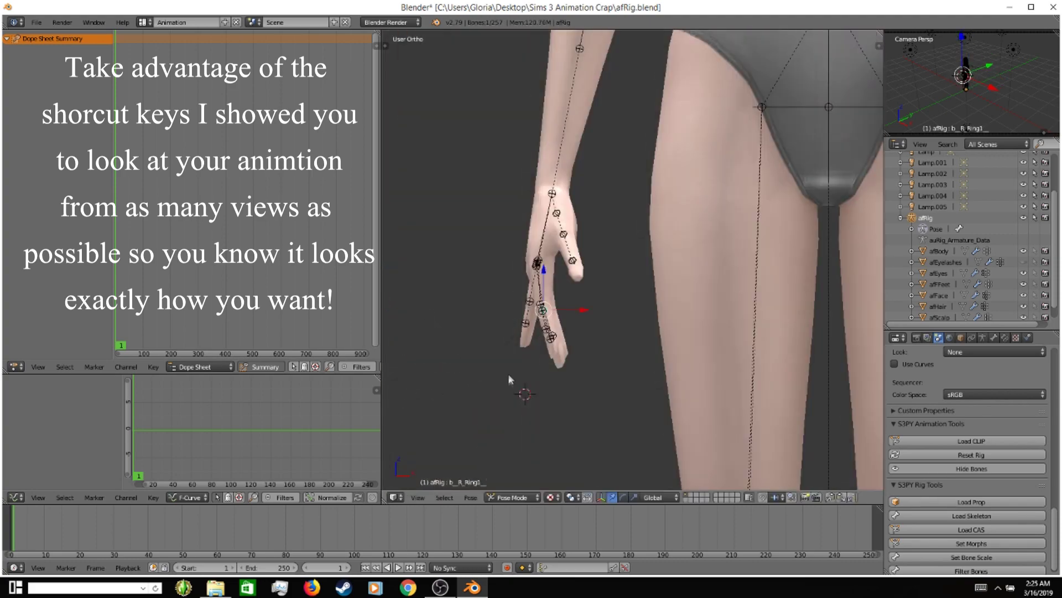
right_click(556, 232)
scroll(609, 276, down, 4)
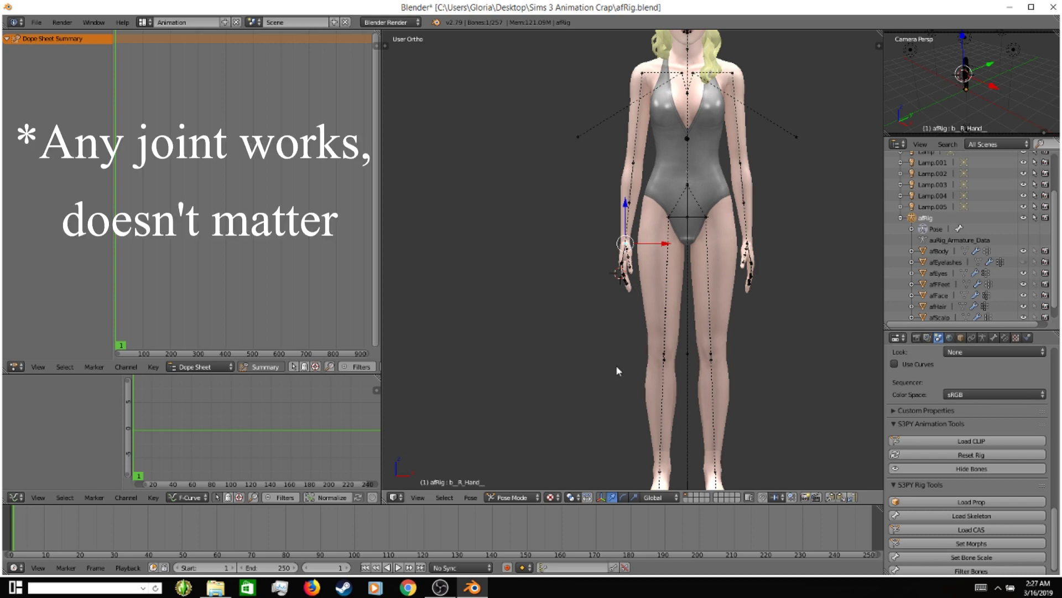
Select all bones of the rig and insert a LocRot keyframe at frame 1.
key(a)
key(a)
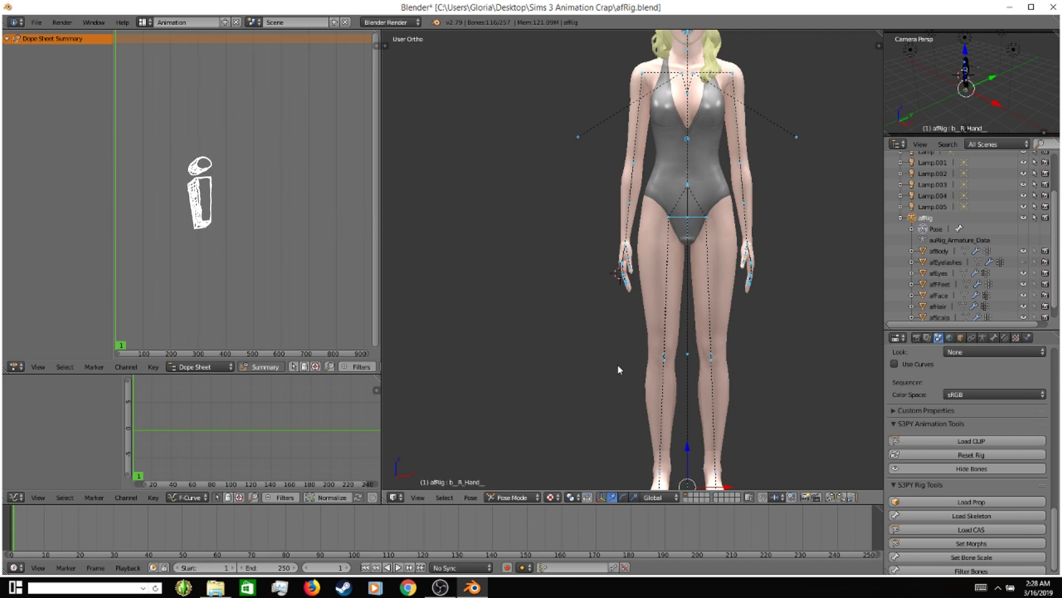
key(i)
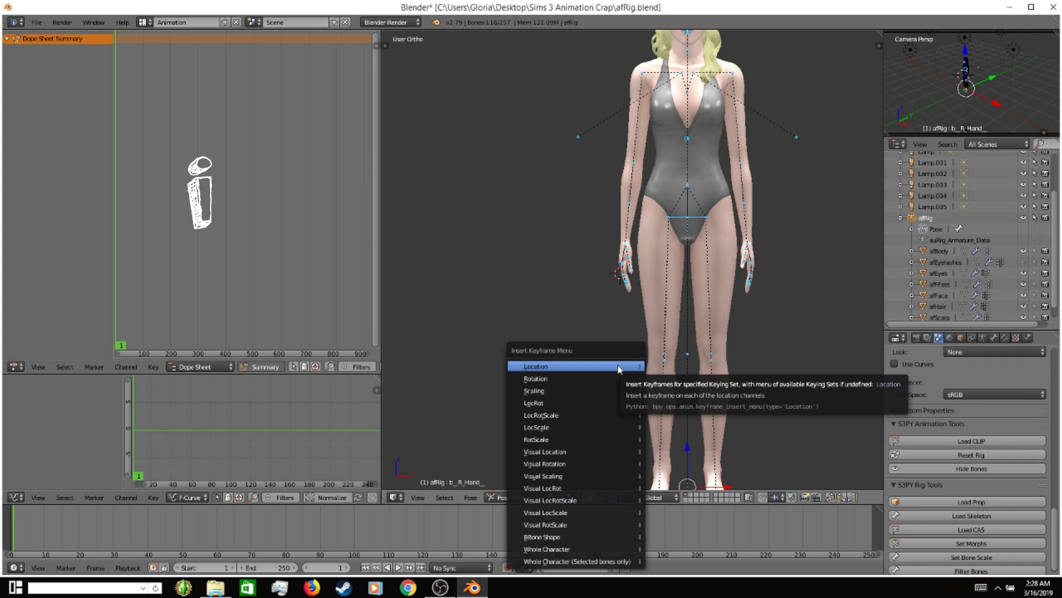
click(614, 404)
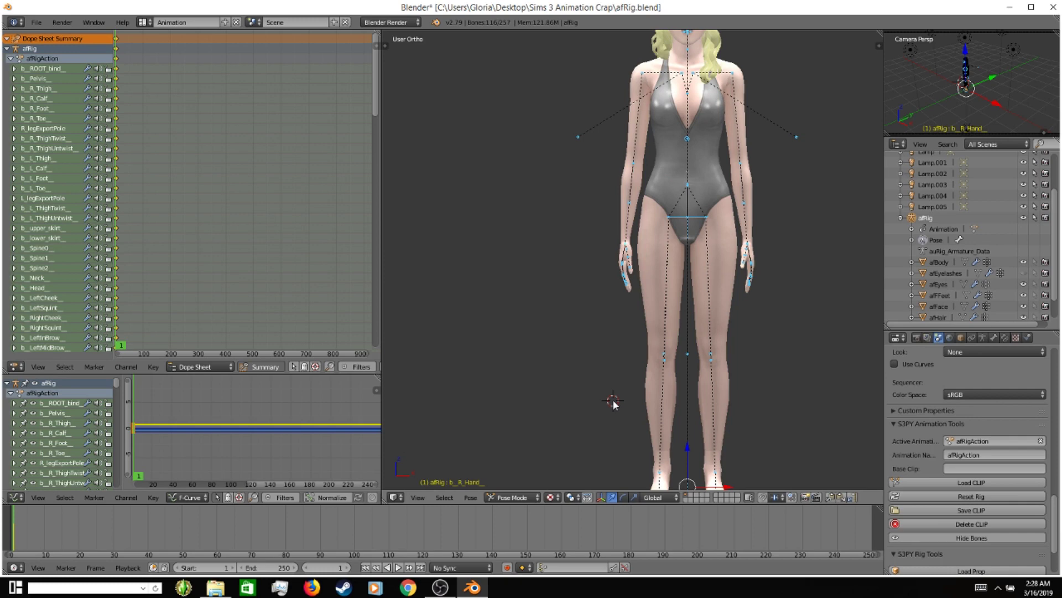
Try different positions on the timeline and set the current frame to 20.
click(39, 529)
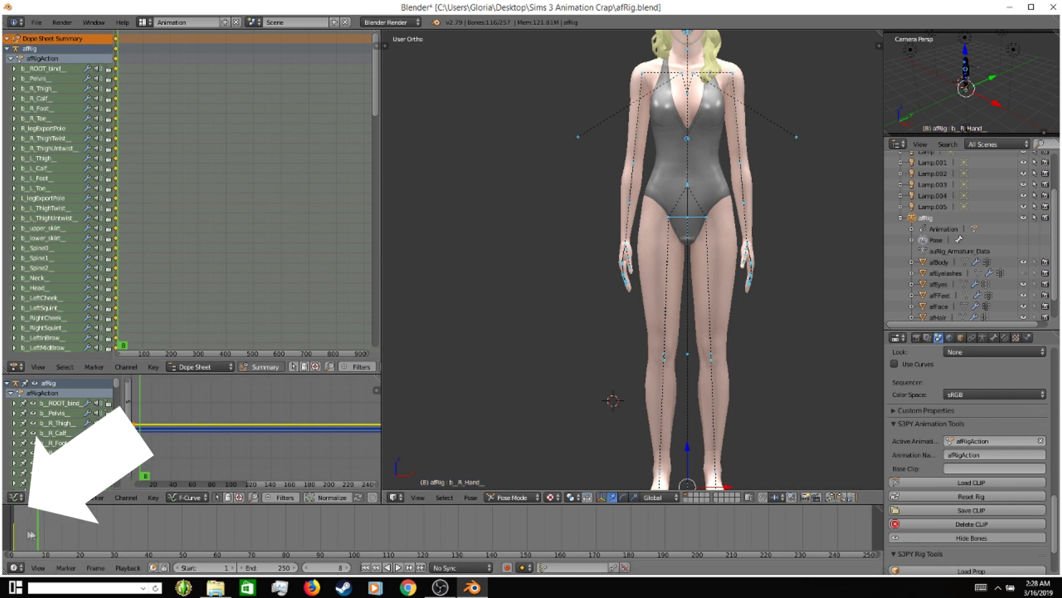
click(16, 536)
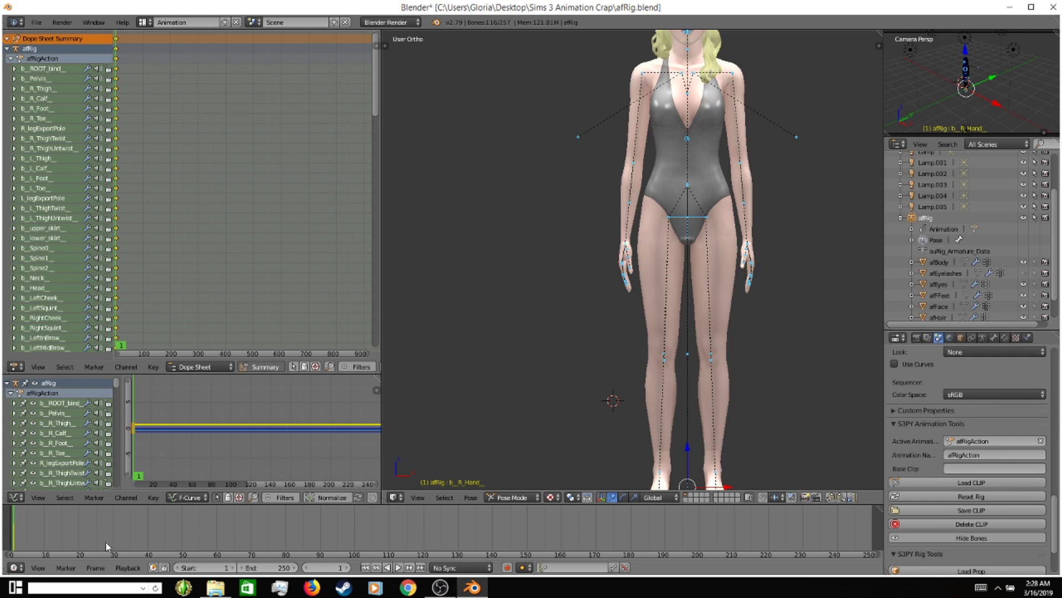
click(77, 526)
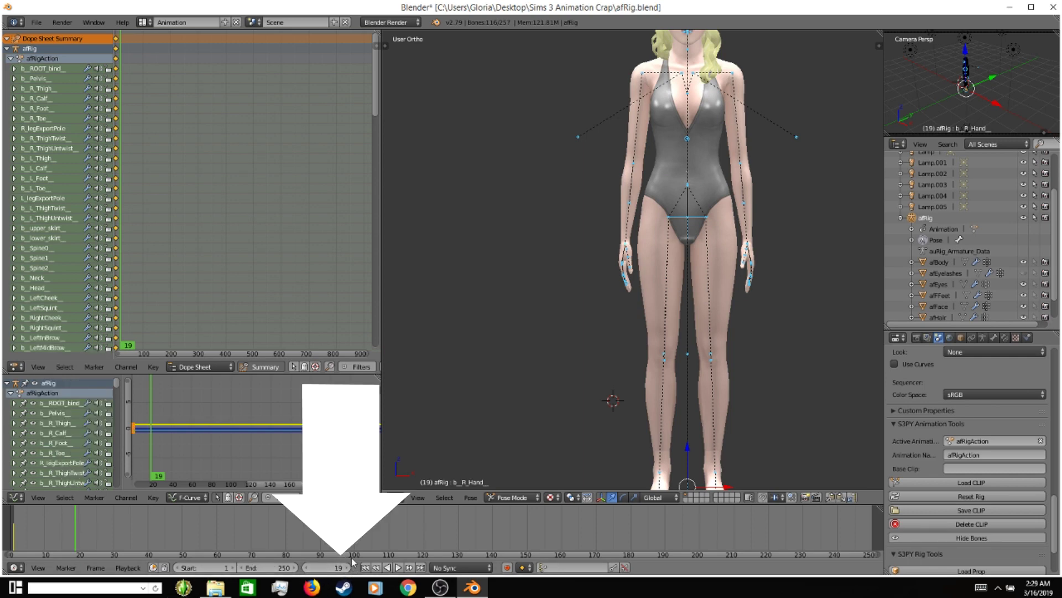
click(335, 566)
text(20)
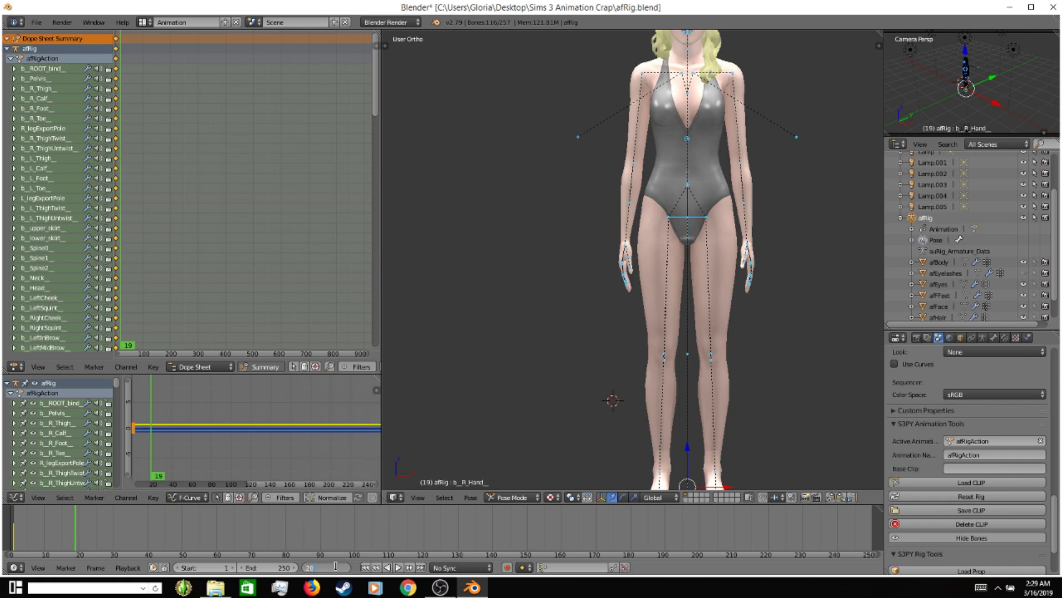
key(Return)
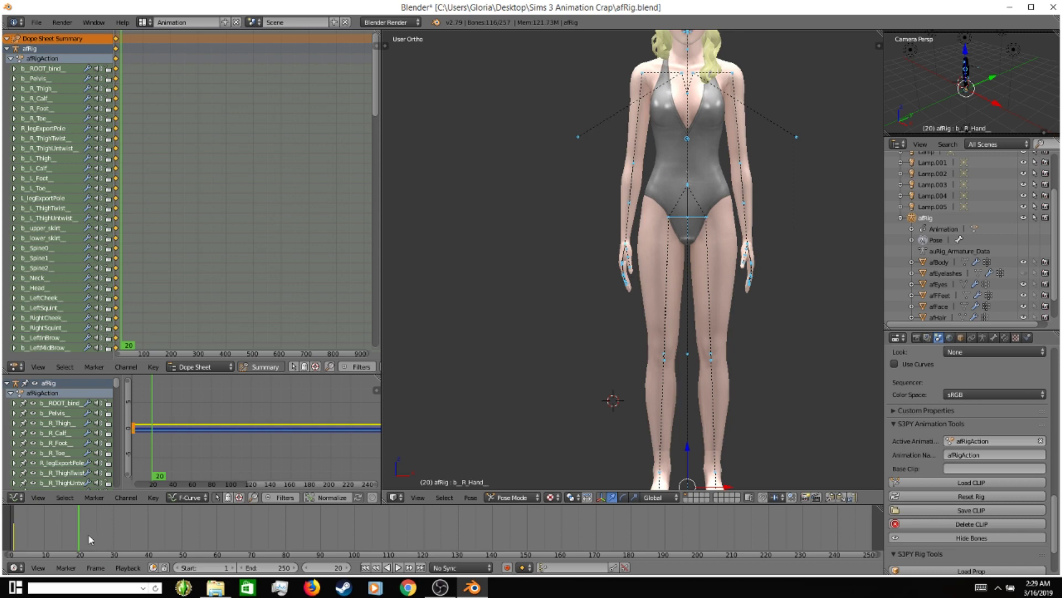
Pose the right arm raised in a wave with the hand open at frame 20.
key(ctrl+z)
key(ctrl+z)
key(ctrl+z)
key(ctrl+z)
key(ctrl+z)
right_click(618, 120)
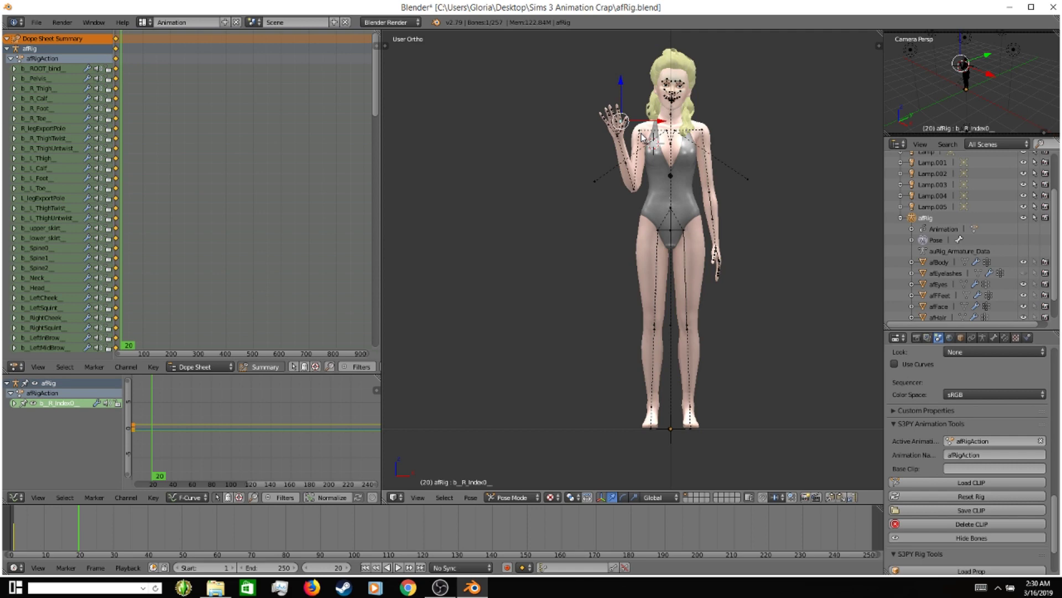
Select all bones again and insert a LocRot keyframe for the waving pose at frame 20.
key(a)
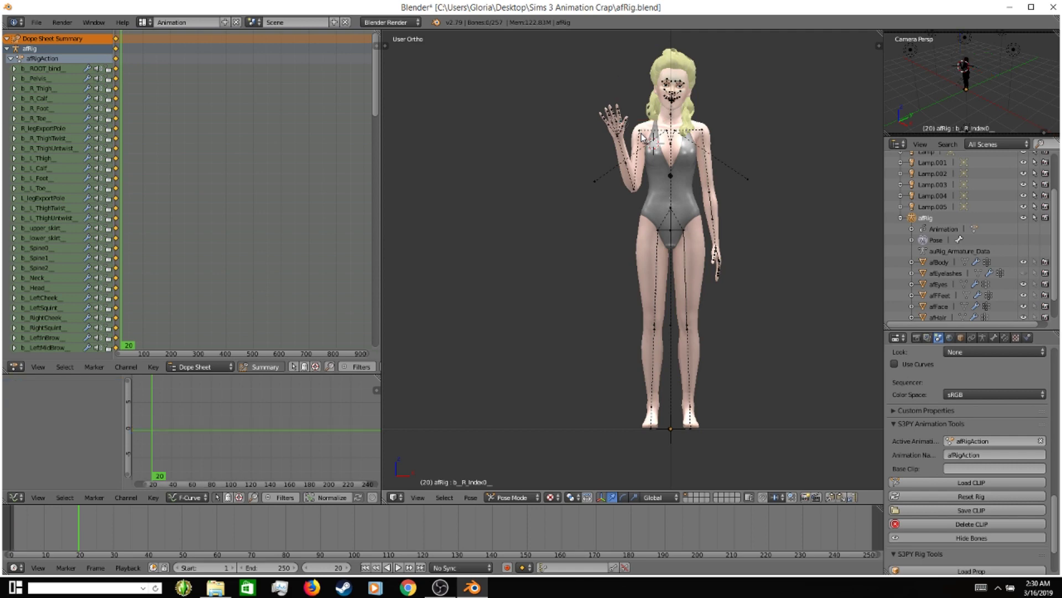
key(a)
key(i)
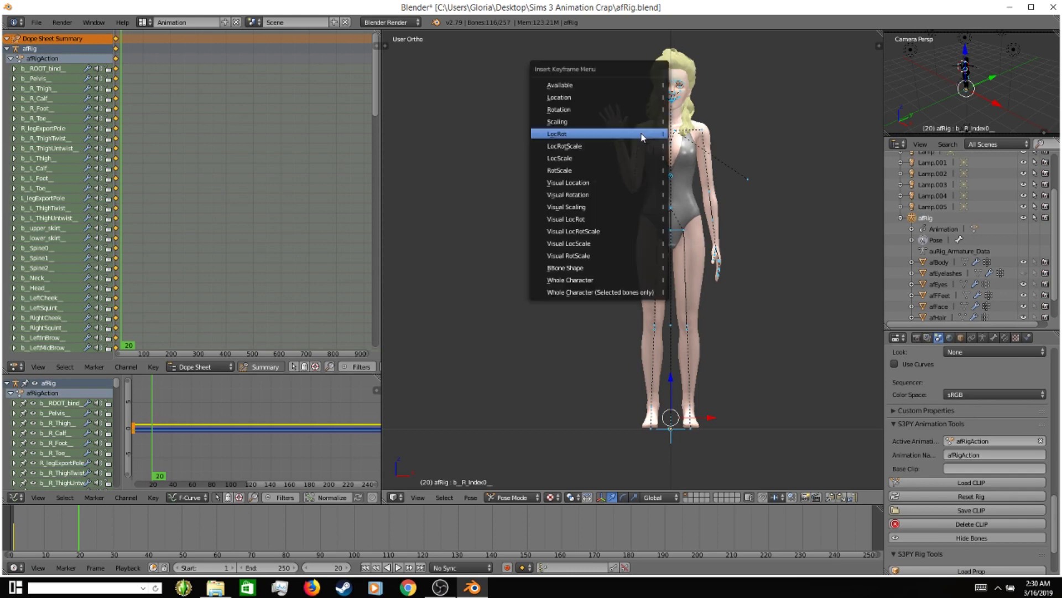
click(642, 137)
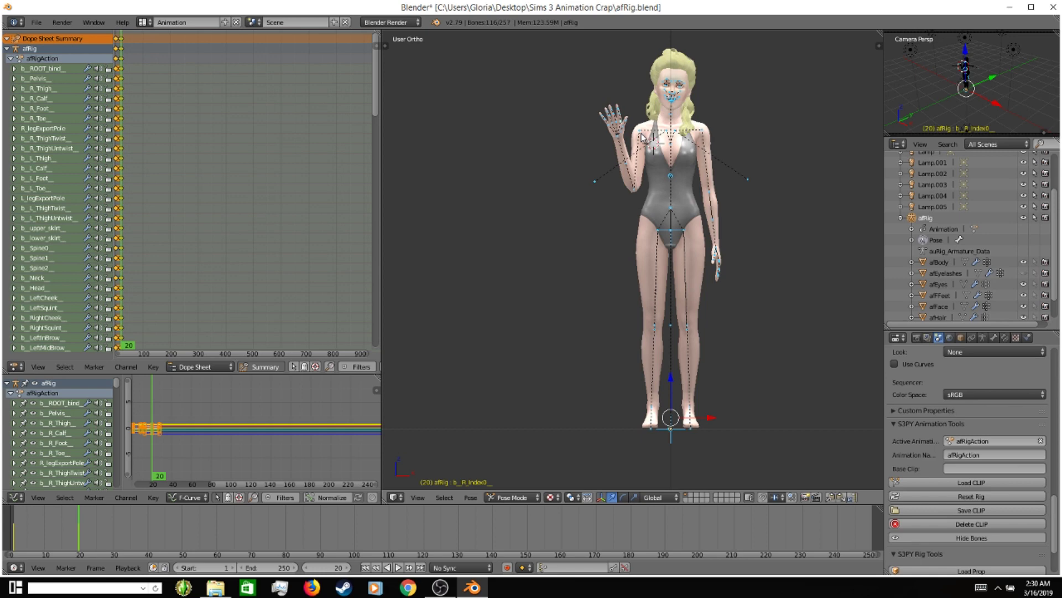
Save the project as Wave.blend in the "Sims 3 animation crap" folder on the Desktop.
click(37, 23)
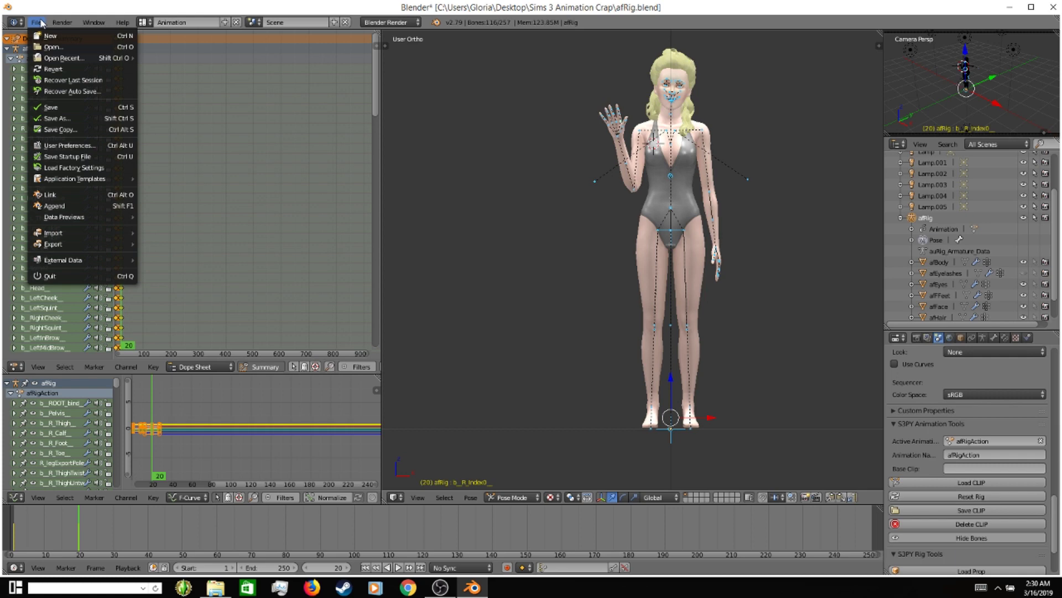
click(87, 107)
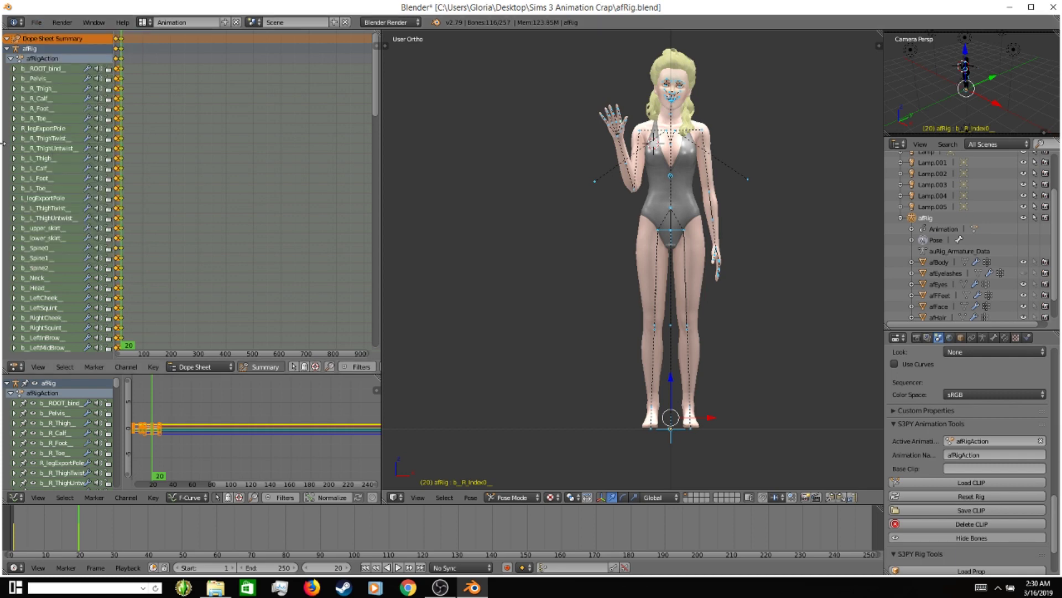
click(38, 22)
click(83, 117)
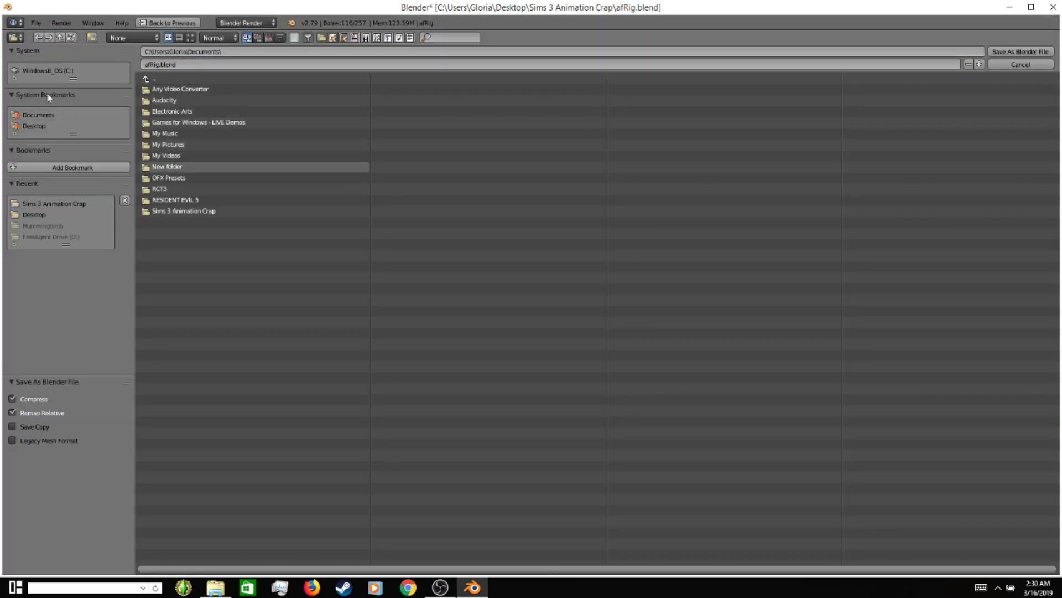
click(25, 126)
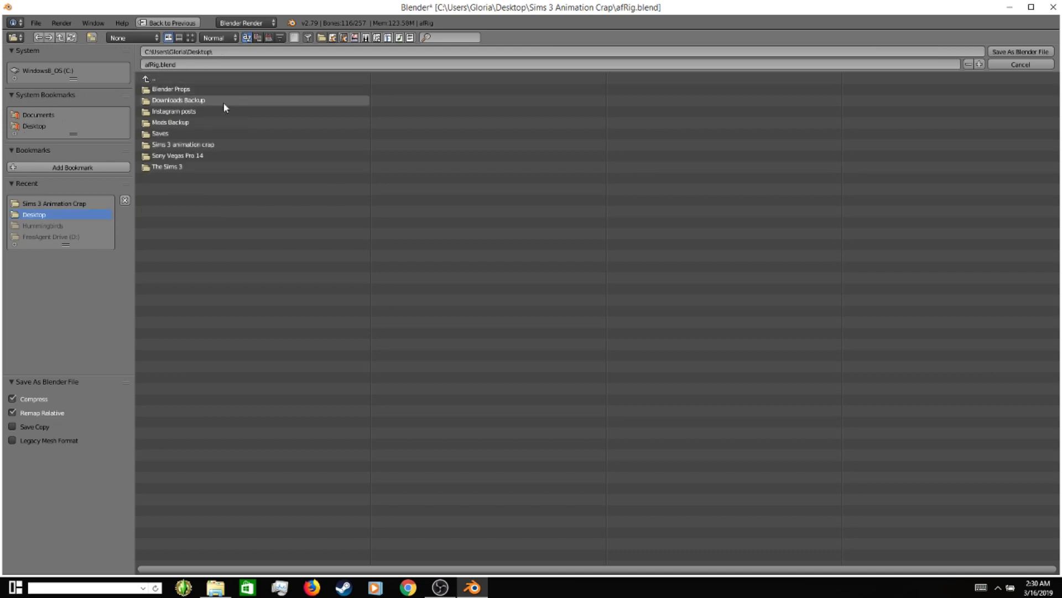
click(213, 145)
click(166, 68)
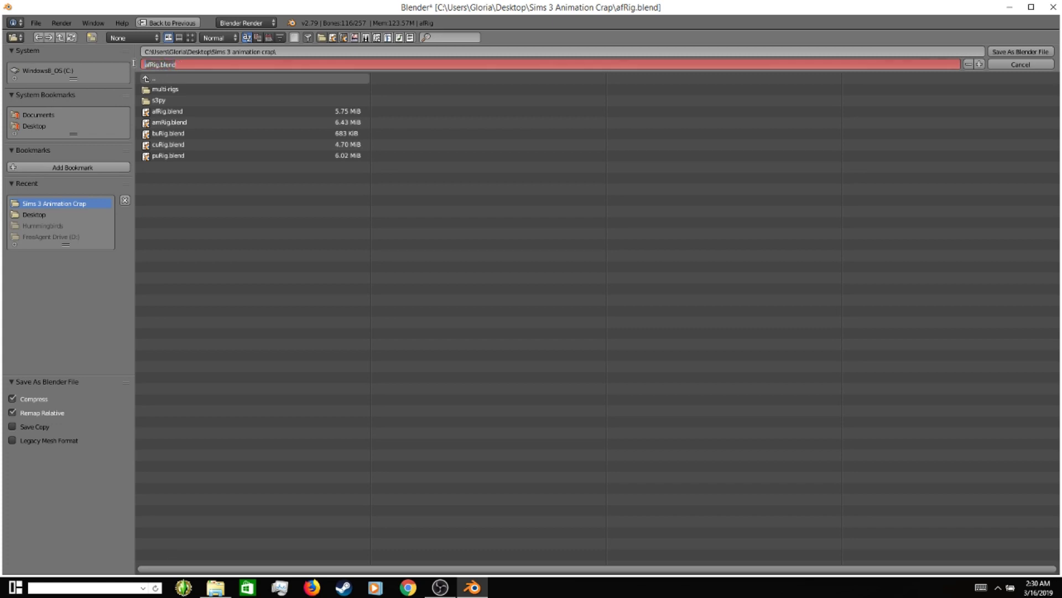
text(Wa)
click(1017, 52)
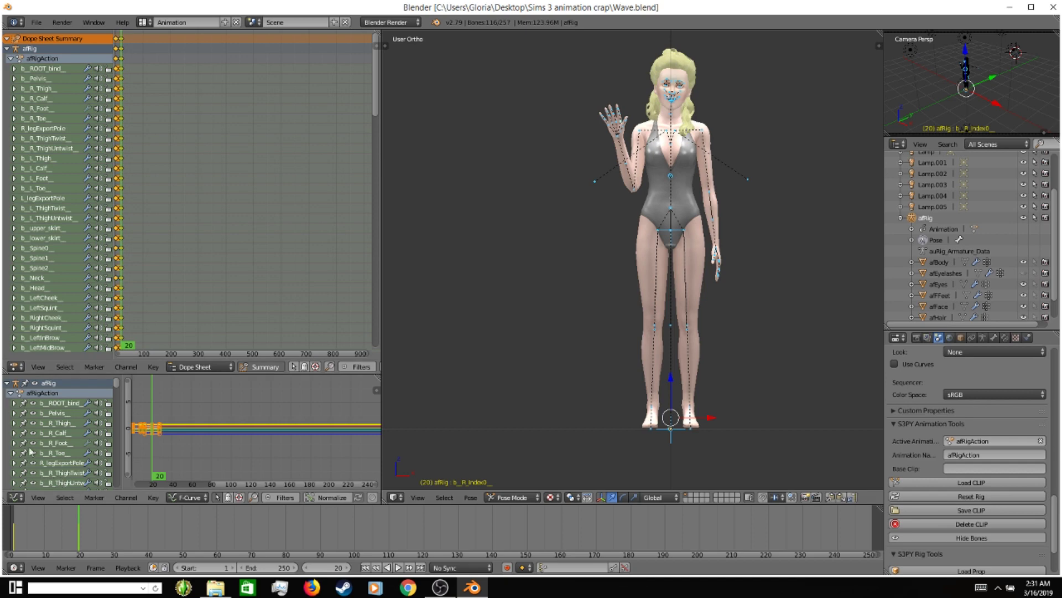
Return to frame 1 and set the playback sync mode to AV-sync.
click(12, 549)
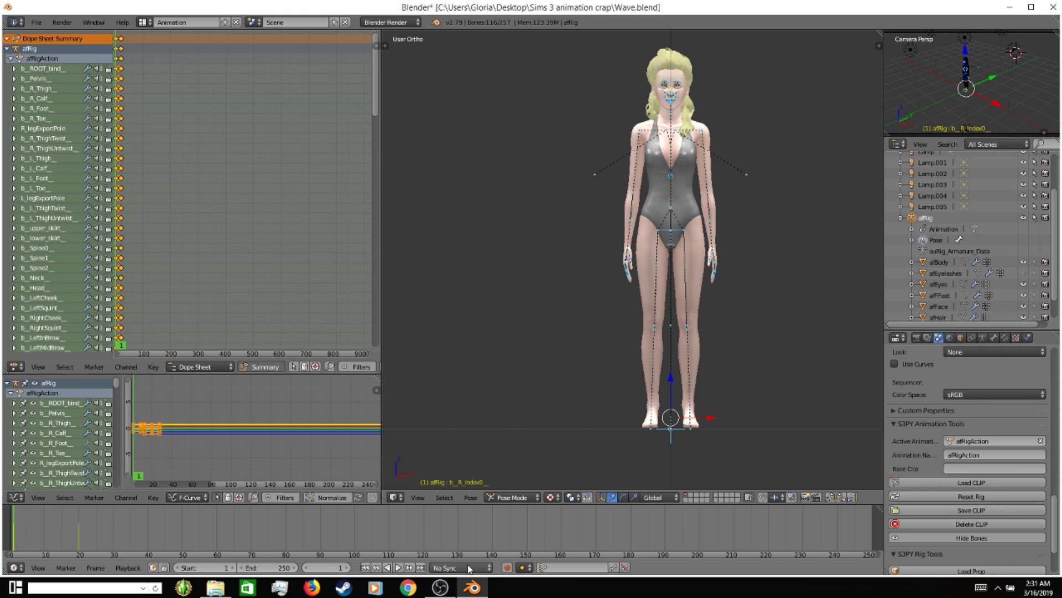
click(470, 567)
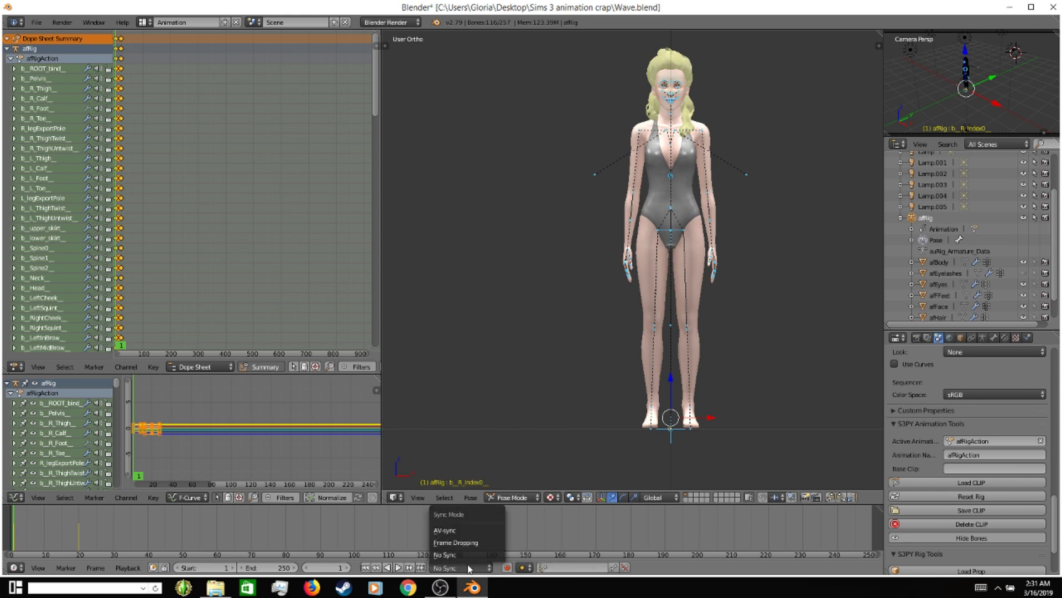
click(469, 531)
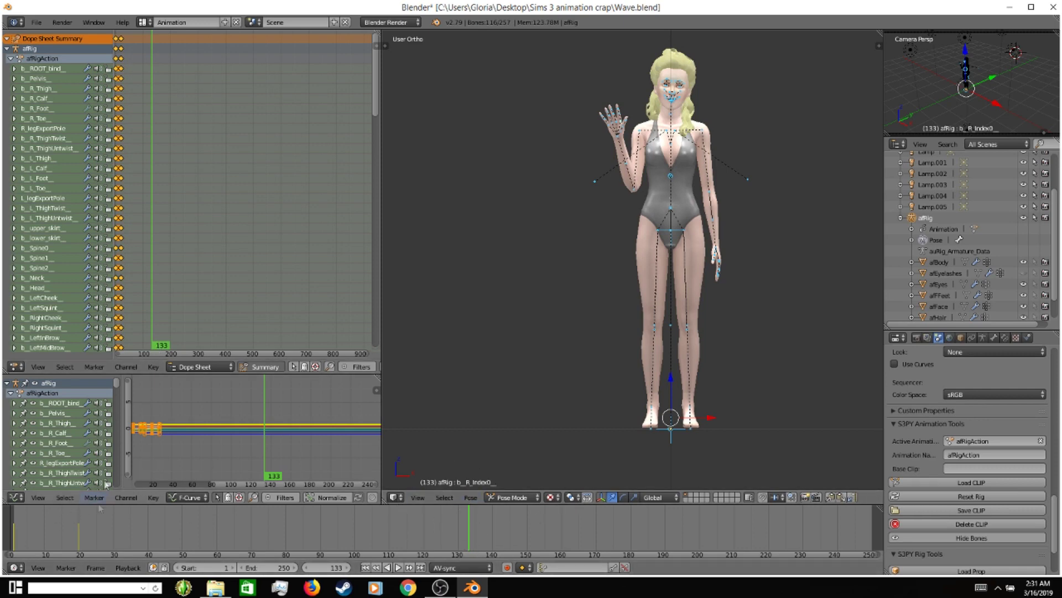
Play the waving animation from frame 1 to preview it.
click(14, 535)
key(alt+a)
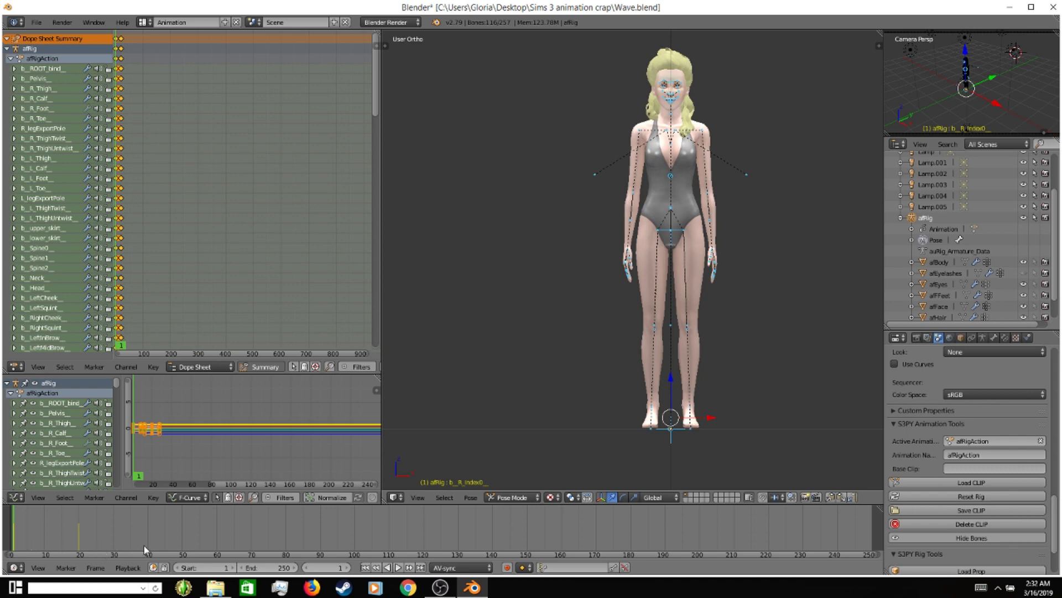
click(399, 568)
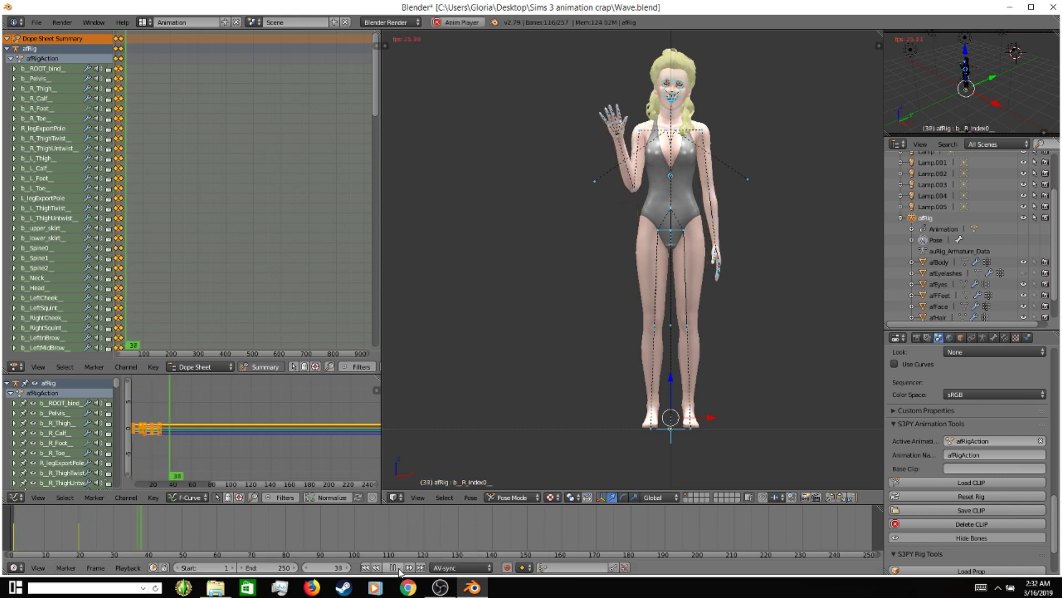
Stop the current playback, replay the waving animation from frame 1 and stop it again.
click(394, 568)
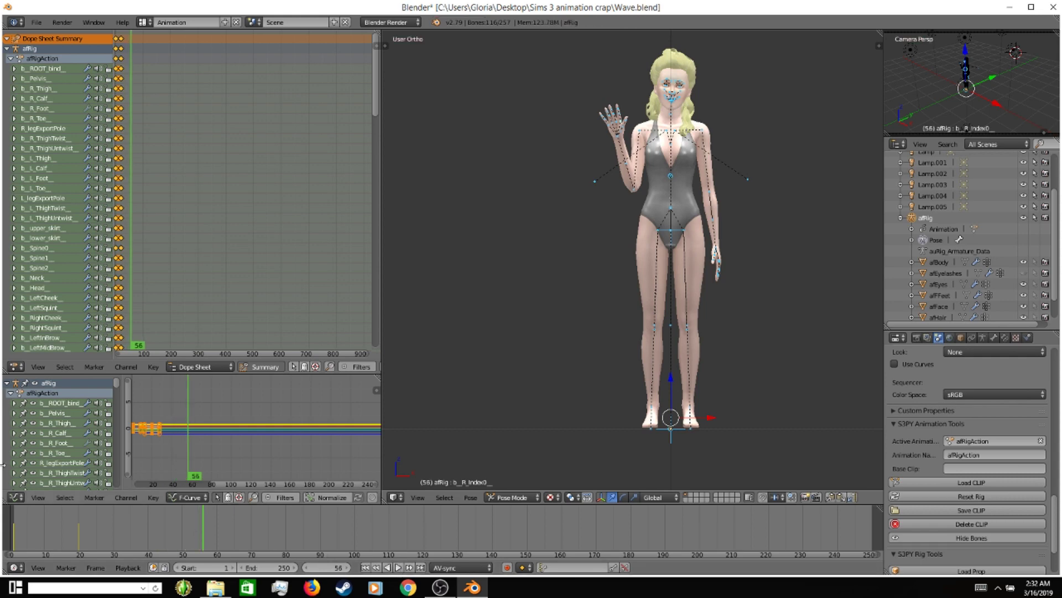
click(13, 529)
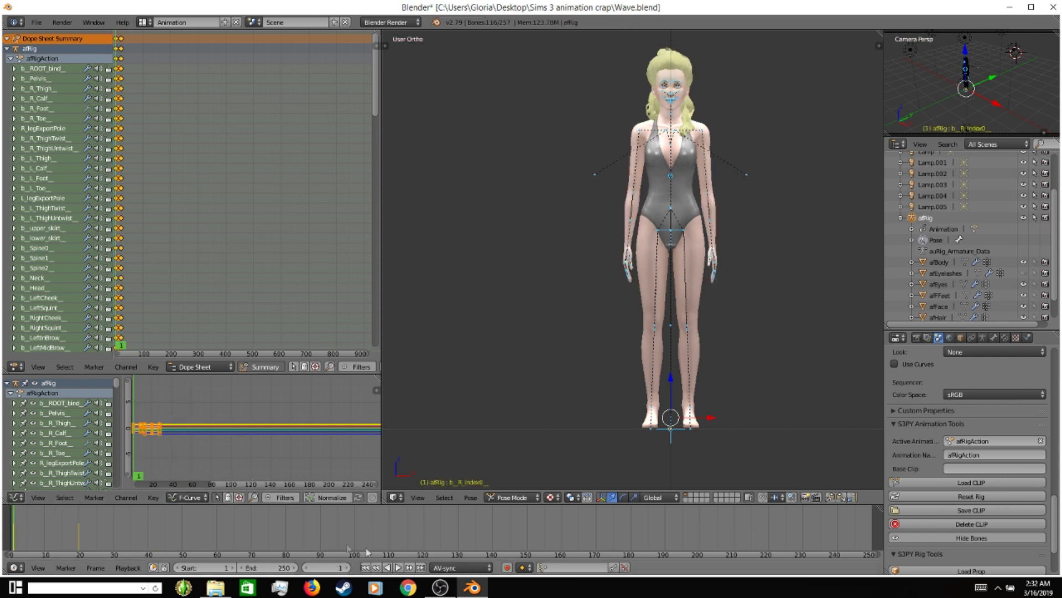
click(398, 567)
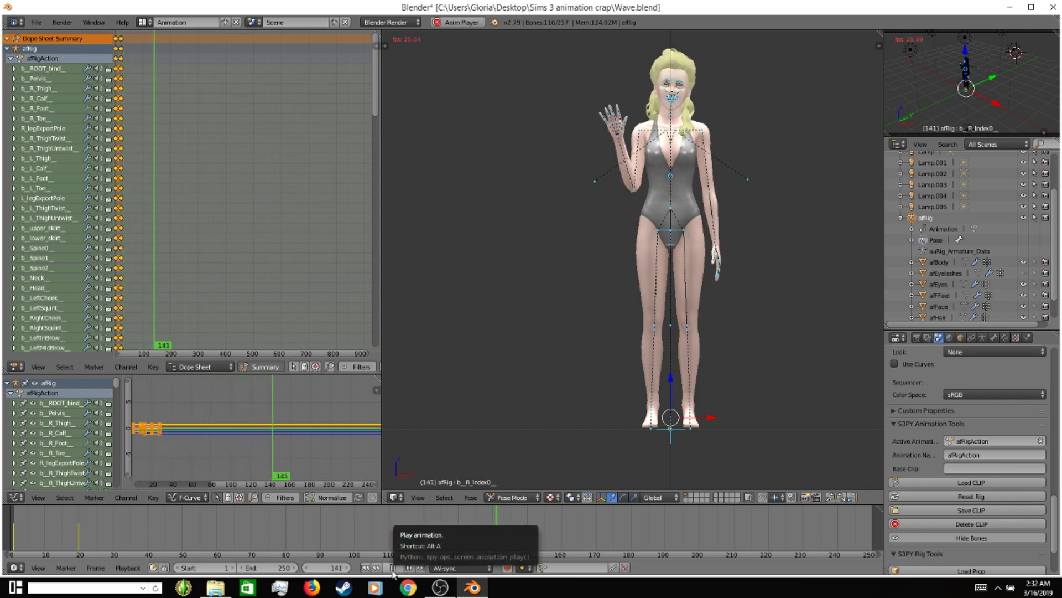
click(392, 568)
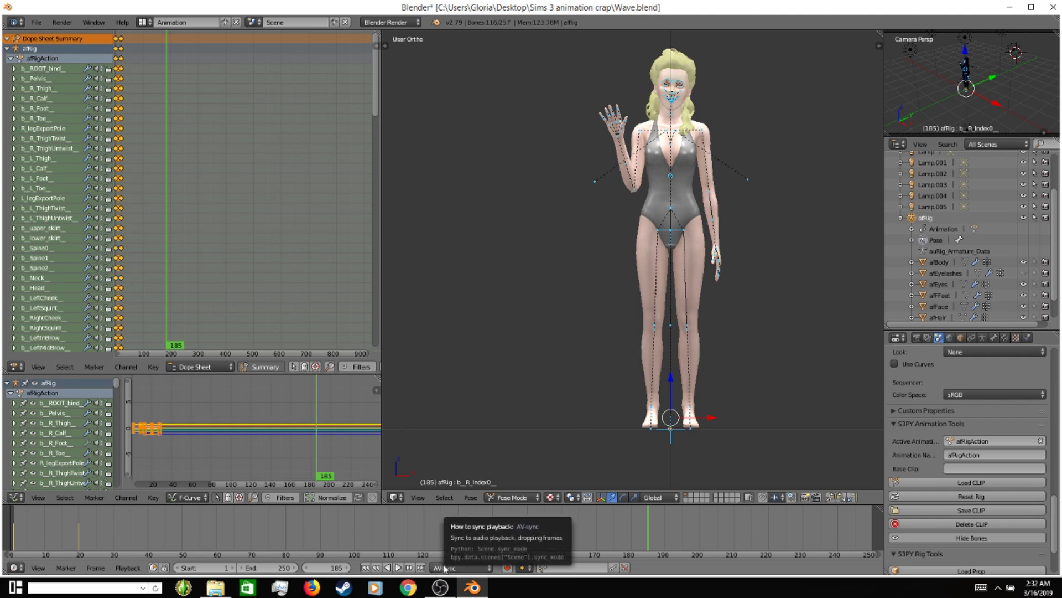
mouse_move(465, 584)
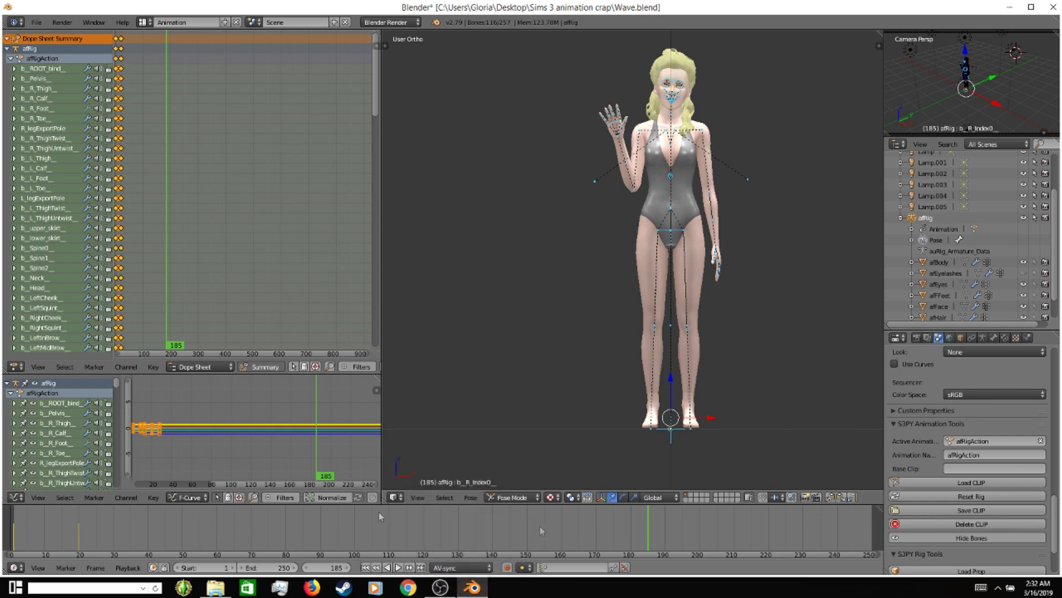
Go to frame 40 and insert a LocRot keyframe of the waving pose for all selected bones.
click(148, 524)
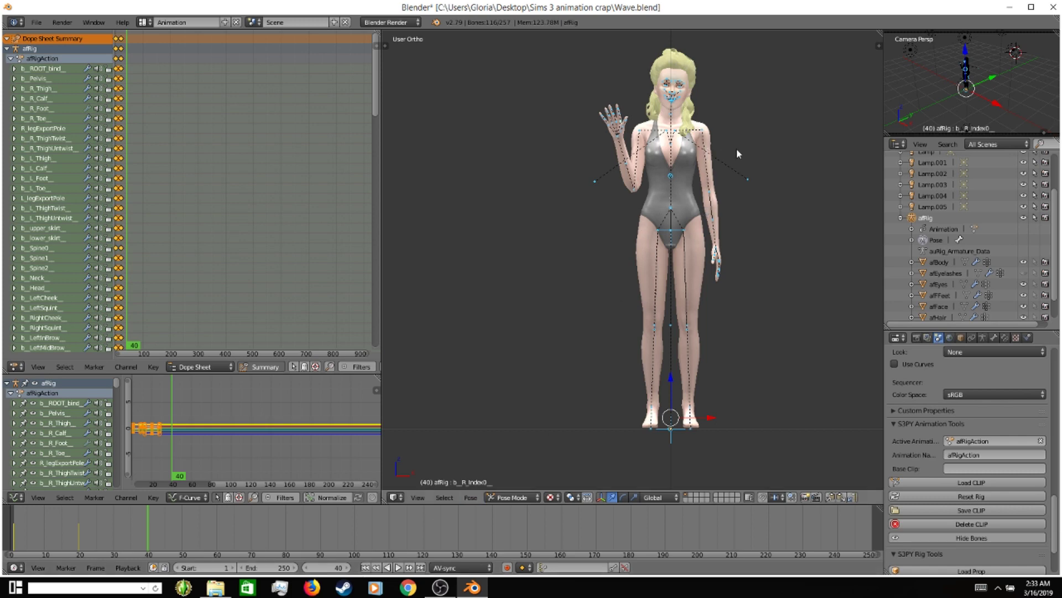
key(i)
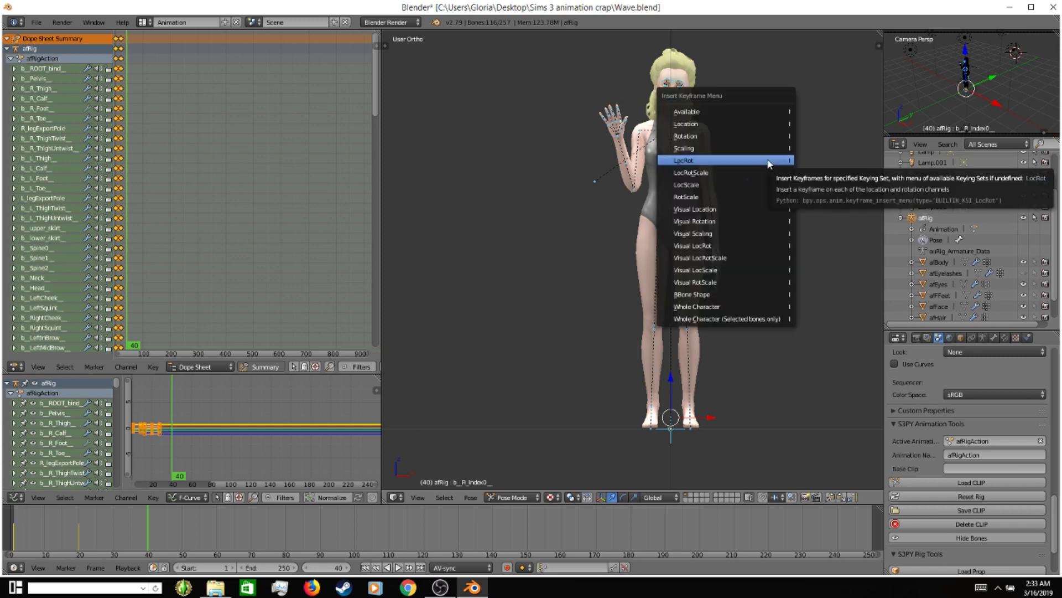
click(768, 161)
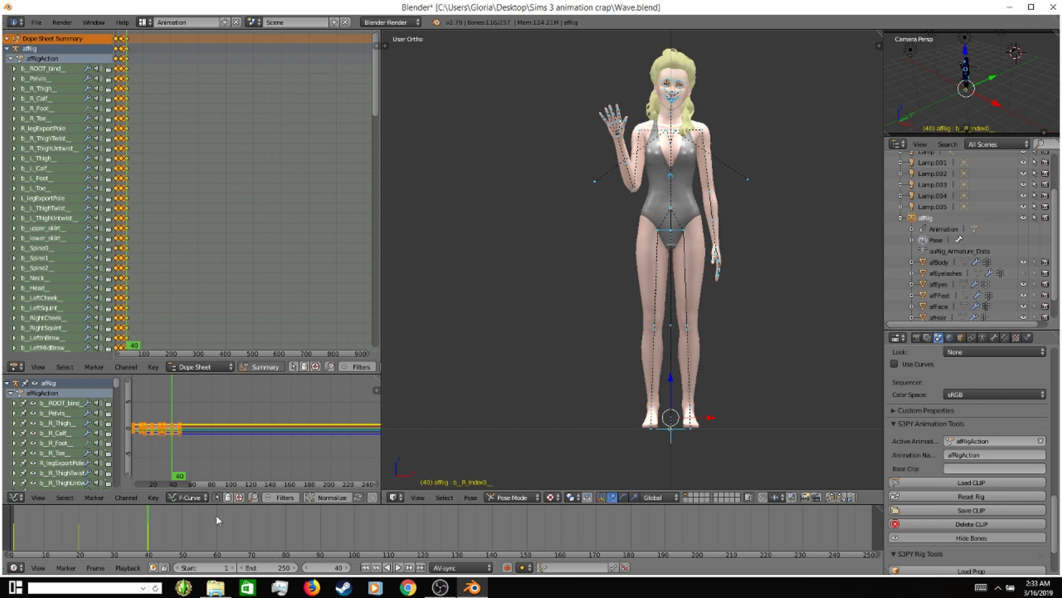
Go back to frame 20, select all bones of the rig and delete their keyframes there.
click(78, 535)
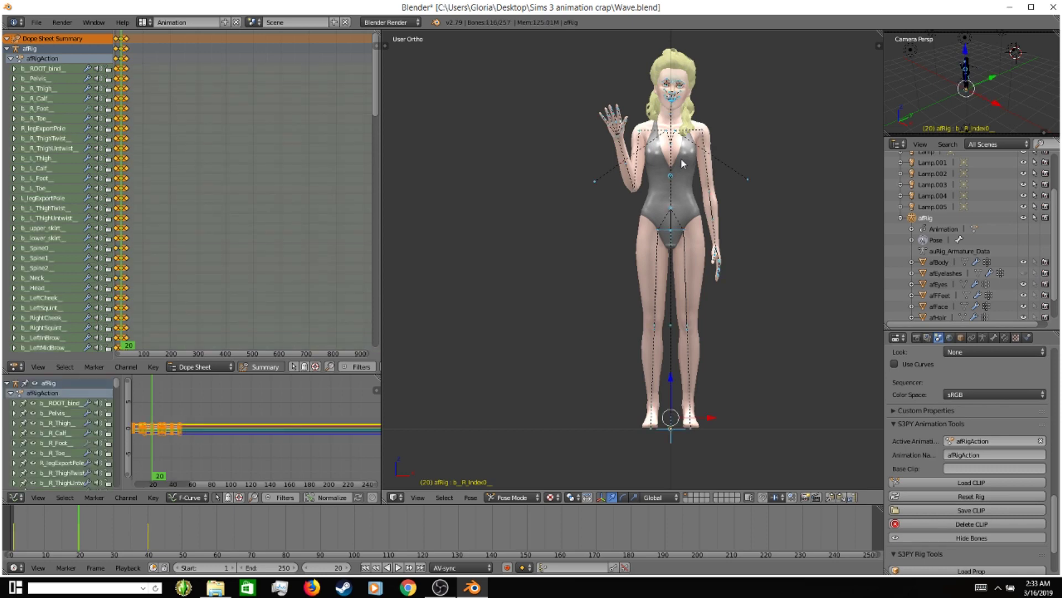
right_click(668, 208)
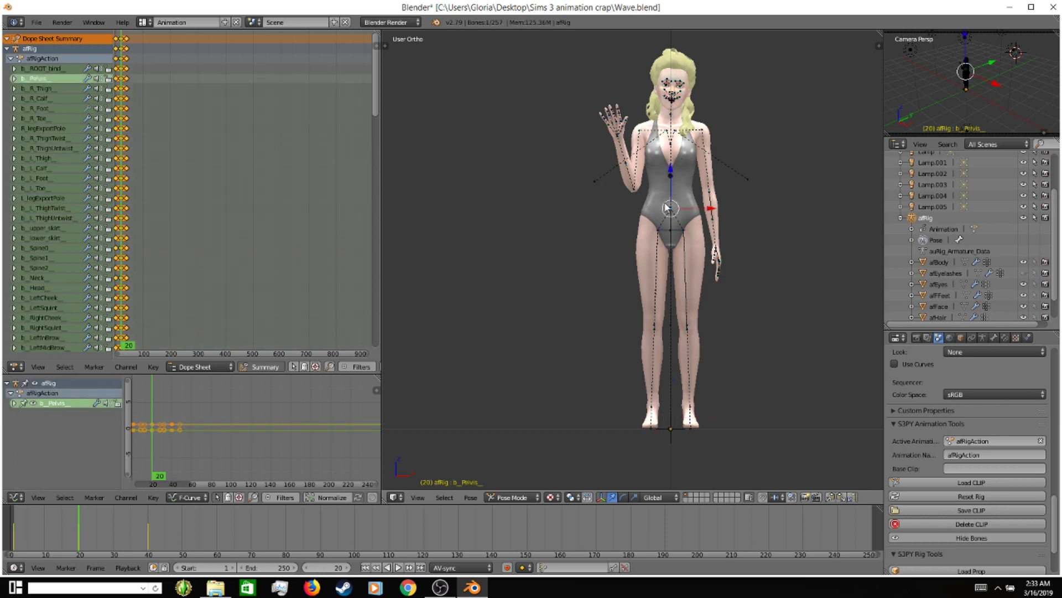
key(a)
key(a)
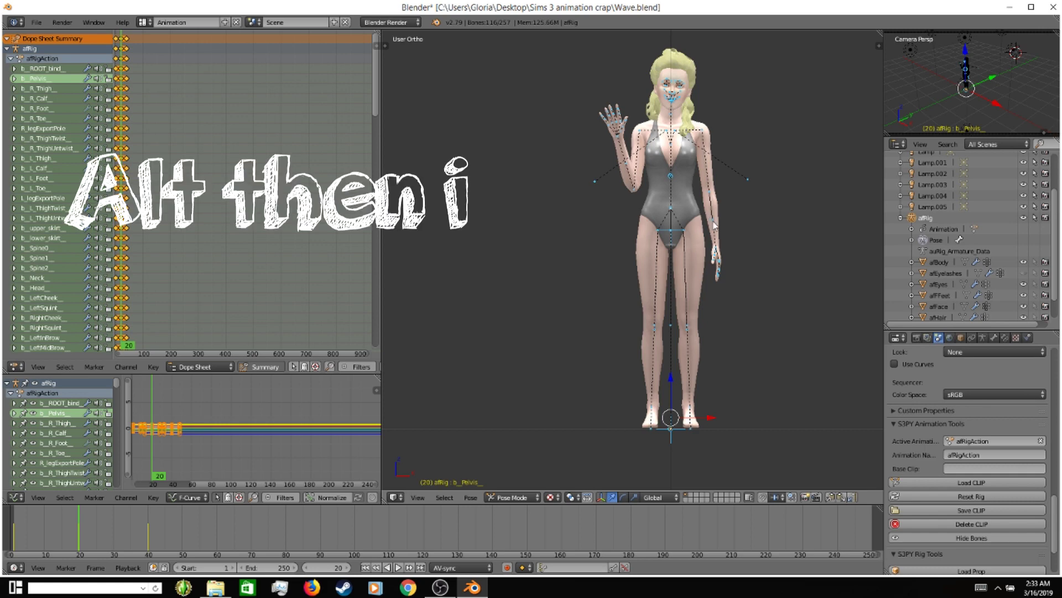
key(alt+i)
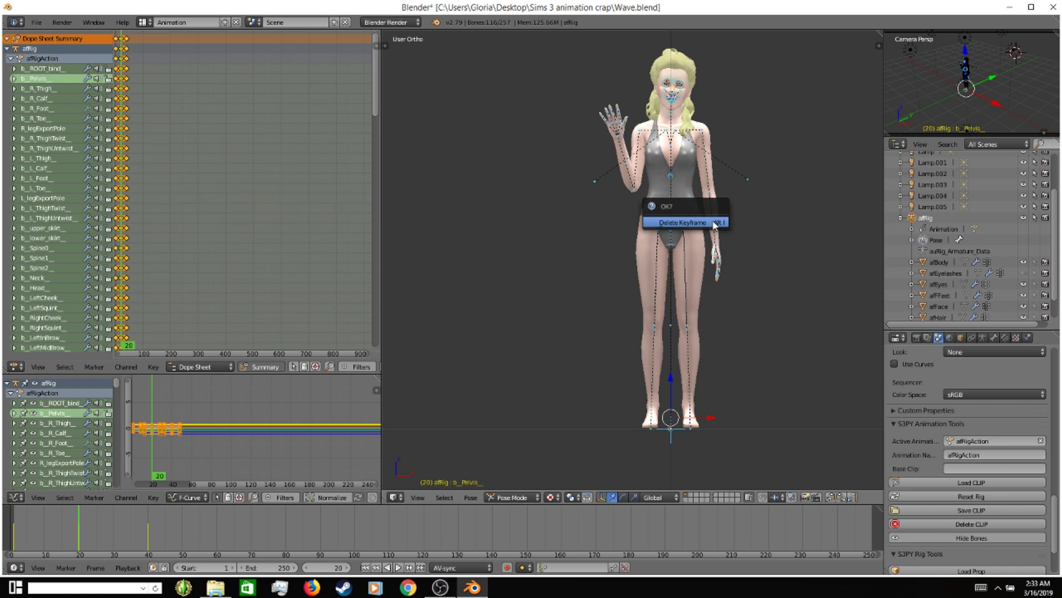
click(714, 223)
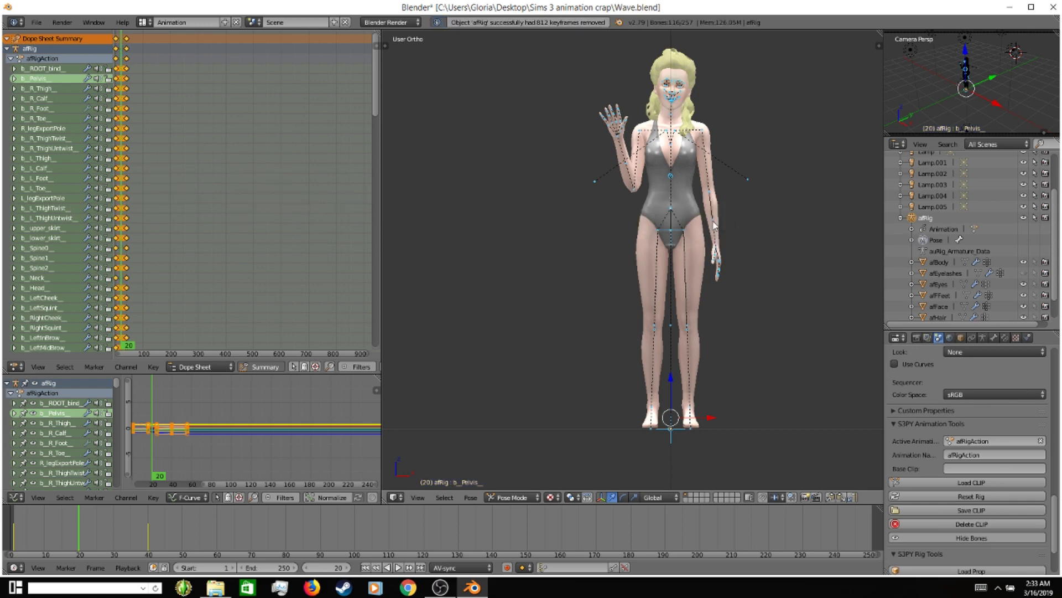
Check the arm raise at frame 27, then play the retimed animation from frame 1 and stop it.
click(104, 545)
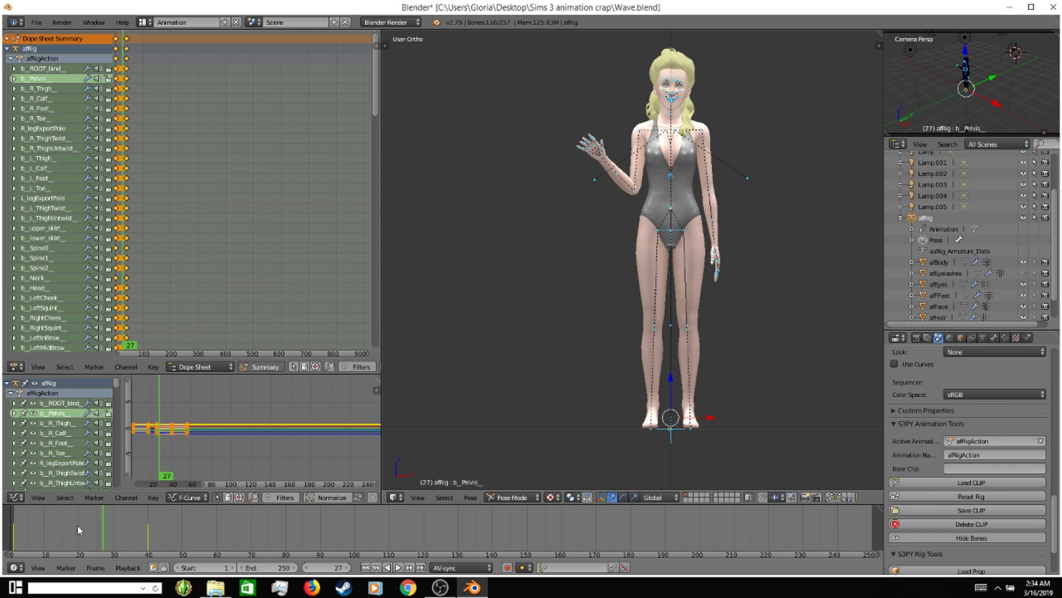
click(15, 541)
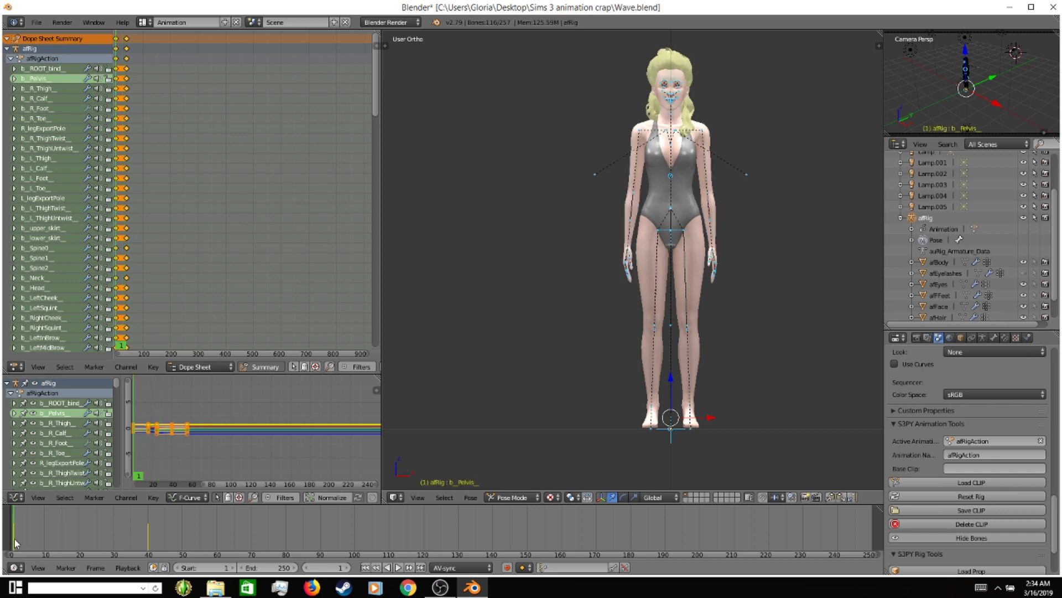
click(397, 568)
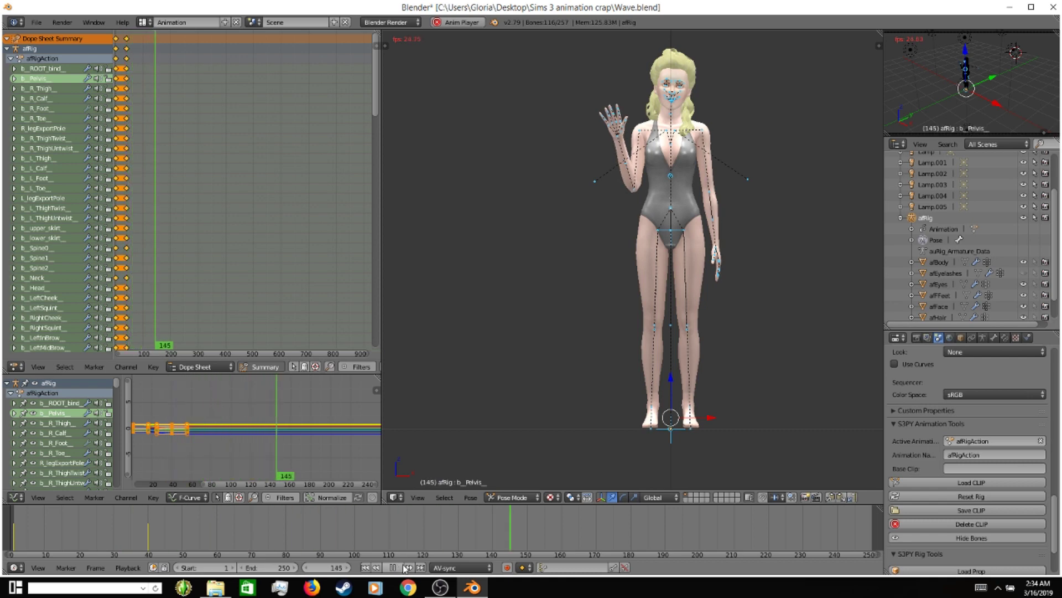
click(397, 568)
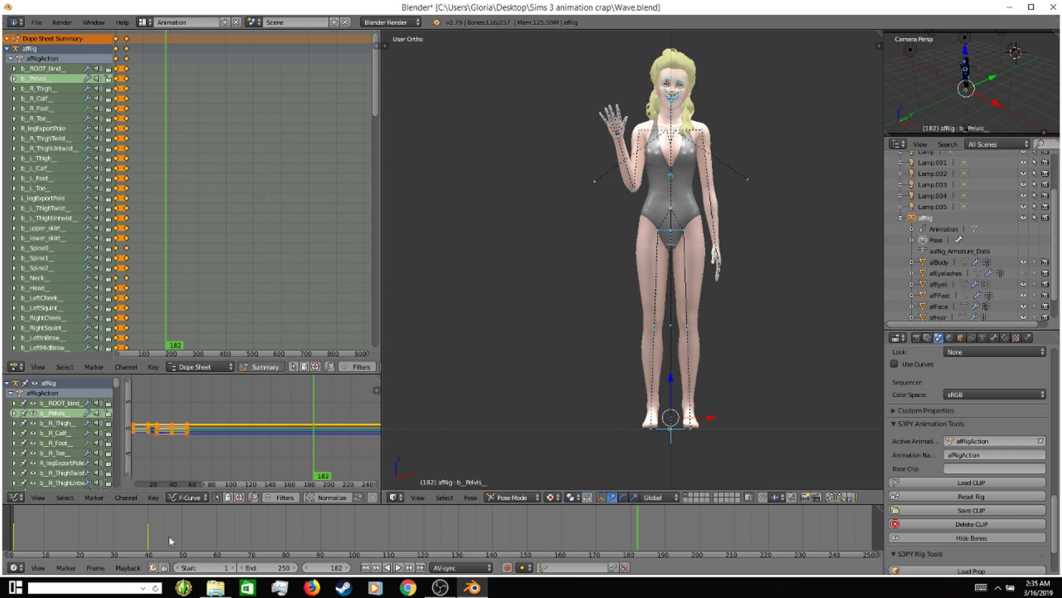
At frame 50, rotate the raised right hand outward and rotate the b__Spine0__ bone slightly.
click(183, 537)
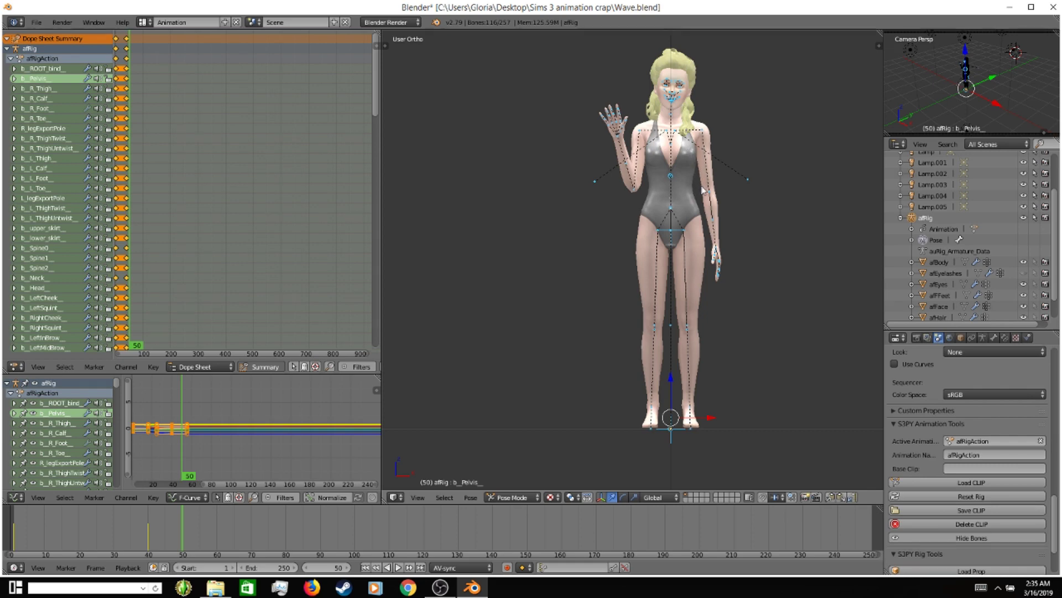
right_click(623, 141)
key(r)
click(685, 84)
right_click(671, 188)
key(r)
click(684, 169)
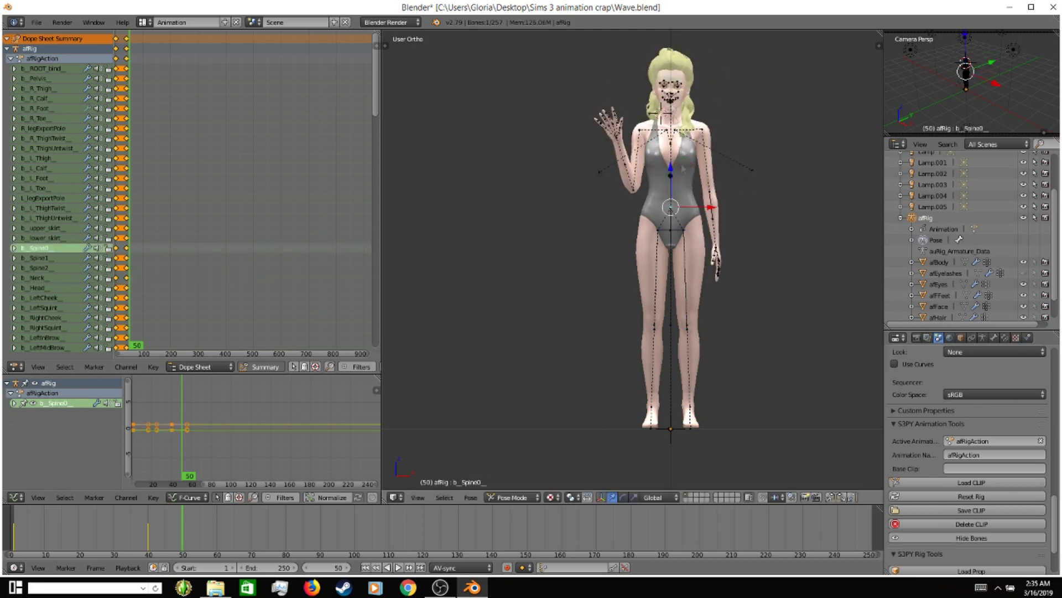
Rotate the b__R_Thumb0__ bone and insert a keyframe for all bones at frame 50.
right_click(622, 141)
key(r)
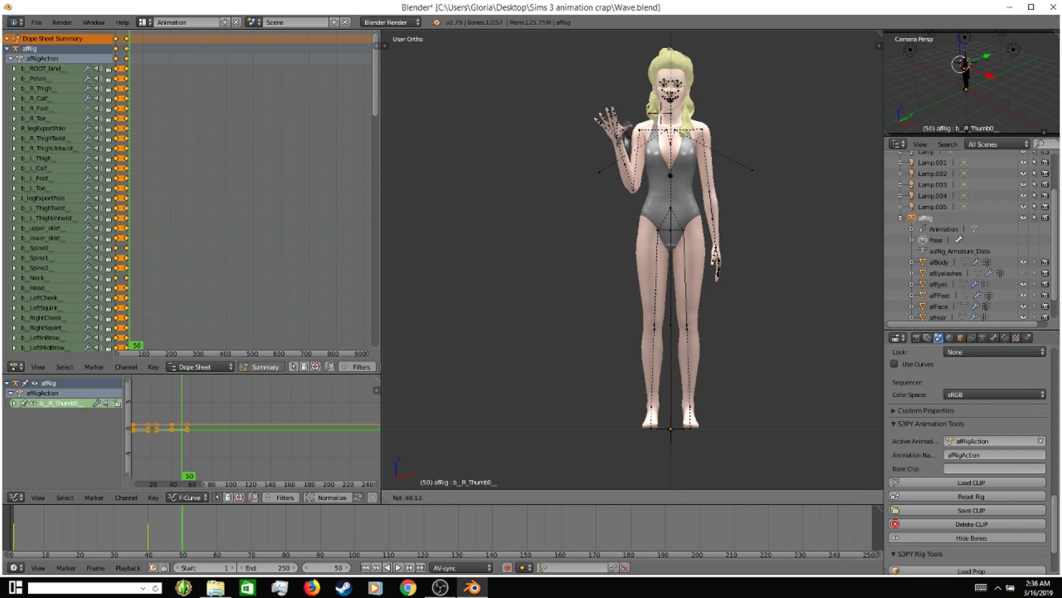
click(626, 146)
key(a)
key(i)
At frame 60, rotate the b__R_Hand__ bone back inward, tilt the b__Neck__ bone and insert a keyframe for all bones.
key(Up)
right_click(621, 143)
key(r)
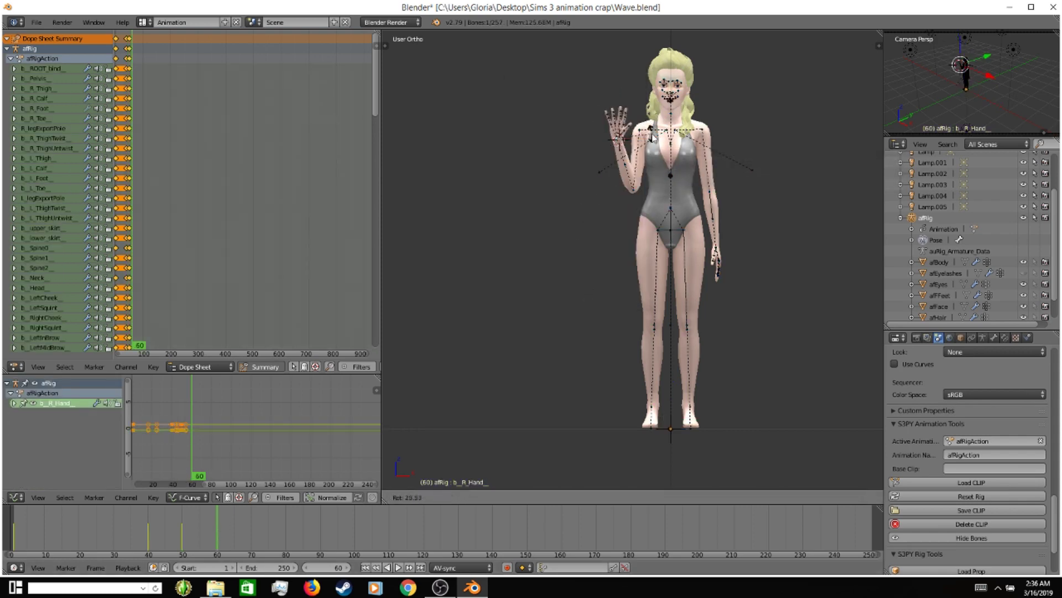
click(642, 138)
right_click(671, 113)
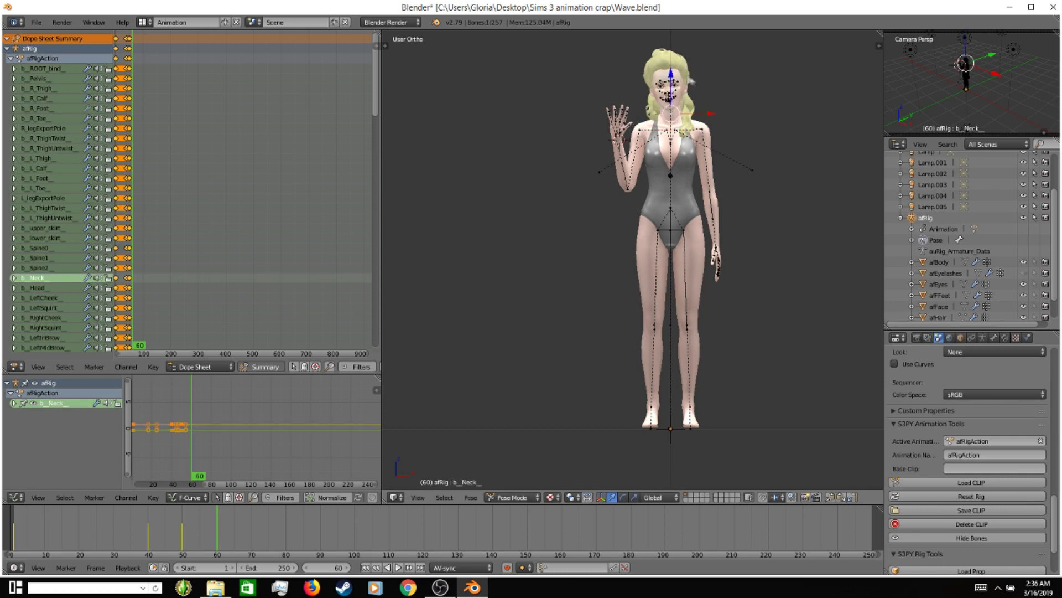
key(a)
key(i)
click(674, 97)
At frame 70, rotate finger bones of the right hand, including b__R_Ring0__, and insert a keyframe for all bones.
key(Up)
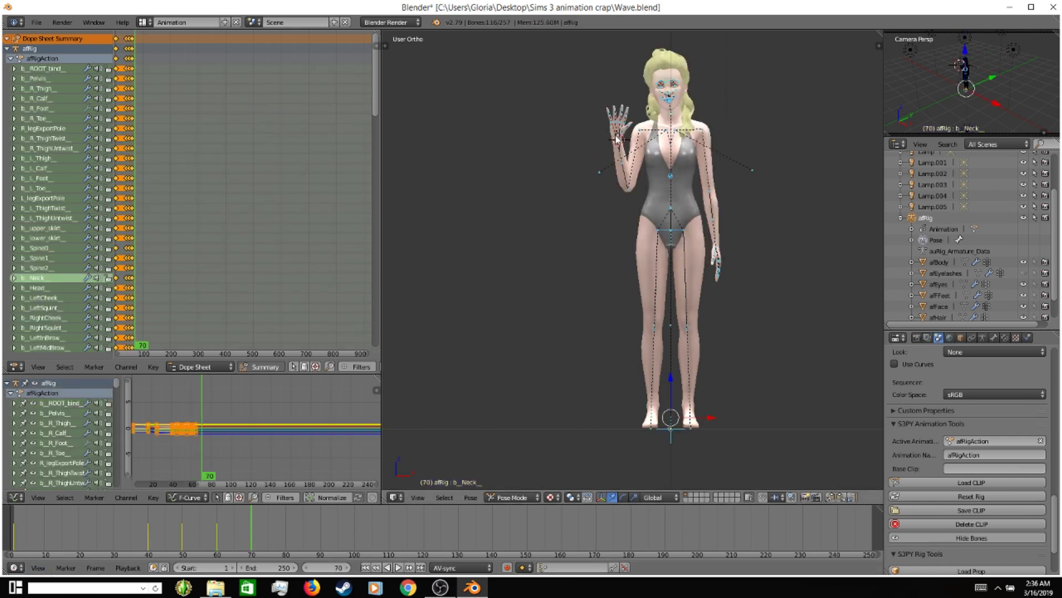
right_click(617, 139)
scroll(617, 138, up, 2)
key(r)
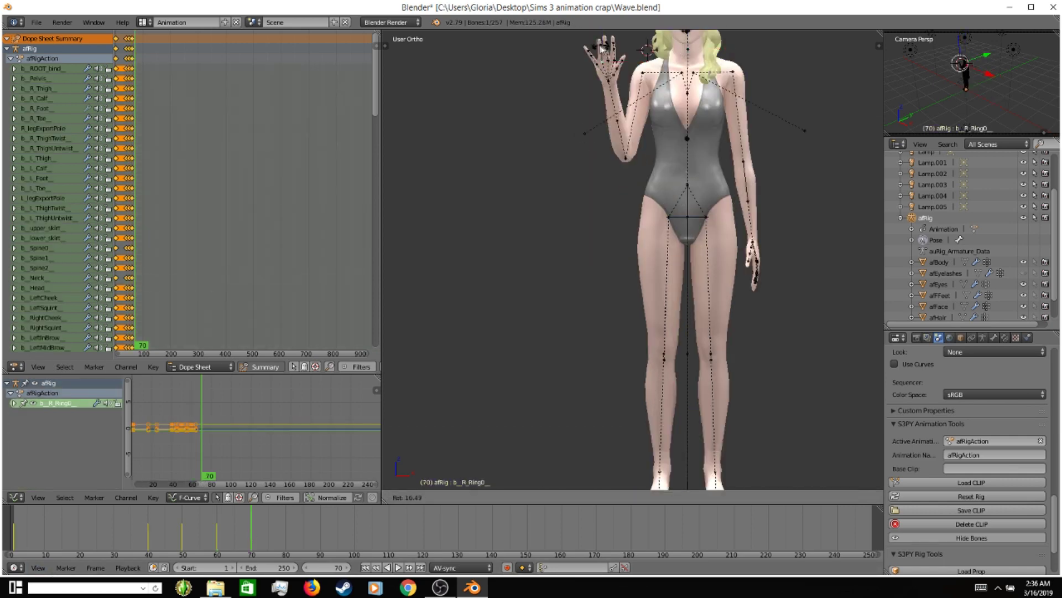
click(577, 55)
key(a)
key(i)
click(549, 100)
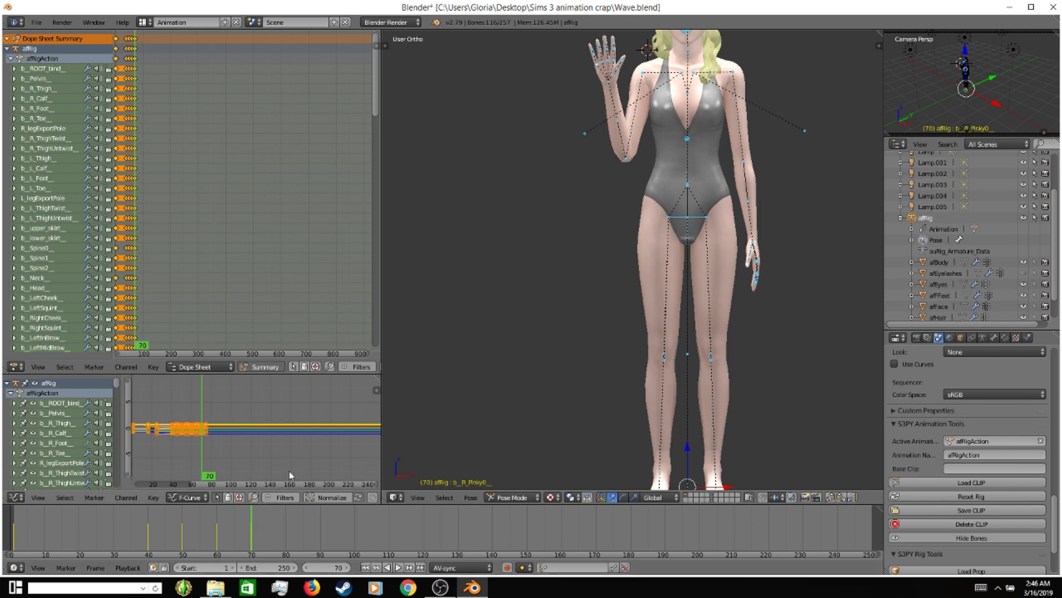
Return to frame 1, select the graph editor keyframes with After Current Frame and copy them.
click(15, 534)
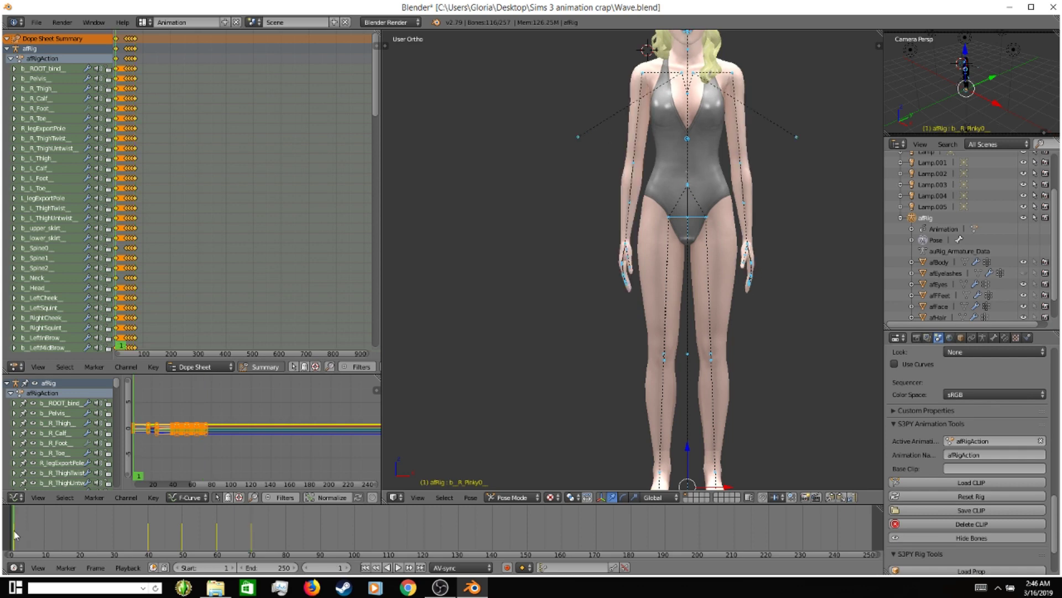
click(64, 498)
click(65, 497)
mouse_move(113, 489)
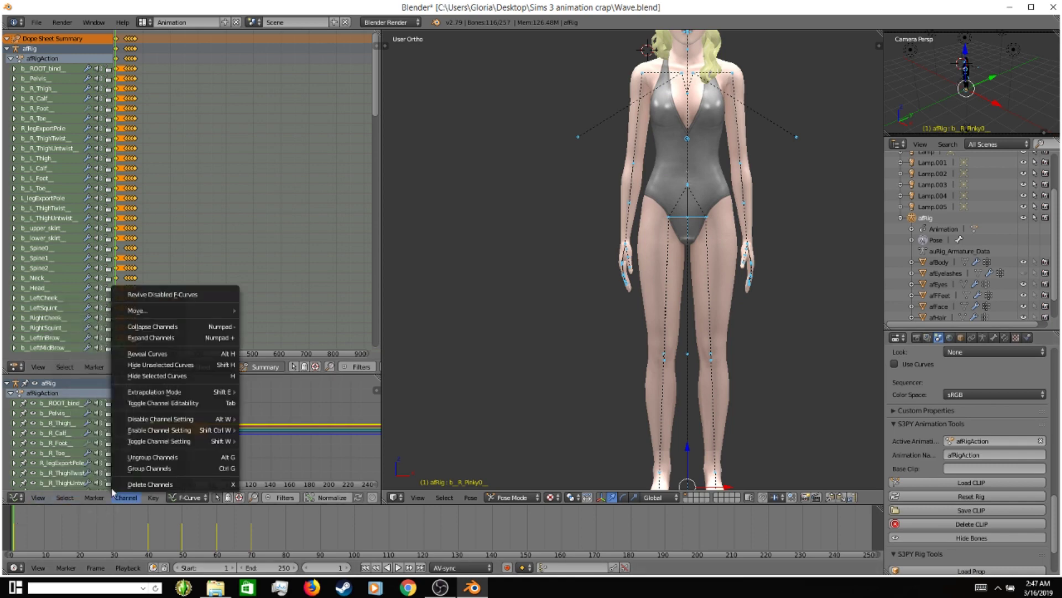
click(62, 500)
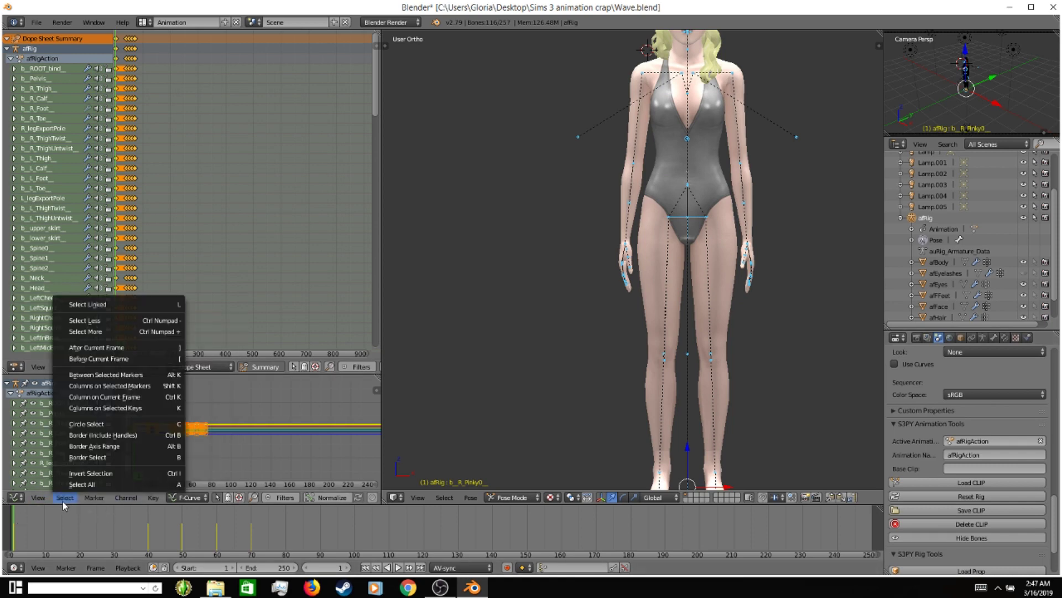
click(117, 348)
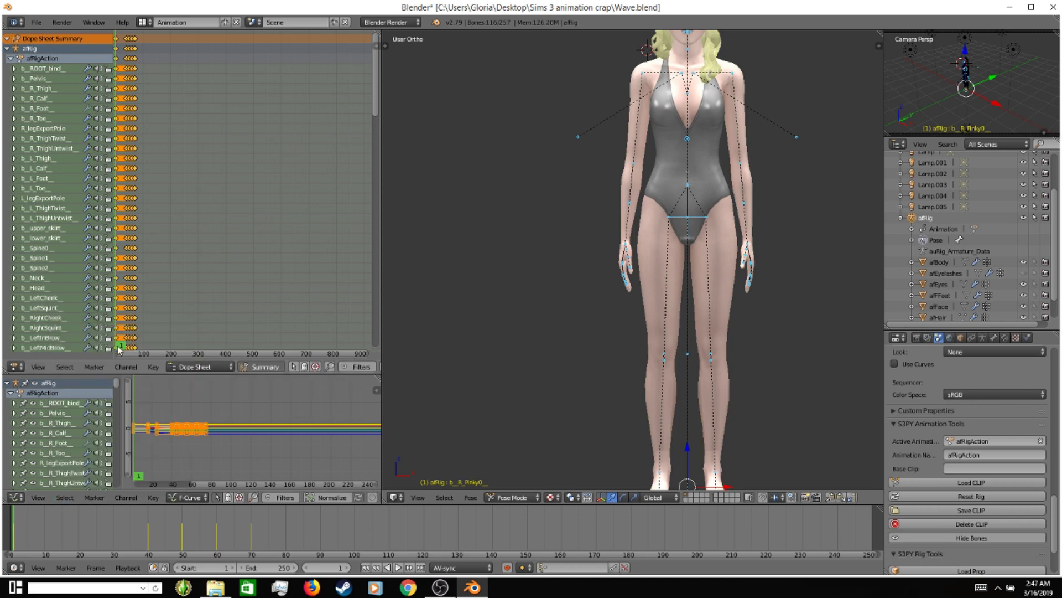
click(151, 497)
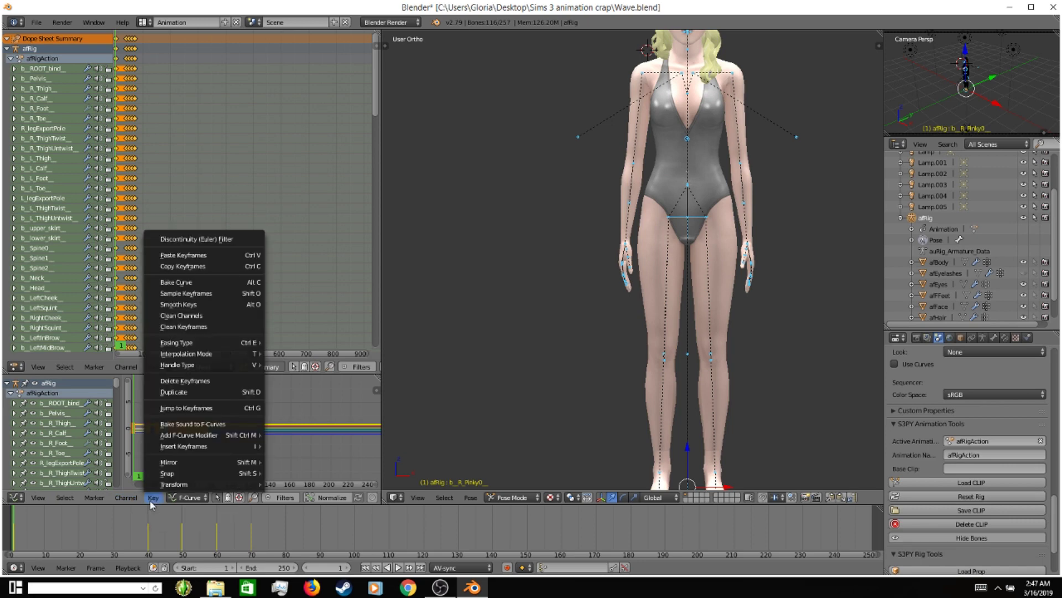
click(182, 266)
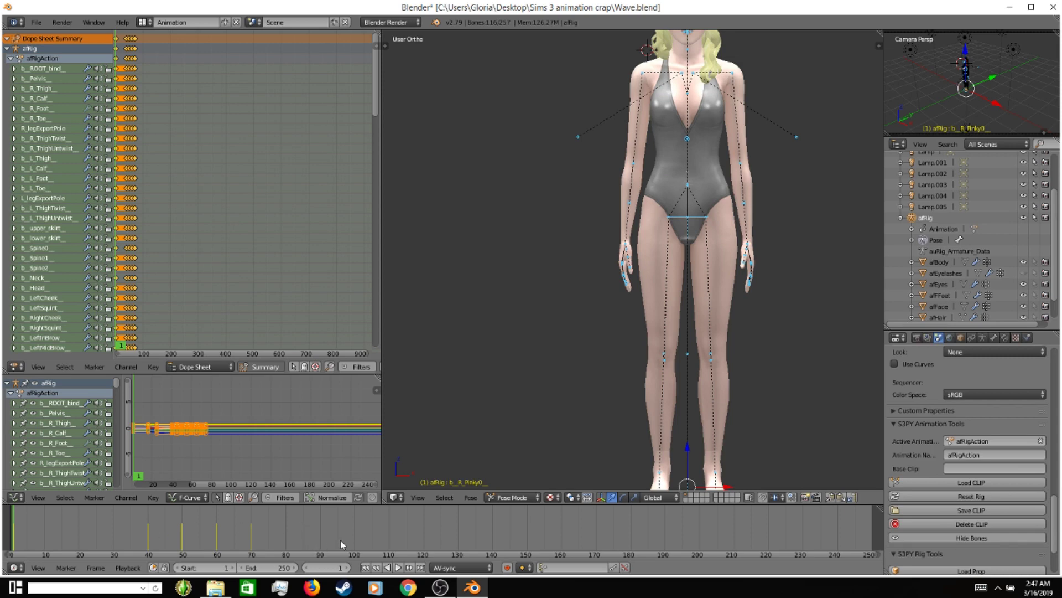
Paste the copied keyframes into the graph editor at frame 100, then advance to frame 101.
click(354, 529)
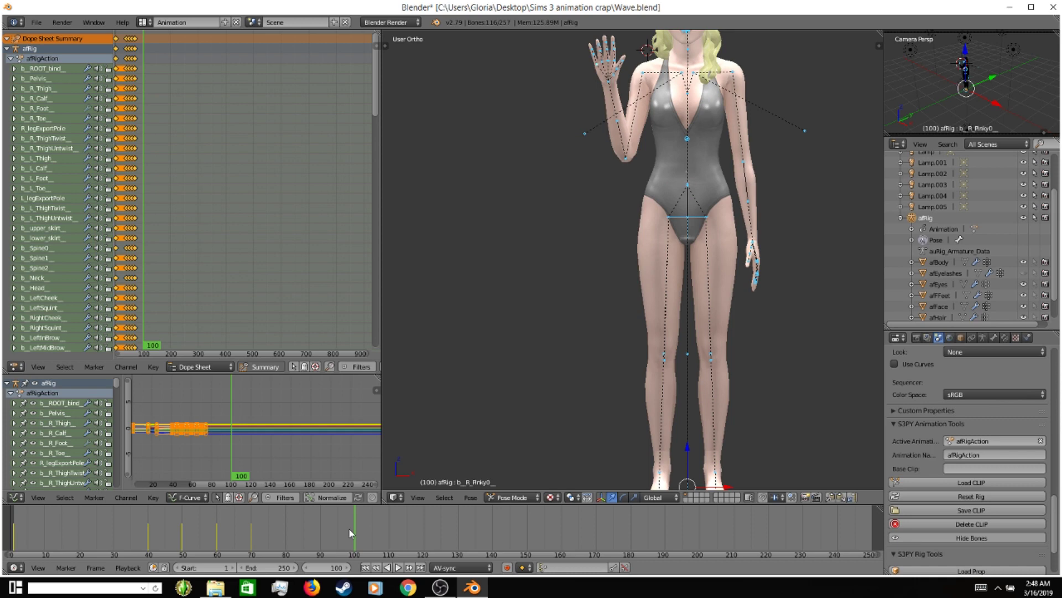
click(147, 500)
mouse_move(174, 461)
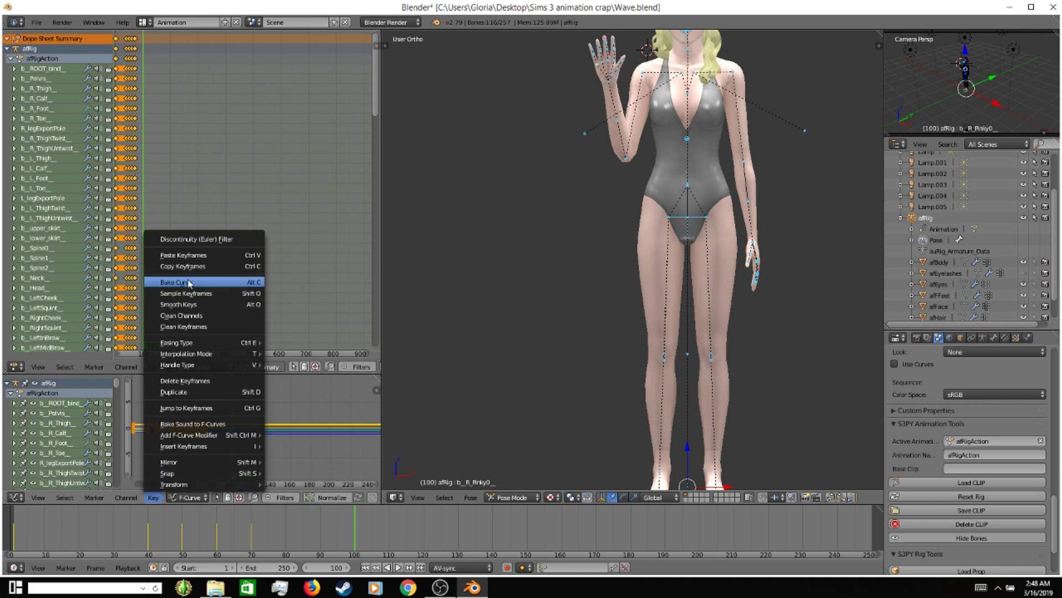
click(186, 255)
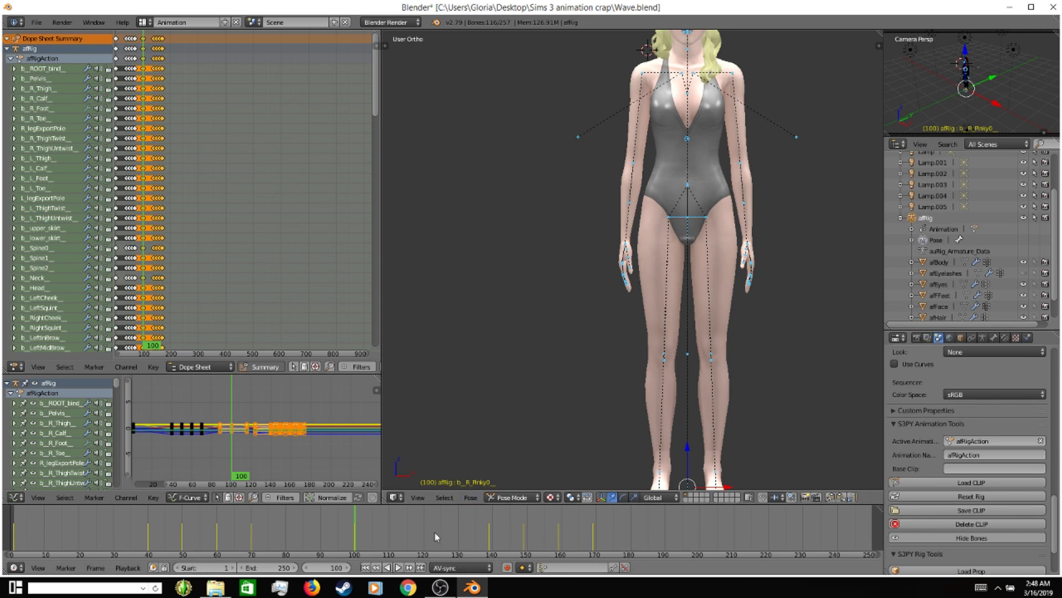
key(Right)
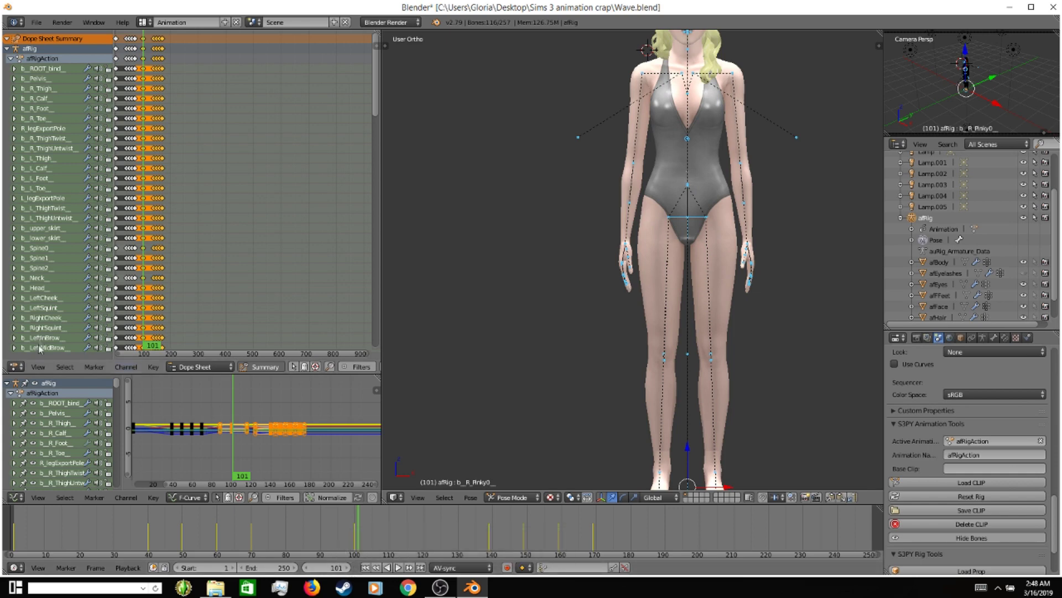
Select the graph editor keyframes after frame 101 with After Current Frame and delete them.
click(67, 497)
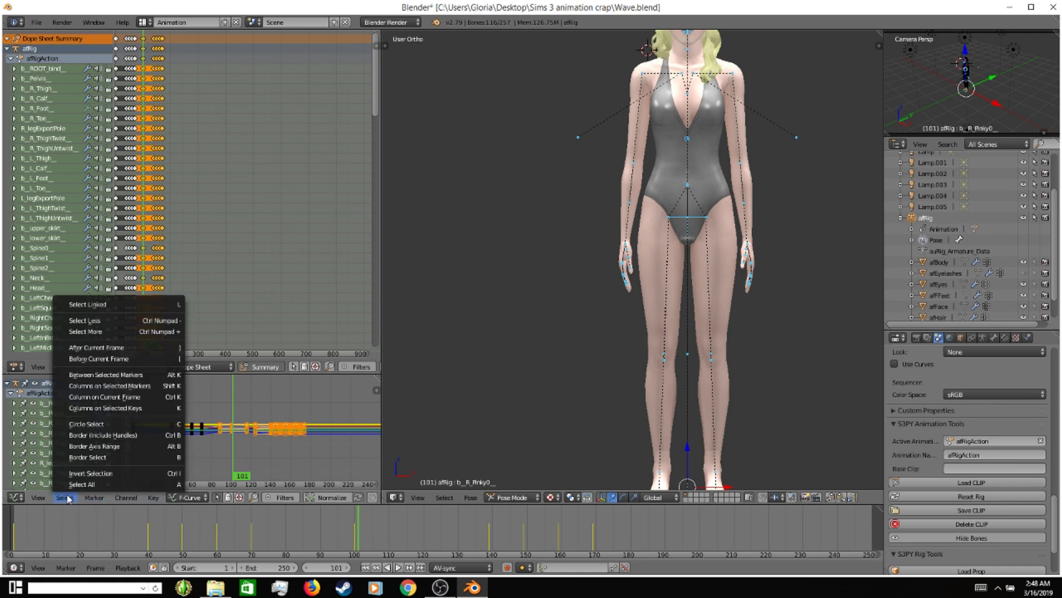
click(118, 348)
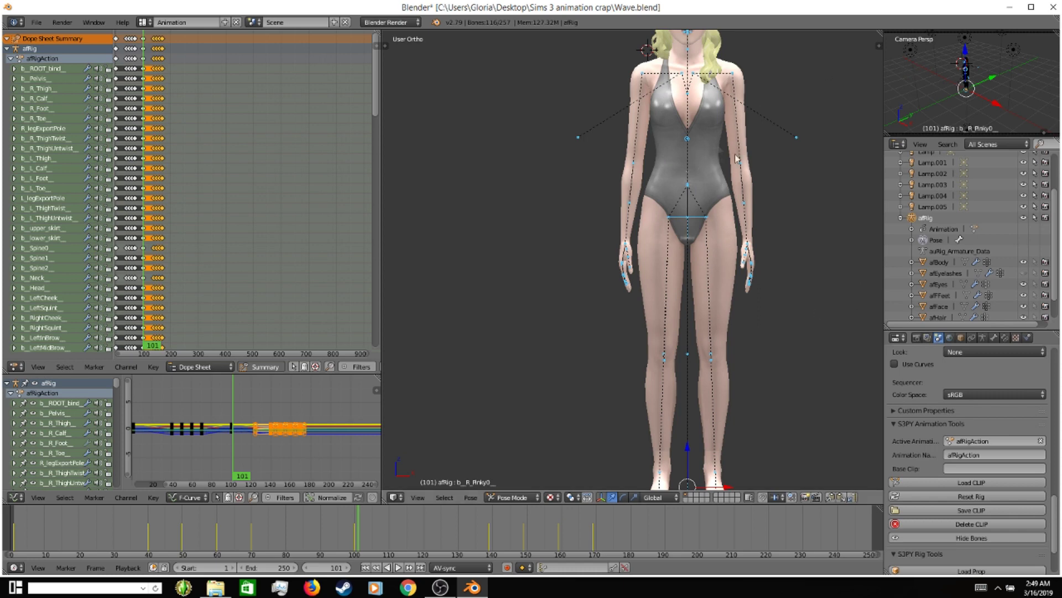
click(153, 497)
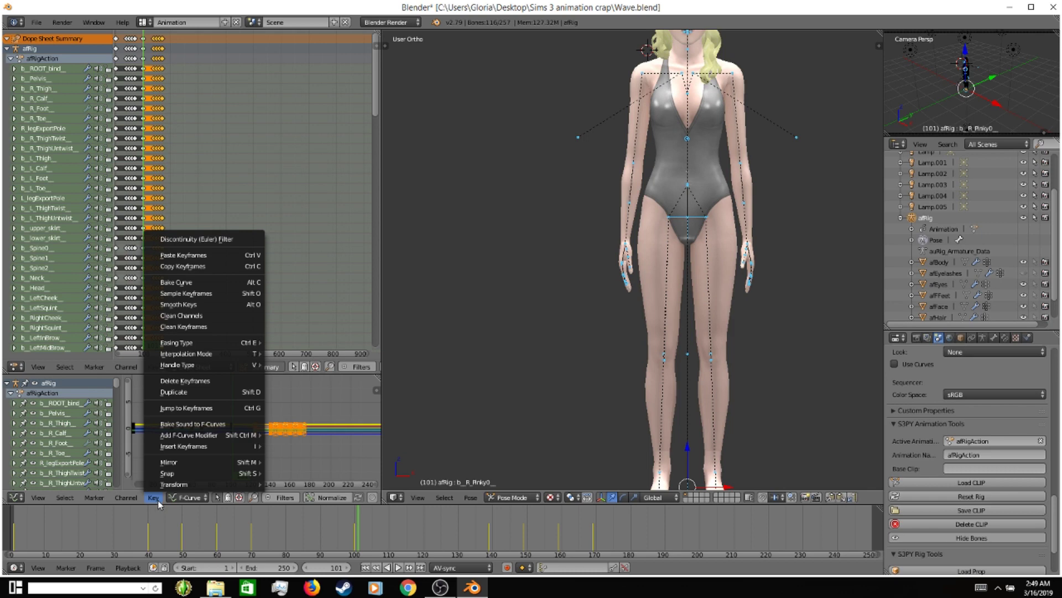
click(157, 500)
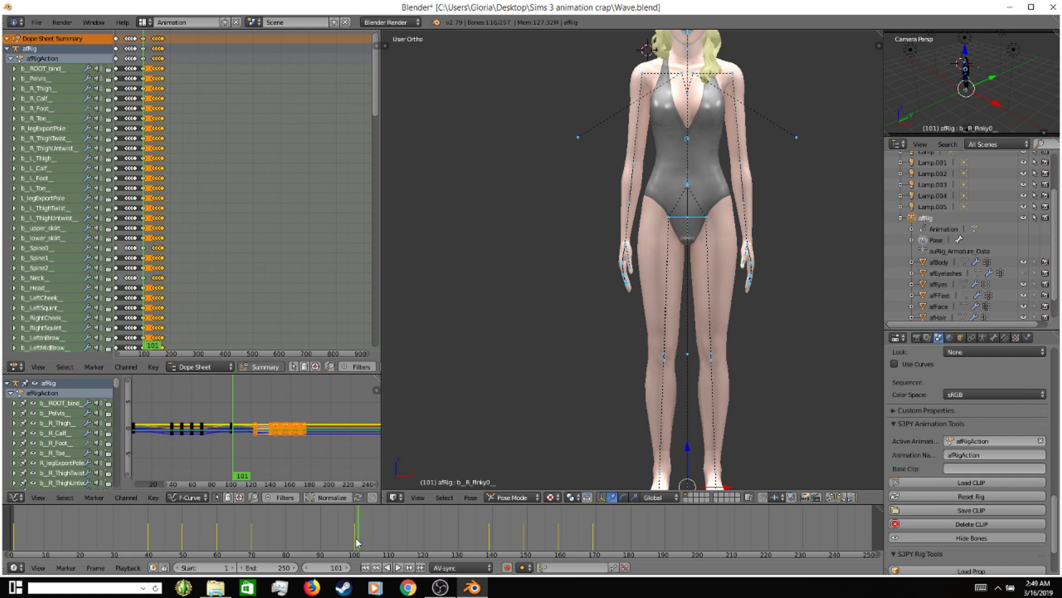
click(153, 497)
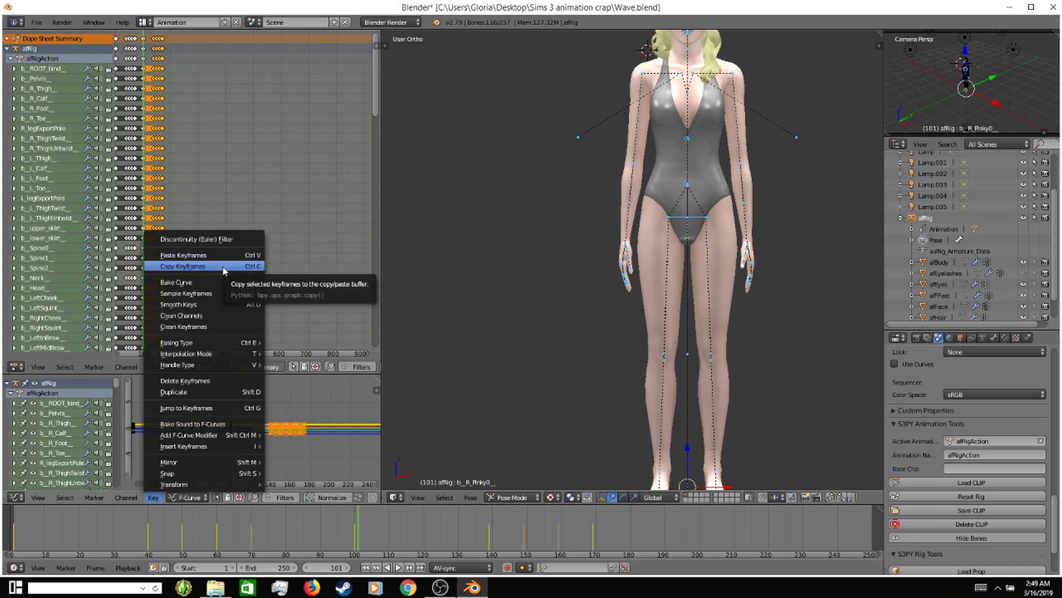
click(223, 382)
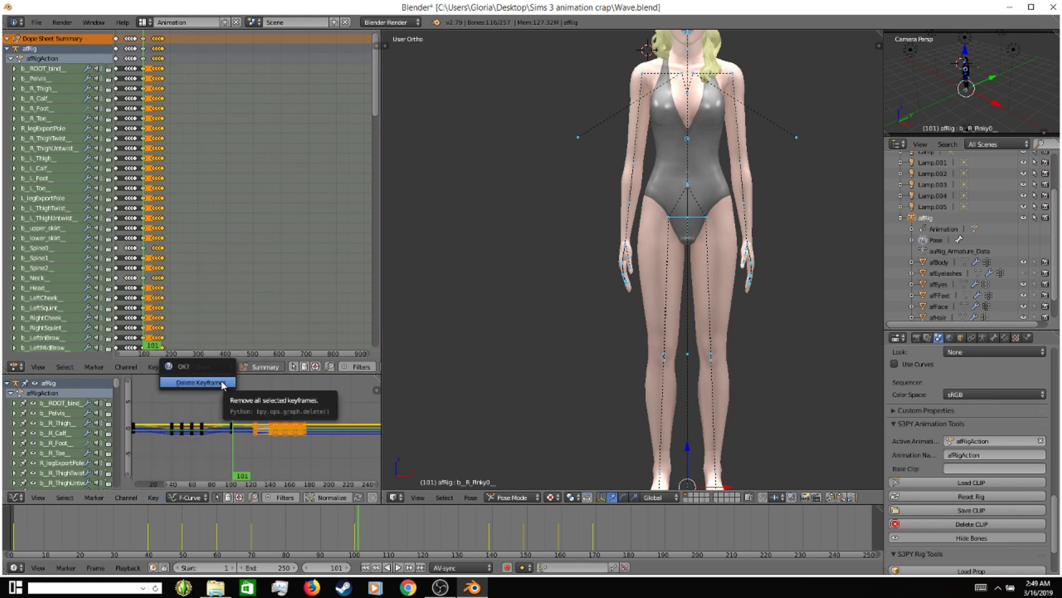
click(221, 380)
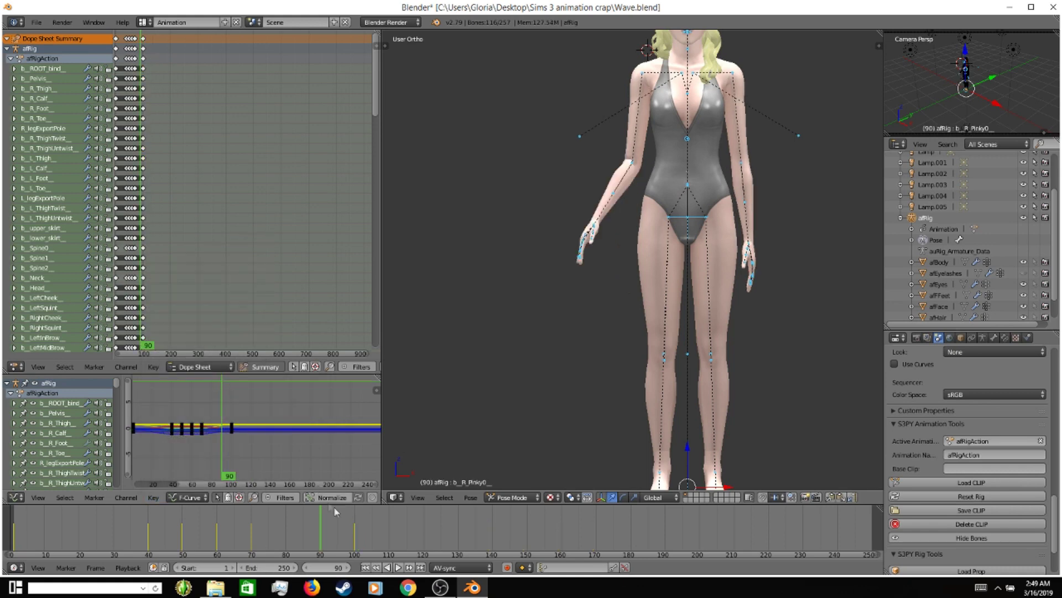
Move to the keyframe at frame 100 and set the animation's end frame to 100.
click(355, 534)
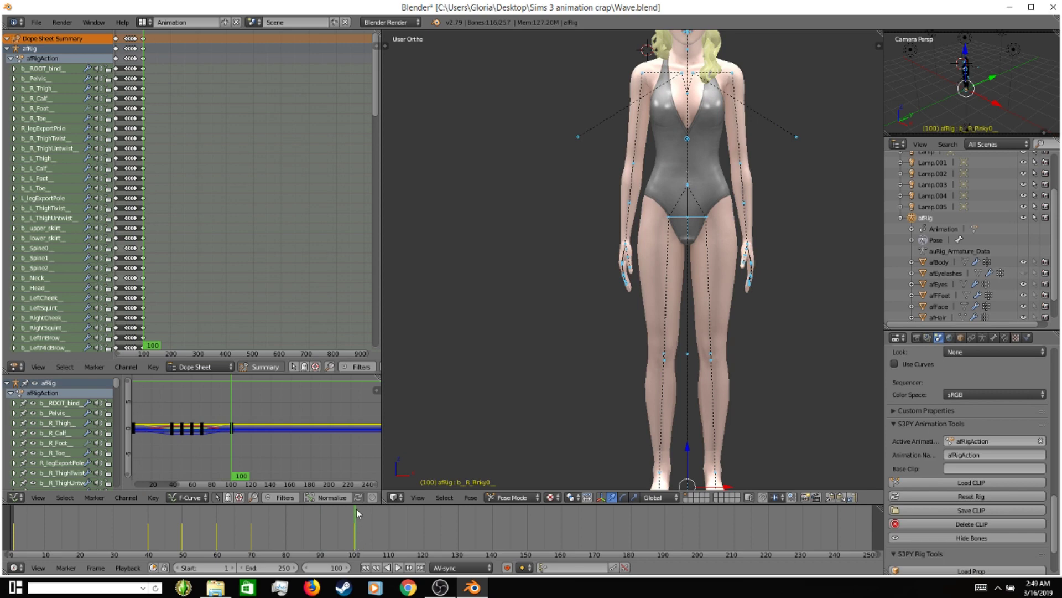
click(275, 569)
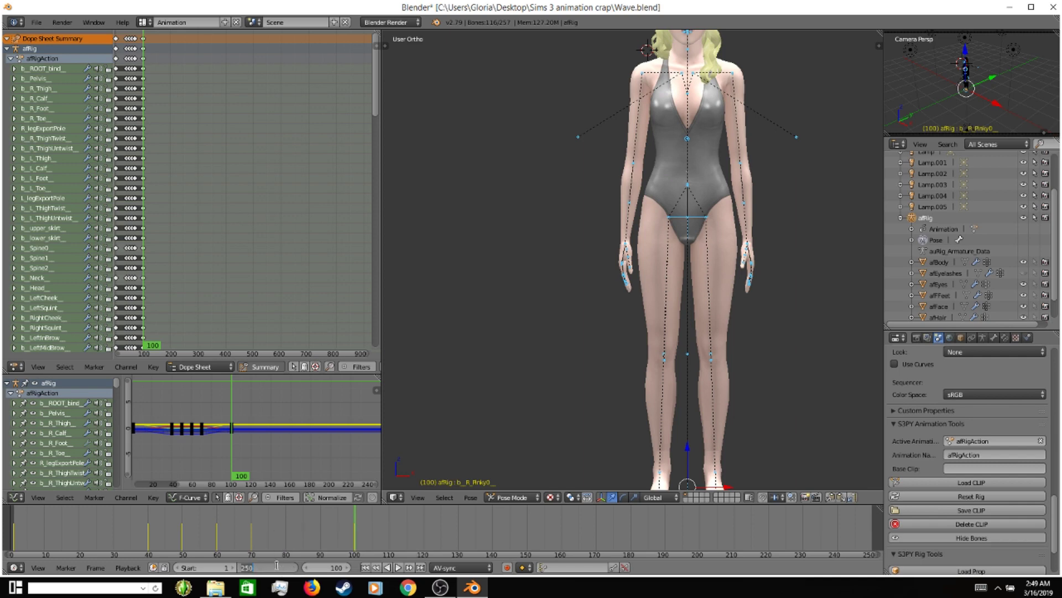
text(100)
key(Return)
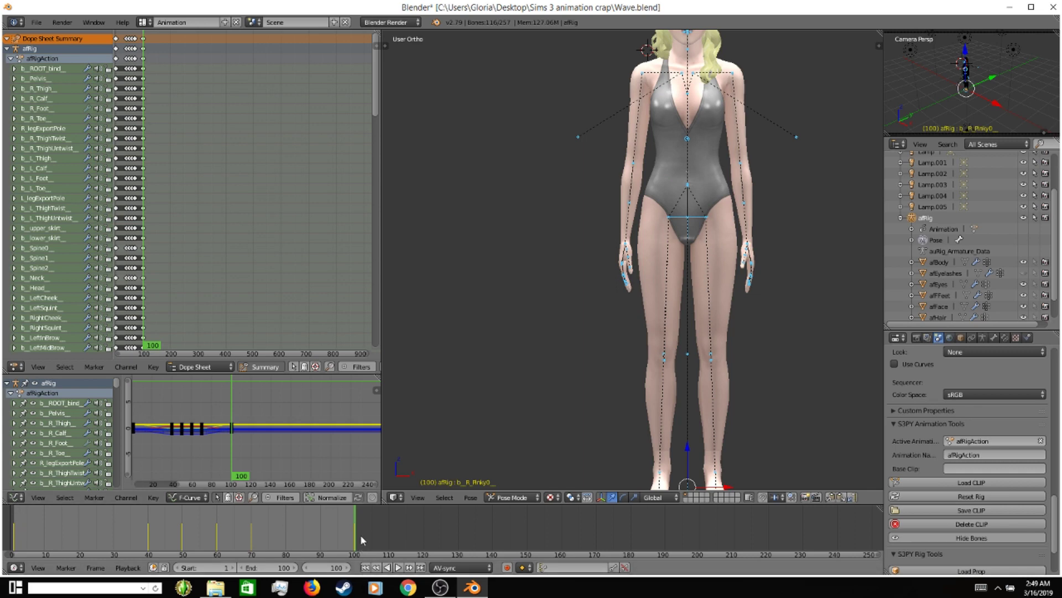
Frame the rig's head and upper body, play the waving animation from frame 1 and stop playback.
scroll(589, 348, down, 2)
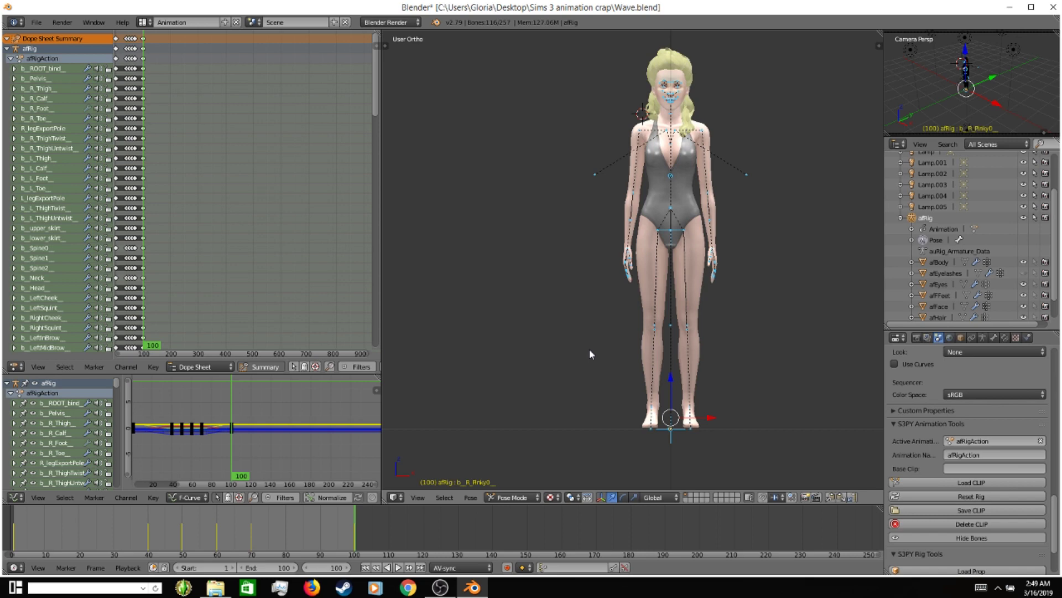
shift+scroll(589, 349, up, 5)
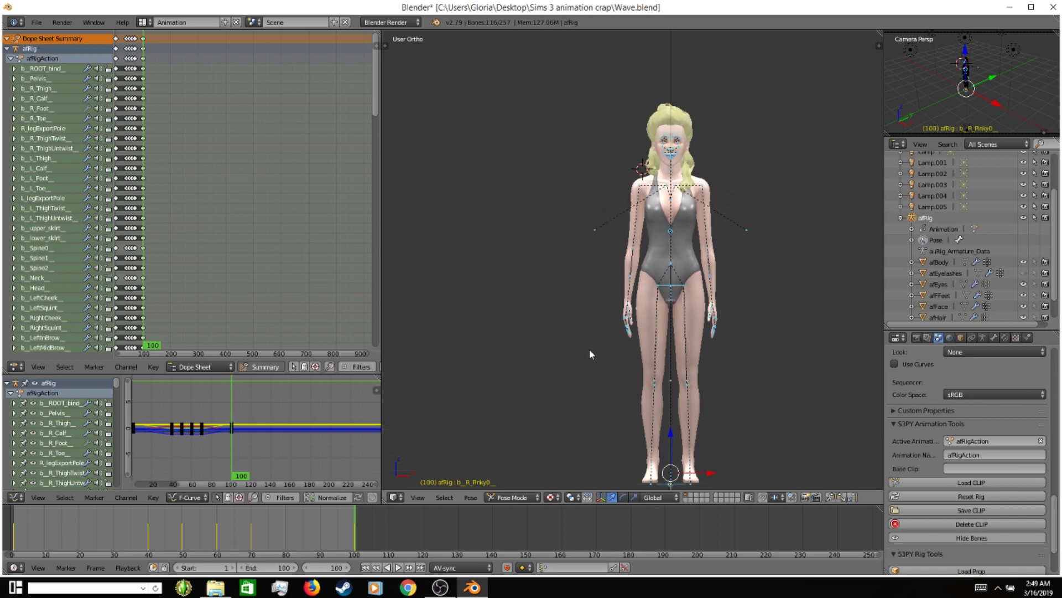
scroll(589, 348, up, 2)
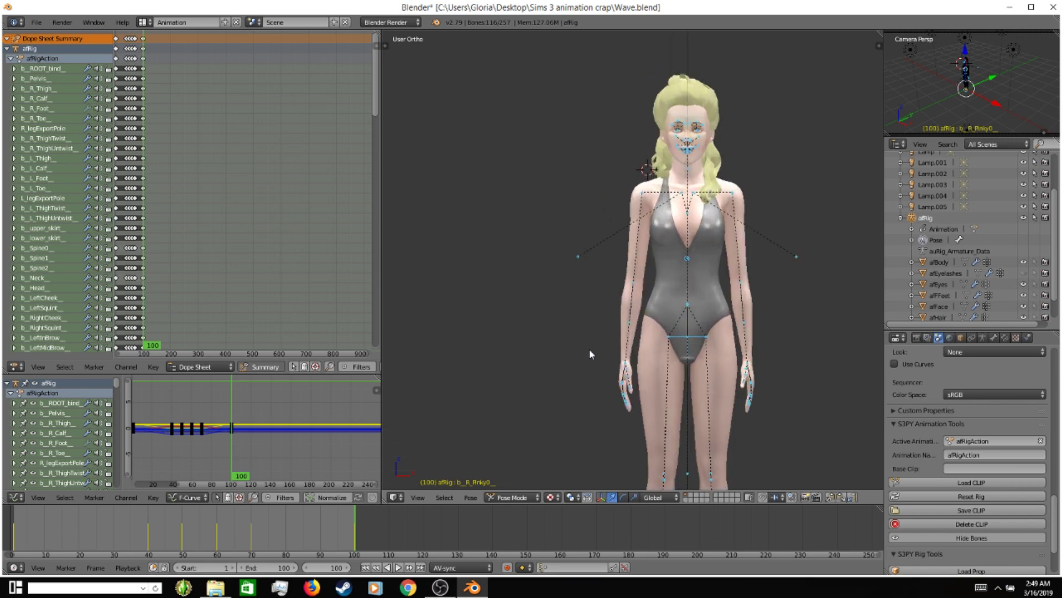
drag(117, 529, 15, 528)
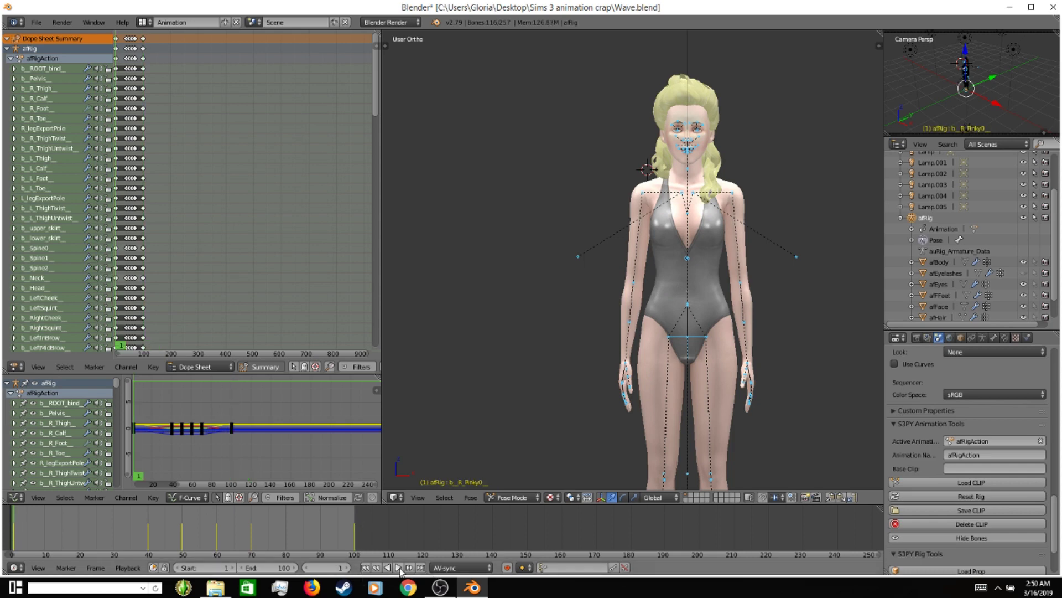
click(394, 567)
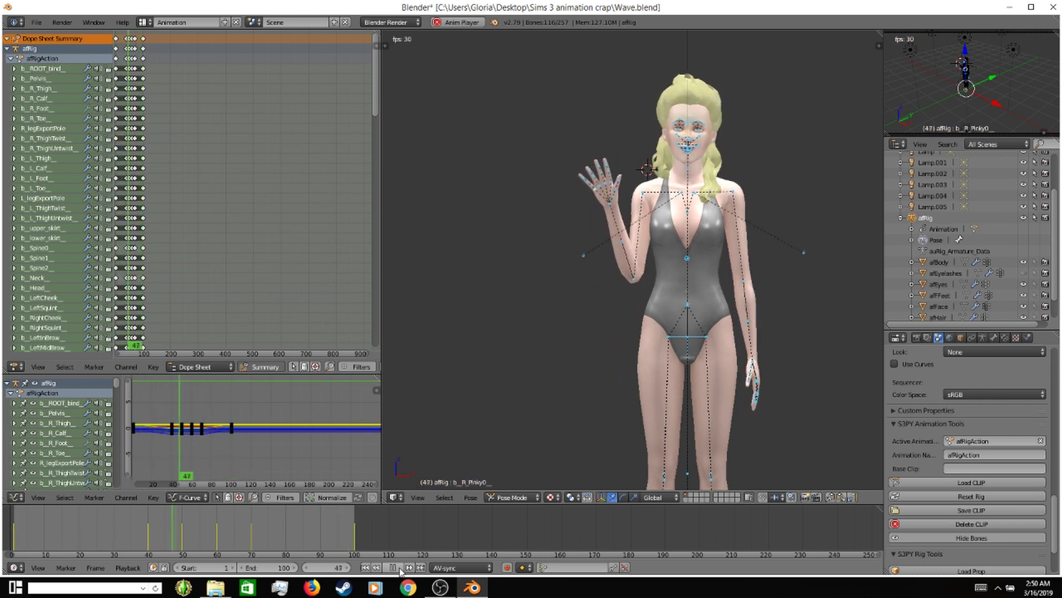
click(393, 568)
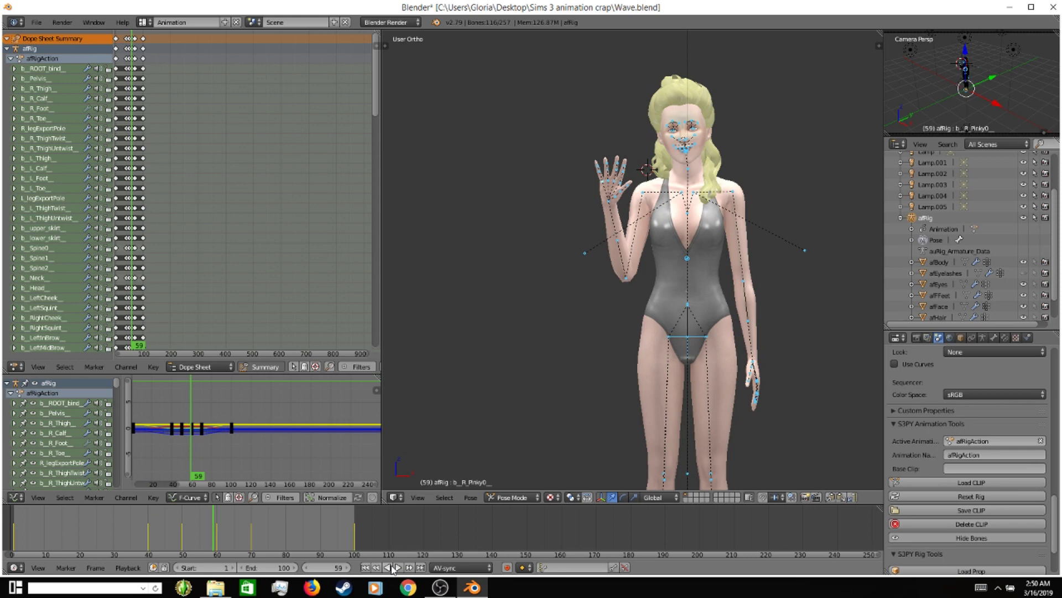
Save the animation to the existing Wave.blend file.
click(34, 22)
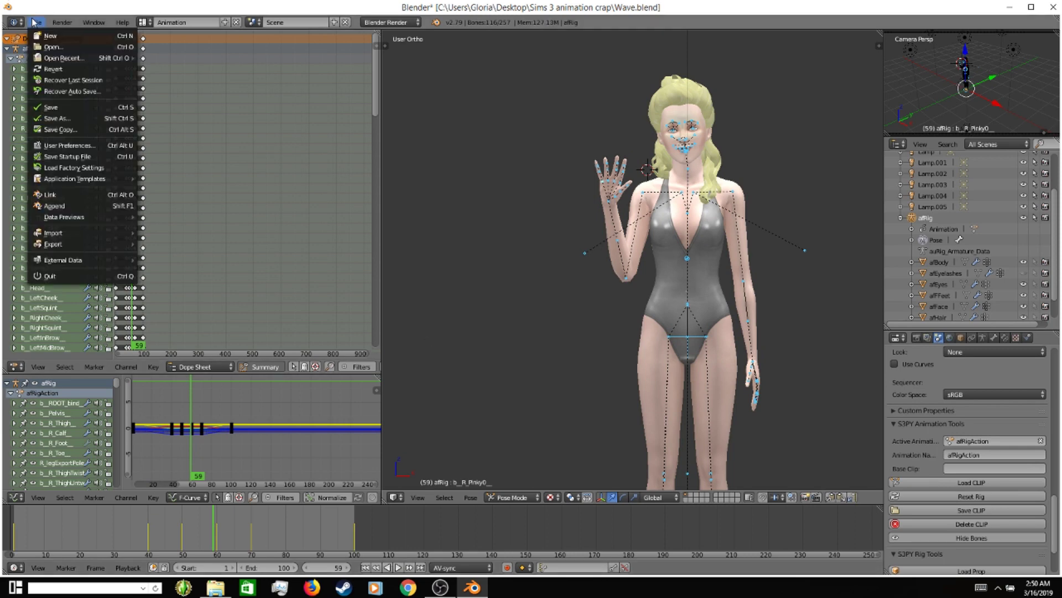
click(79, 108)
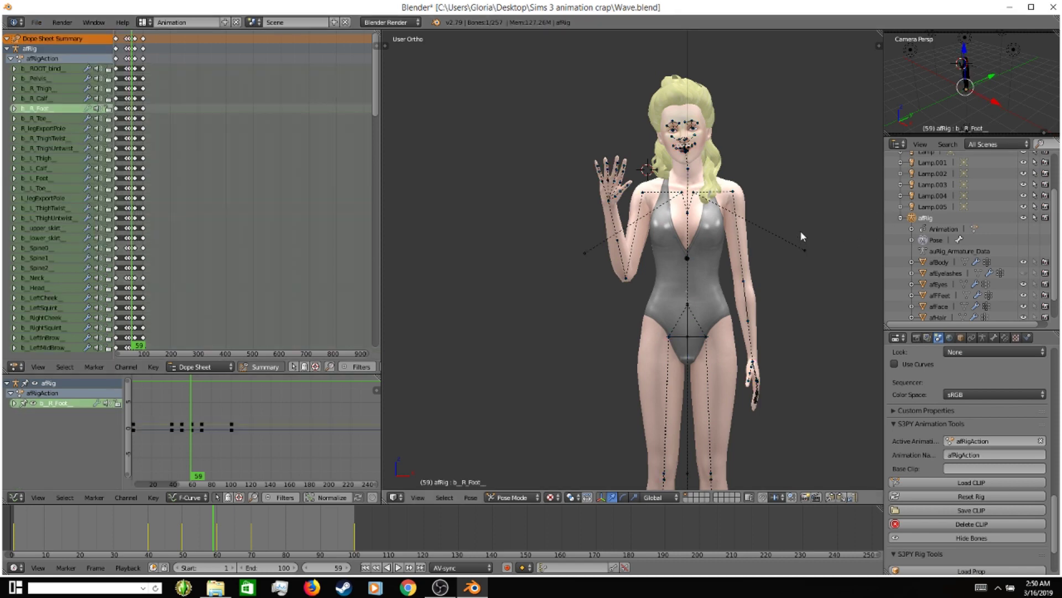